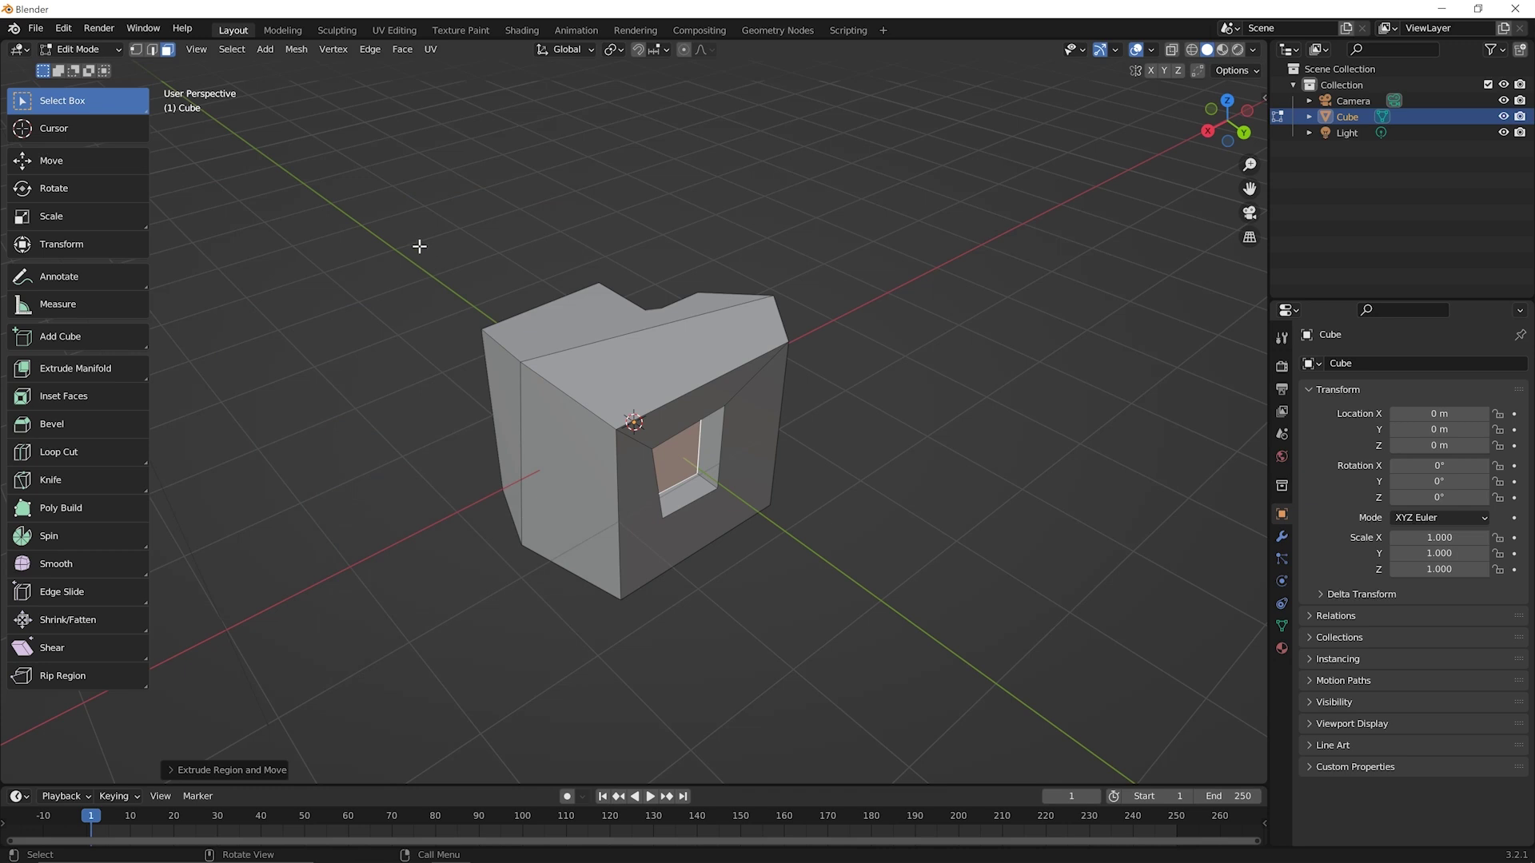
- Start a new General file and discard the changes to the current one
click(34, 27)
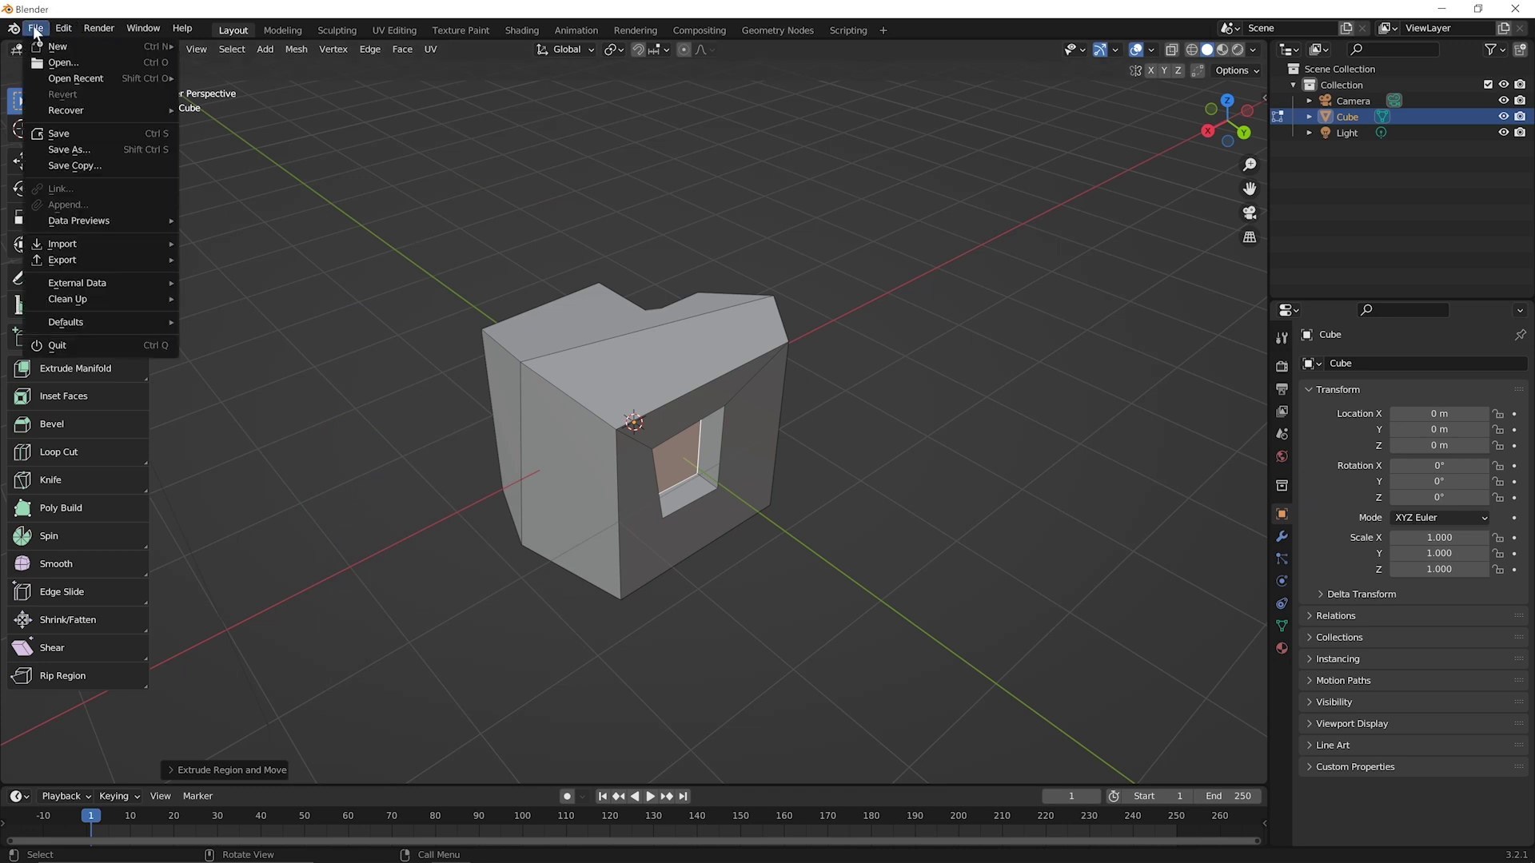
mouse_move(71, 48)
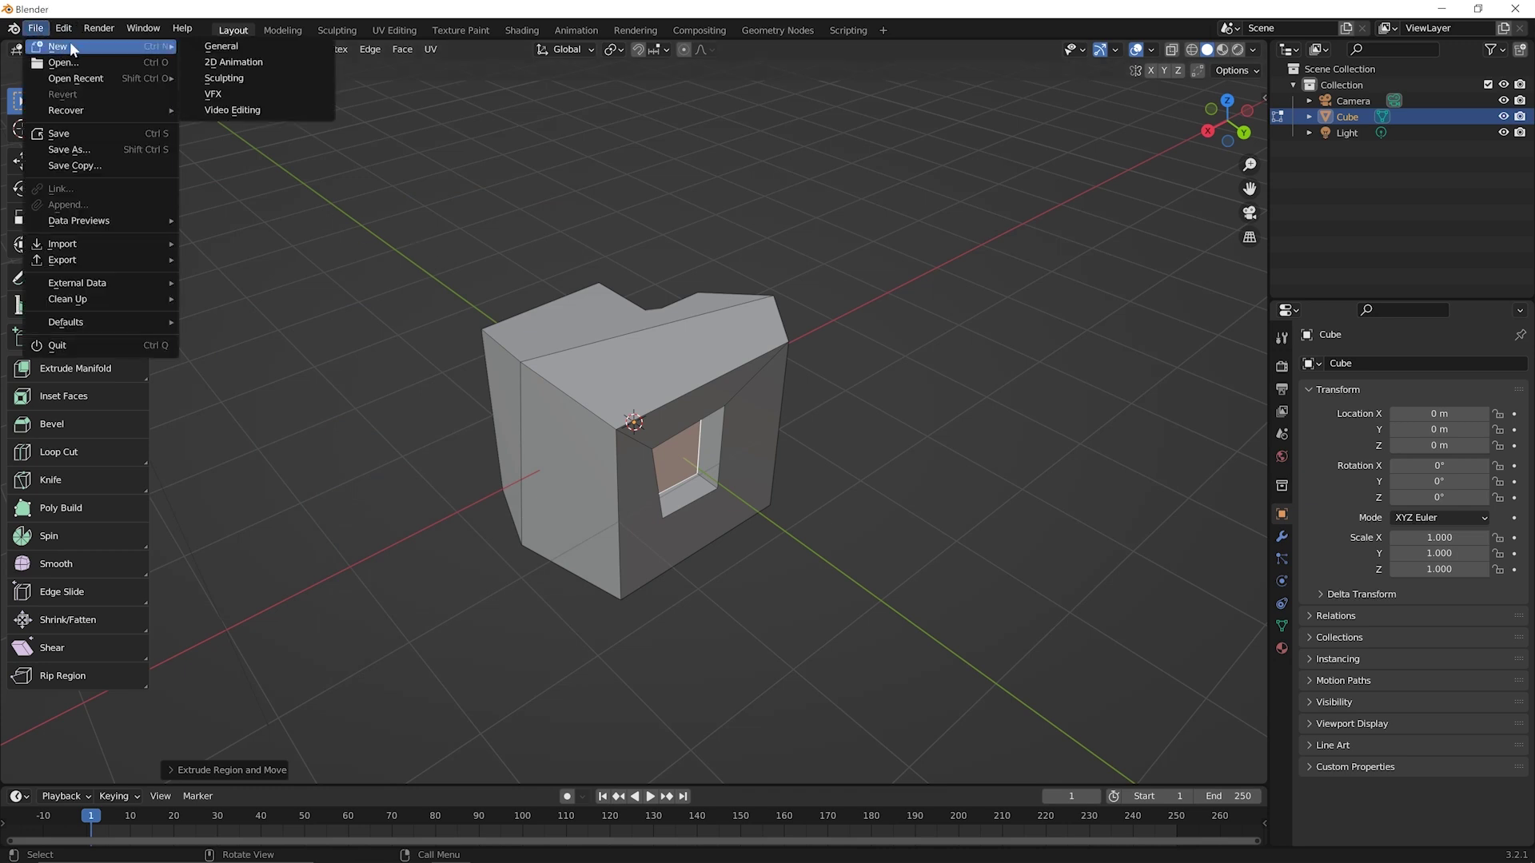
click(223, 47)
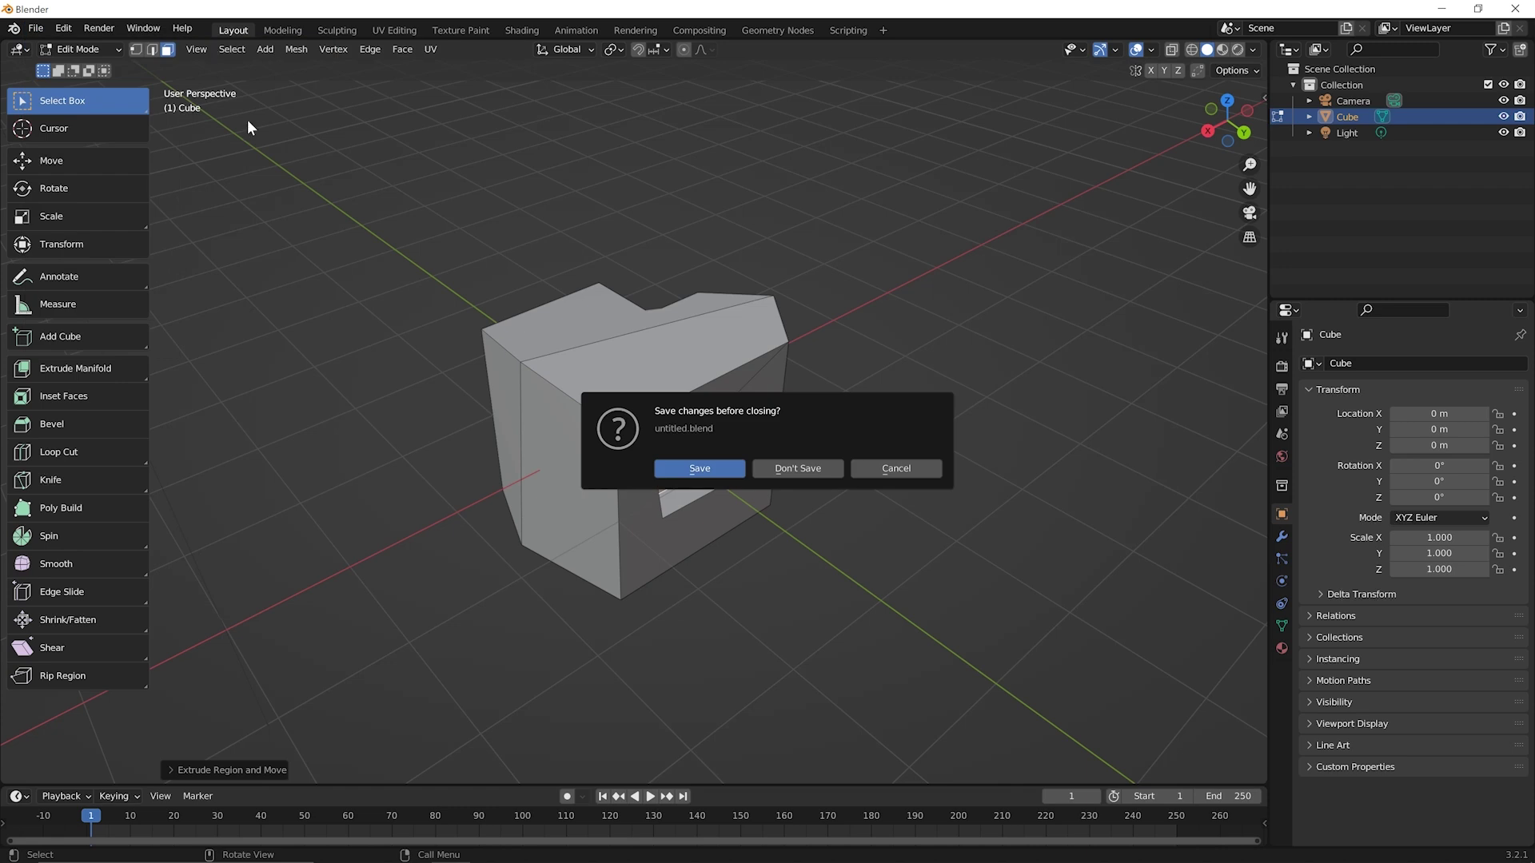
click(793, 470)
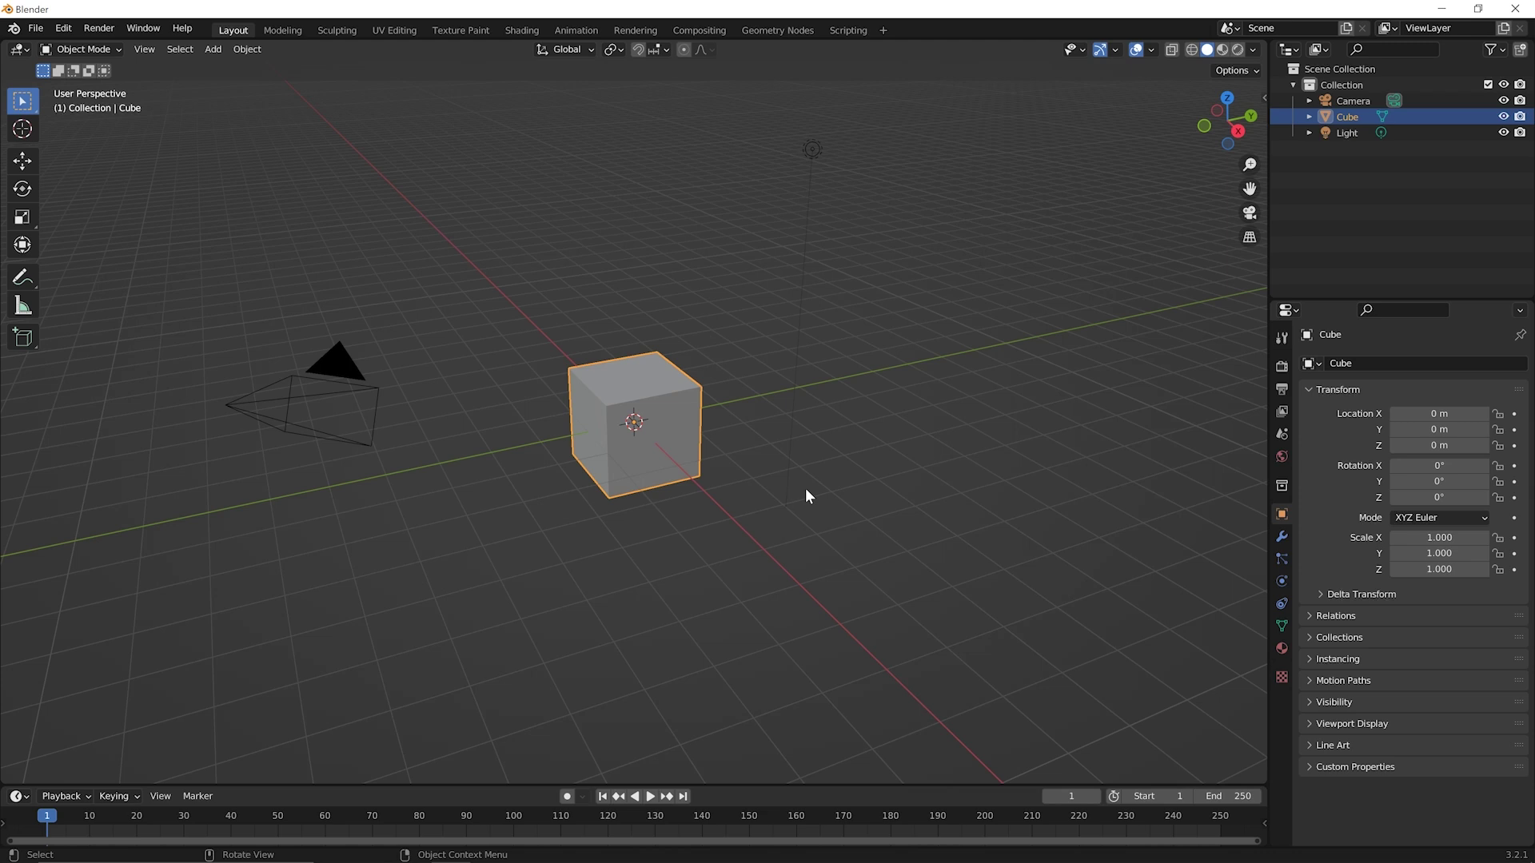
- Move the default cube freely to about X -1.14 m, Y -3.11 m, Z -0.42 m
key(g)
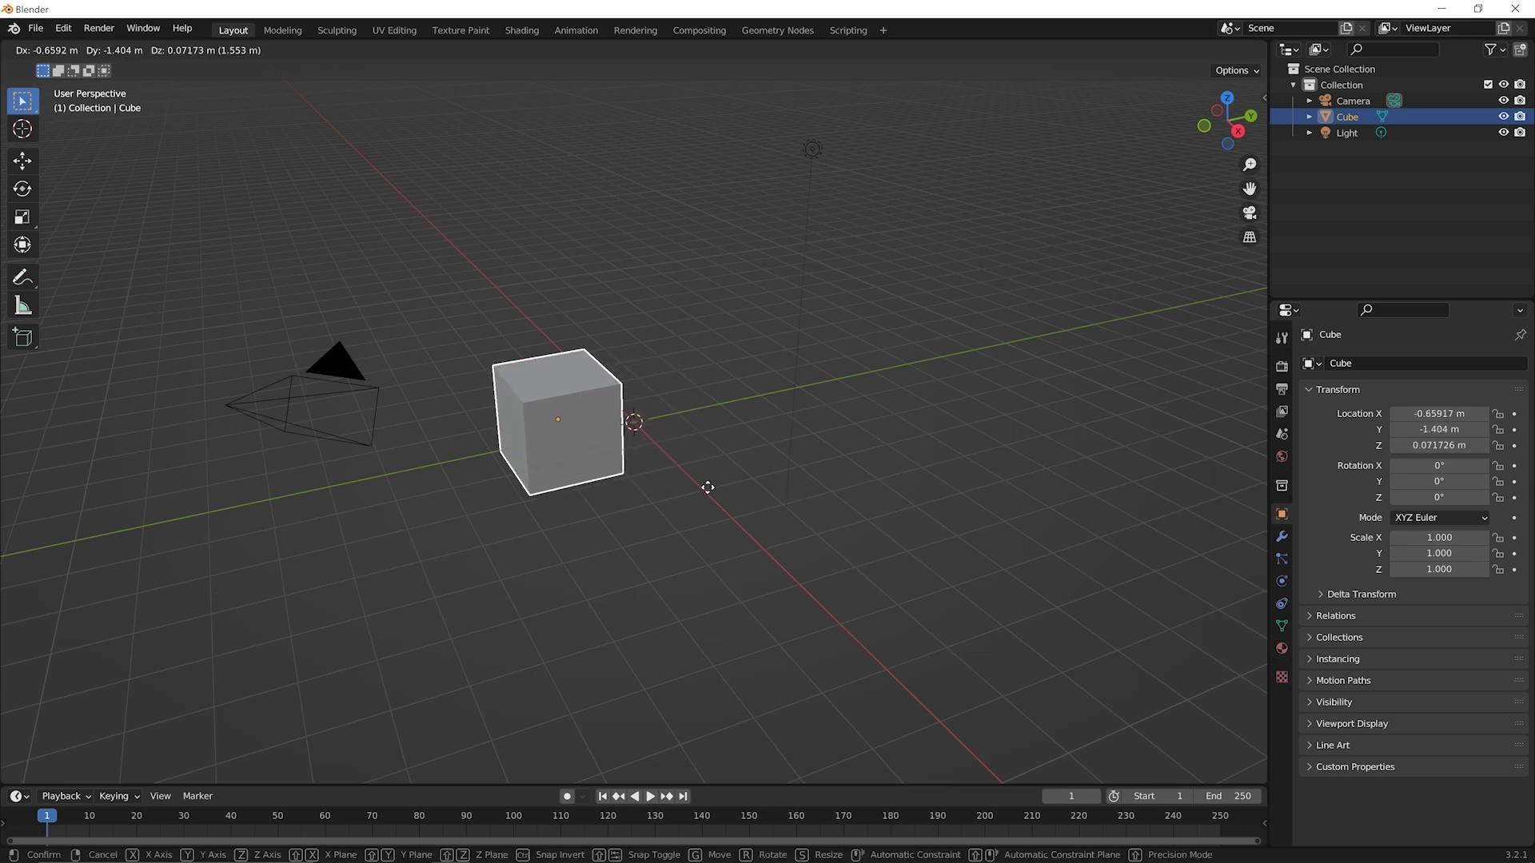
click(644, 514)
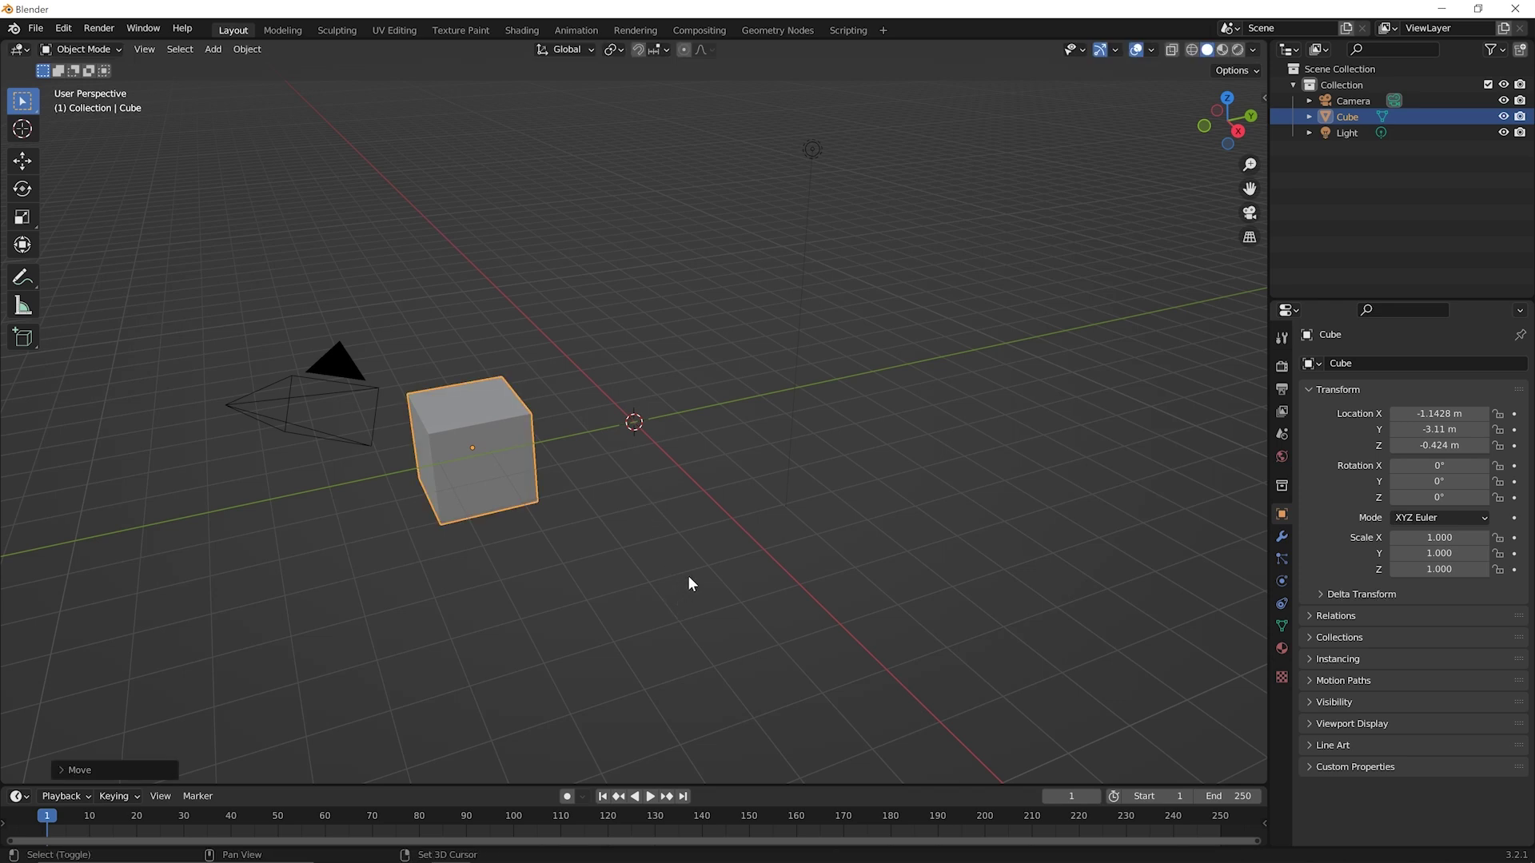
- Add a second mesh cube and move it to about X 1.04 m, Y 3.08 m, Z 0.58 m
key(shift+a)
mouse_move(688, 578)
mouse_move(657, 420)
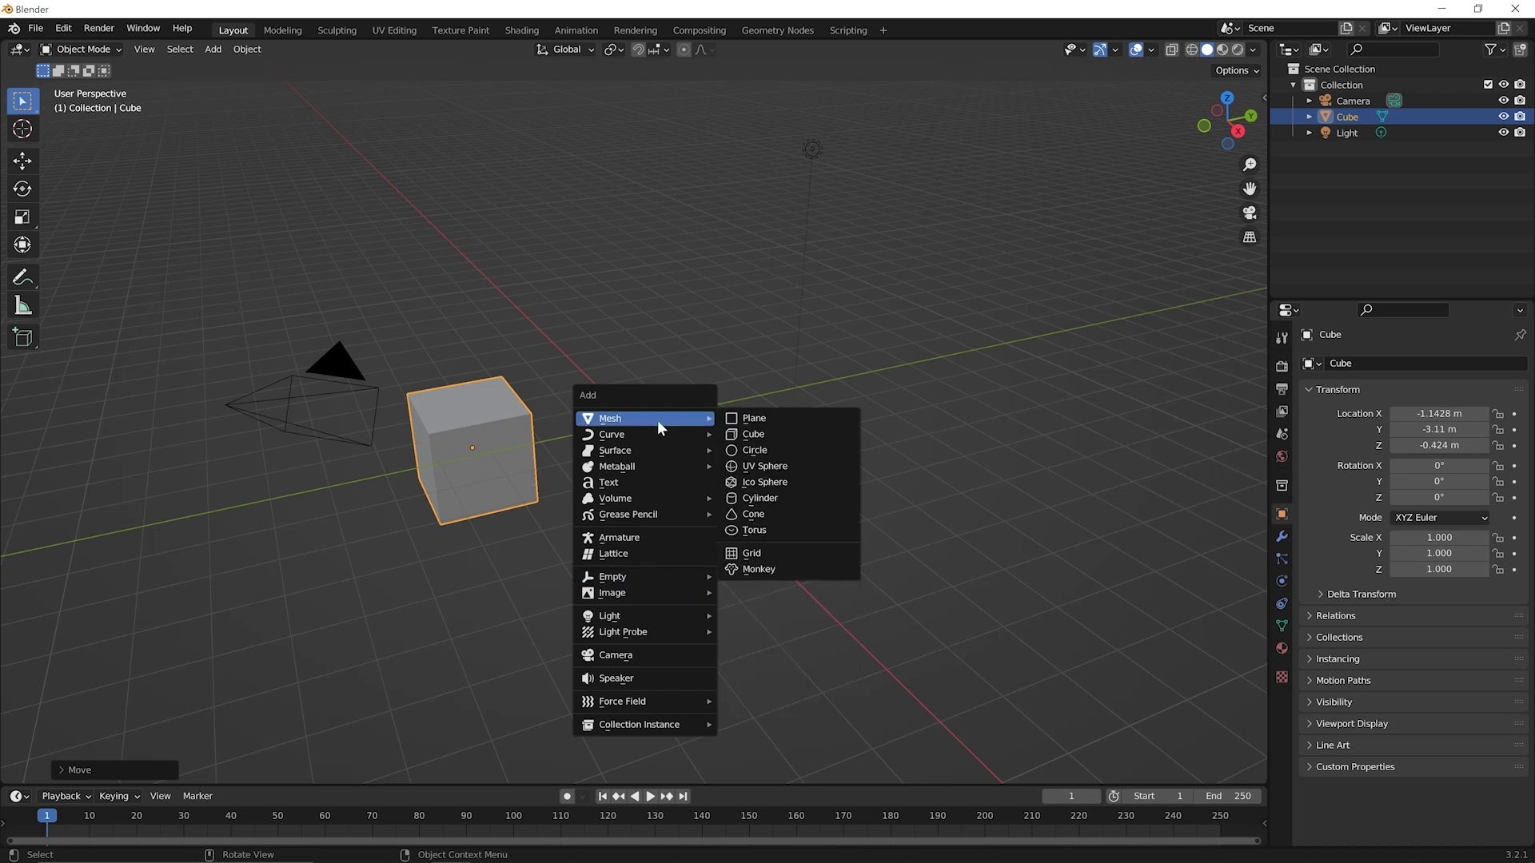
click(754, 435)
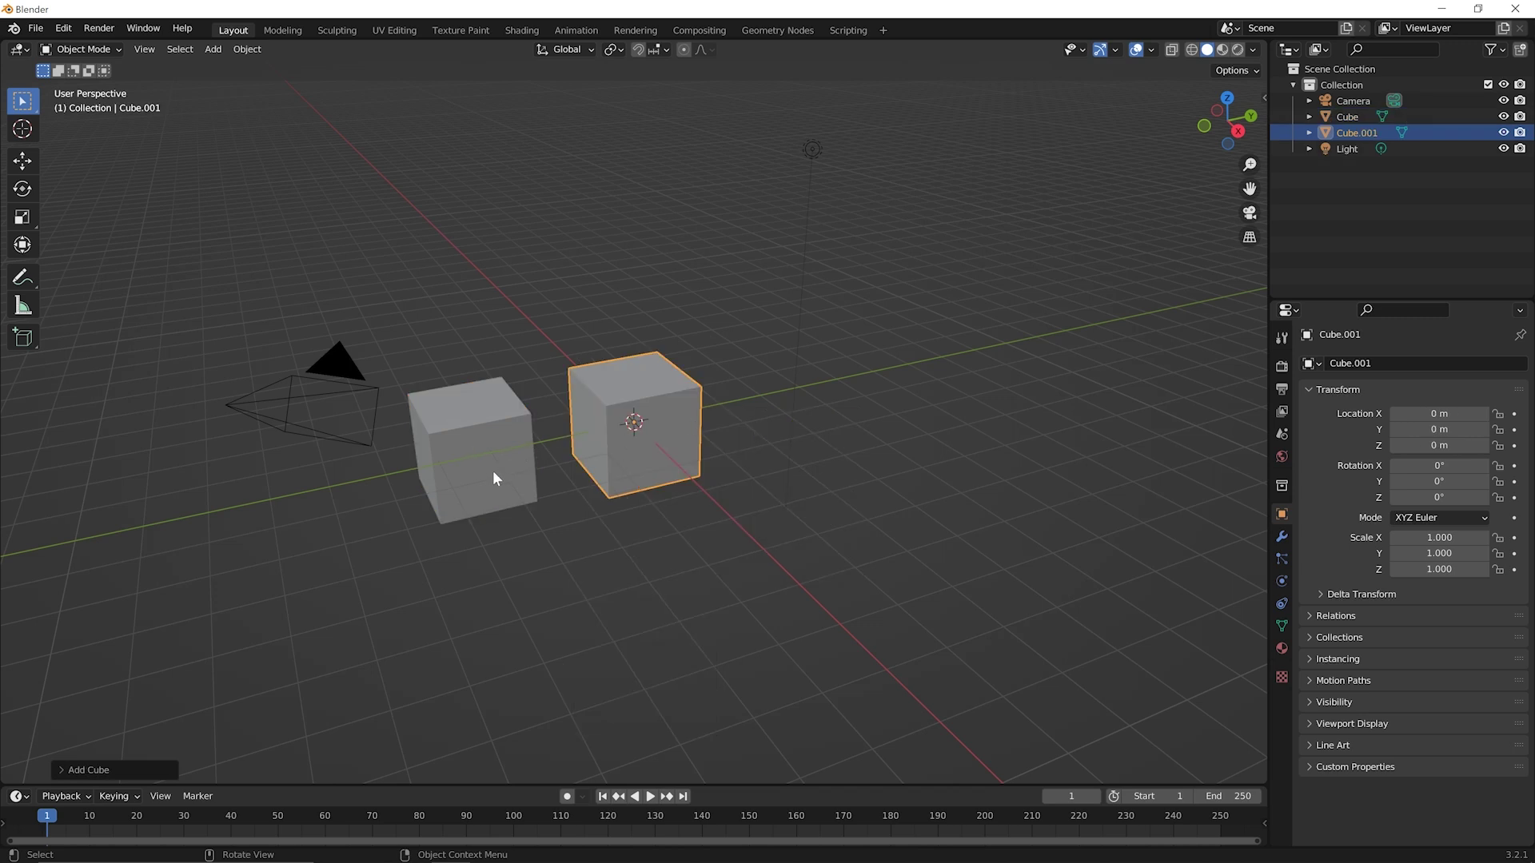
key(g)
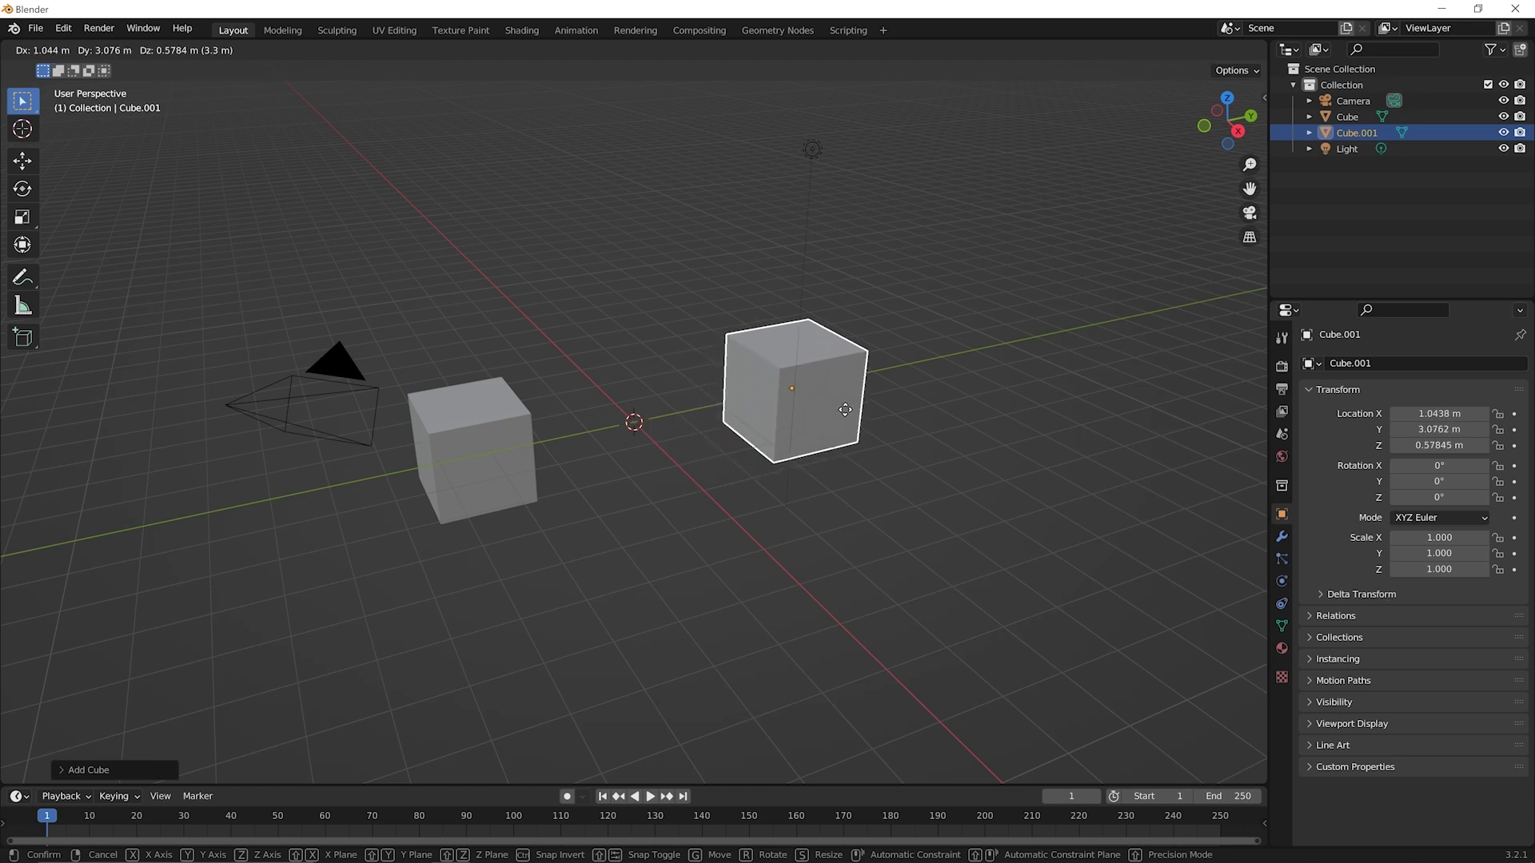
click(845, 409)
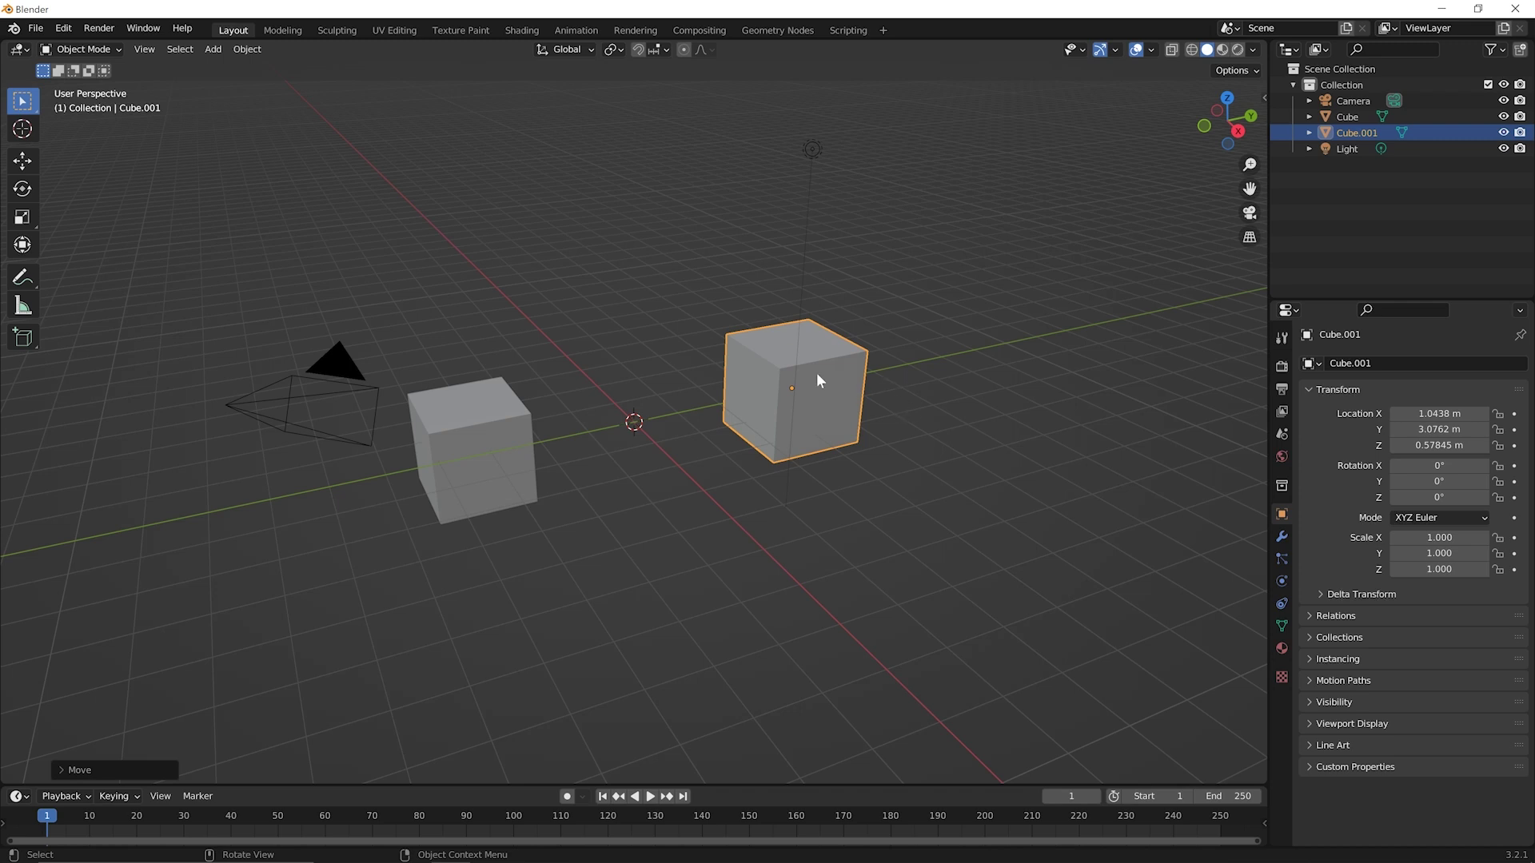
- Subdivide the whole second cube once in Edit Mode and deselect its geometry
key(Tab)
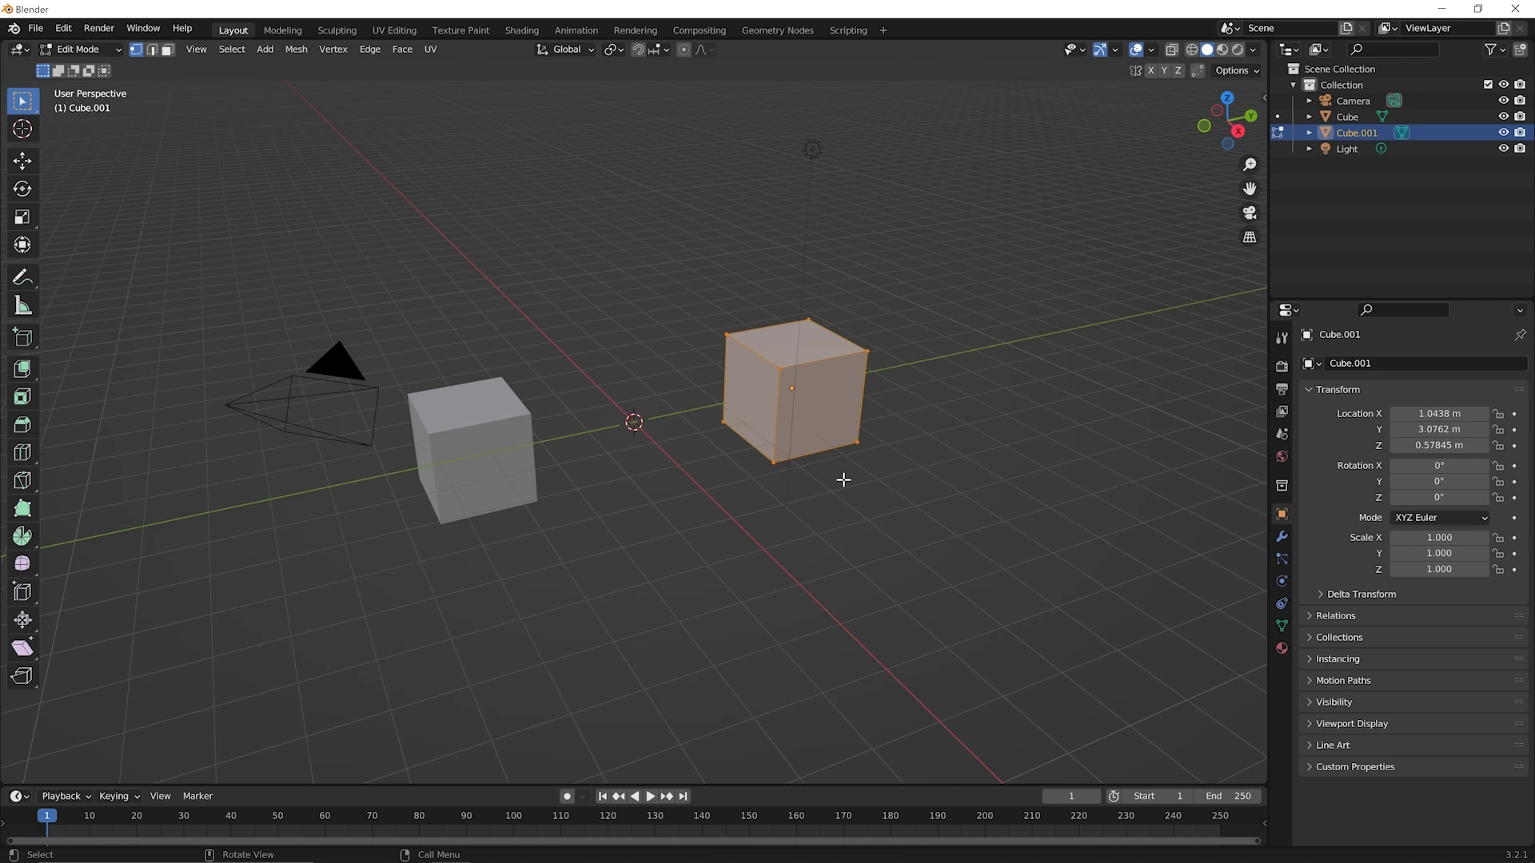
right_click(825, 385)
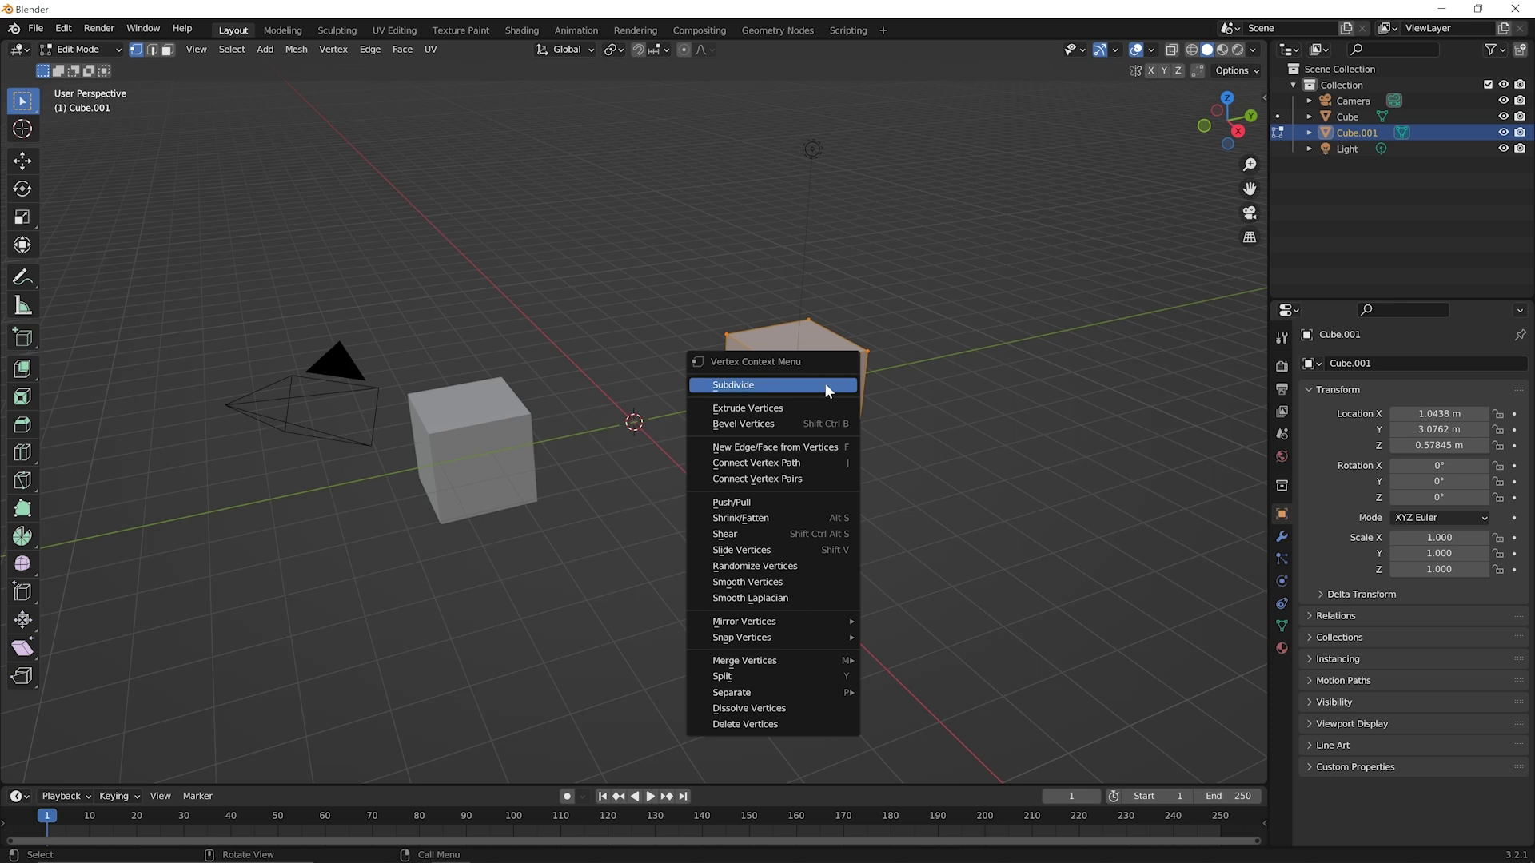
click(825, 384)
scroll(837, 389, up, 1)
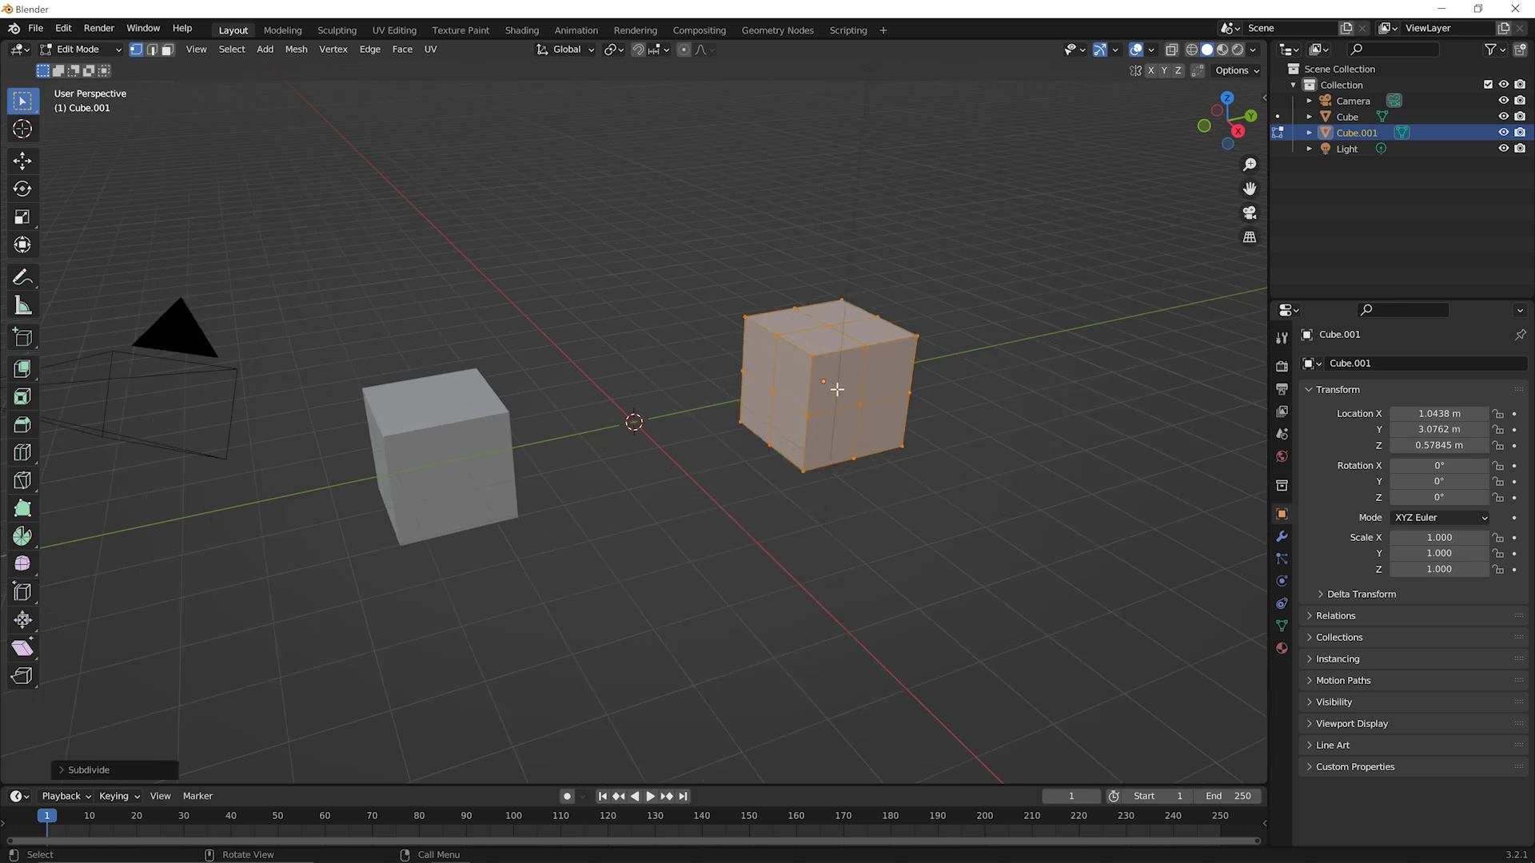
shift+middle_drag(834, 395, 762, 395)
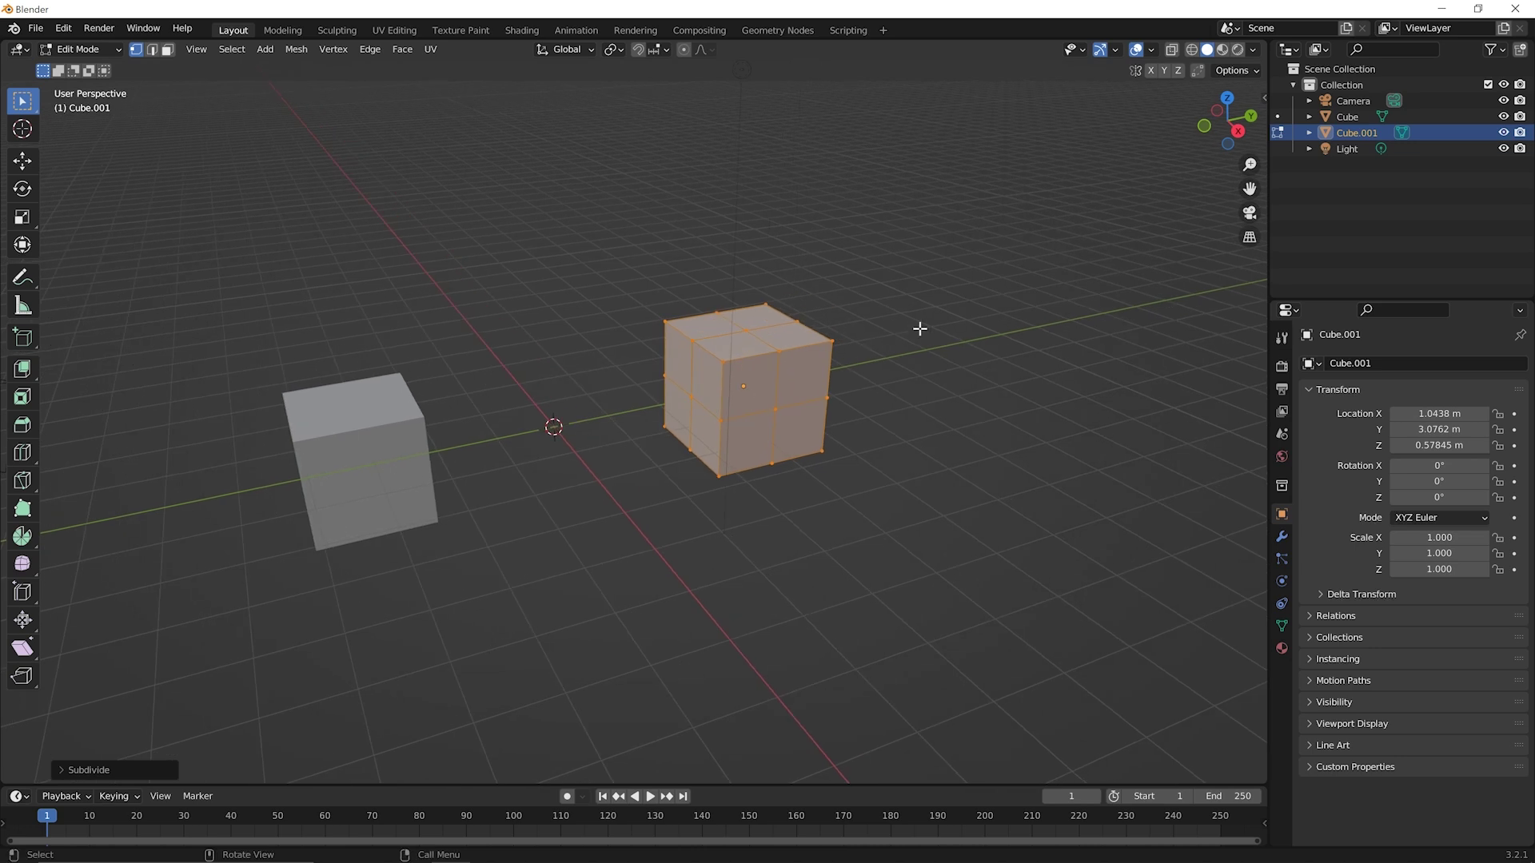
click(914, 360)
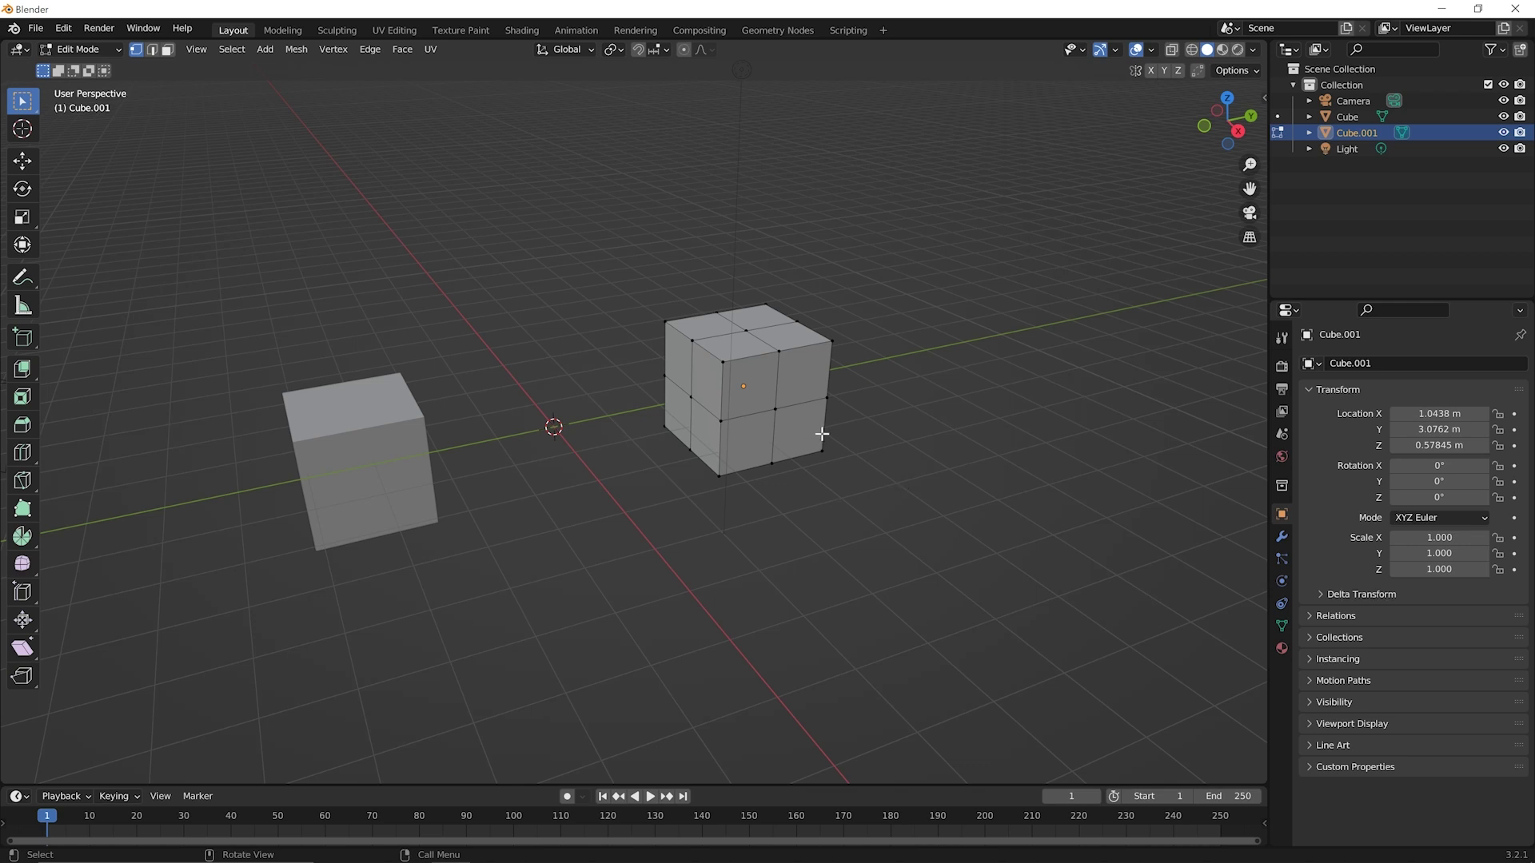
- Select the middle edges running around the subdivided cube over its top, bottom and two opposite sides, and scale them by about 1.32
scroll(824, 424, up, 2)
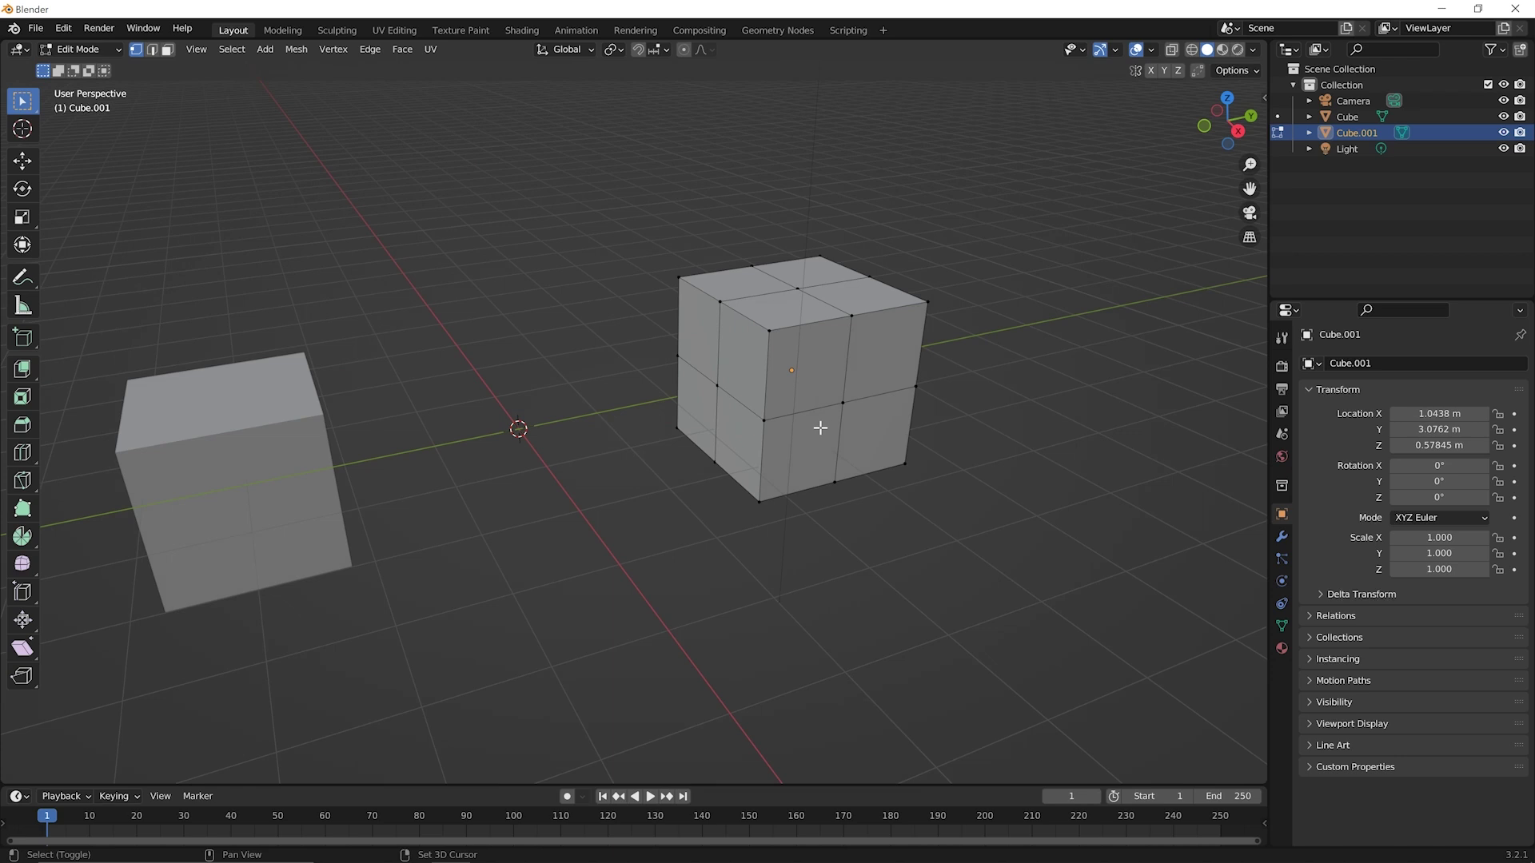
shift+middle_drag(831, 420, 683, 426)
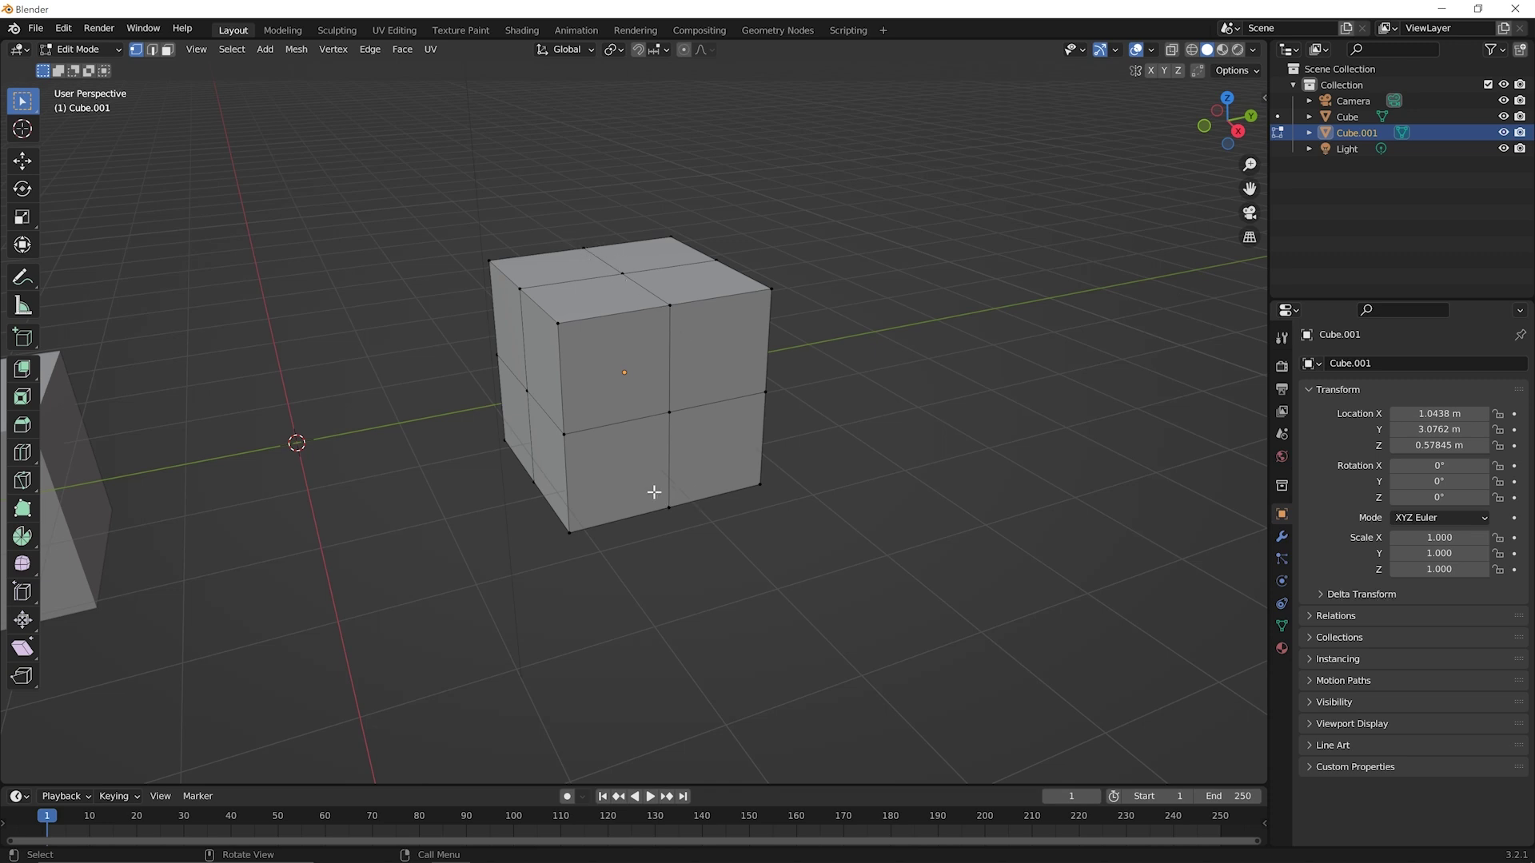
shift+middle_drag(654, 492, 723, 482)
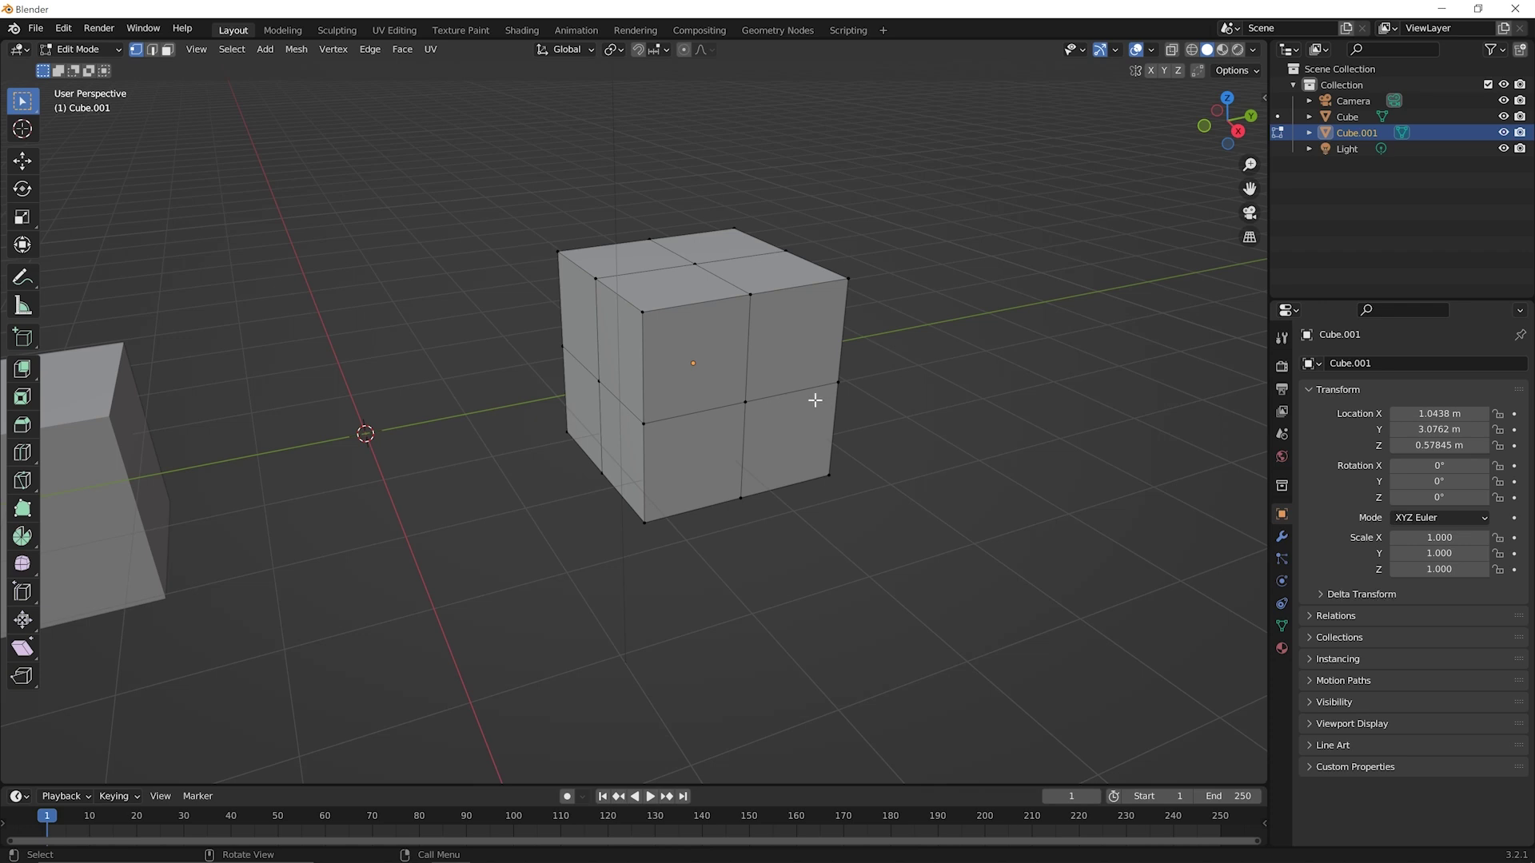
middle_drag(831, 379, 695, 383)
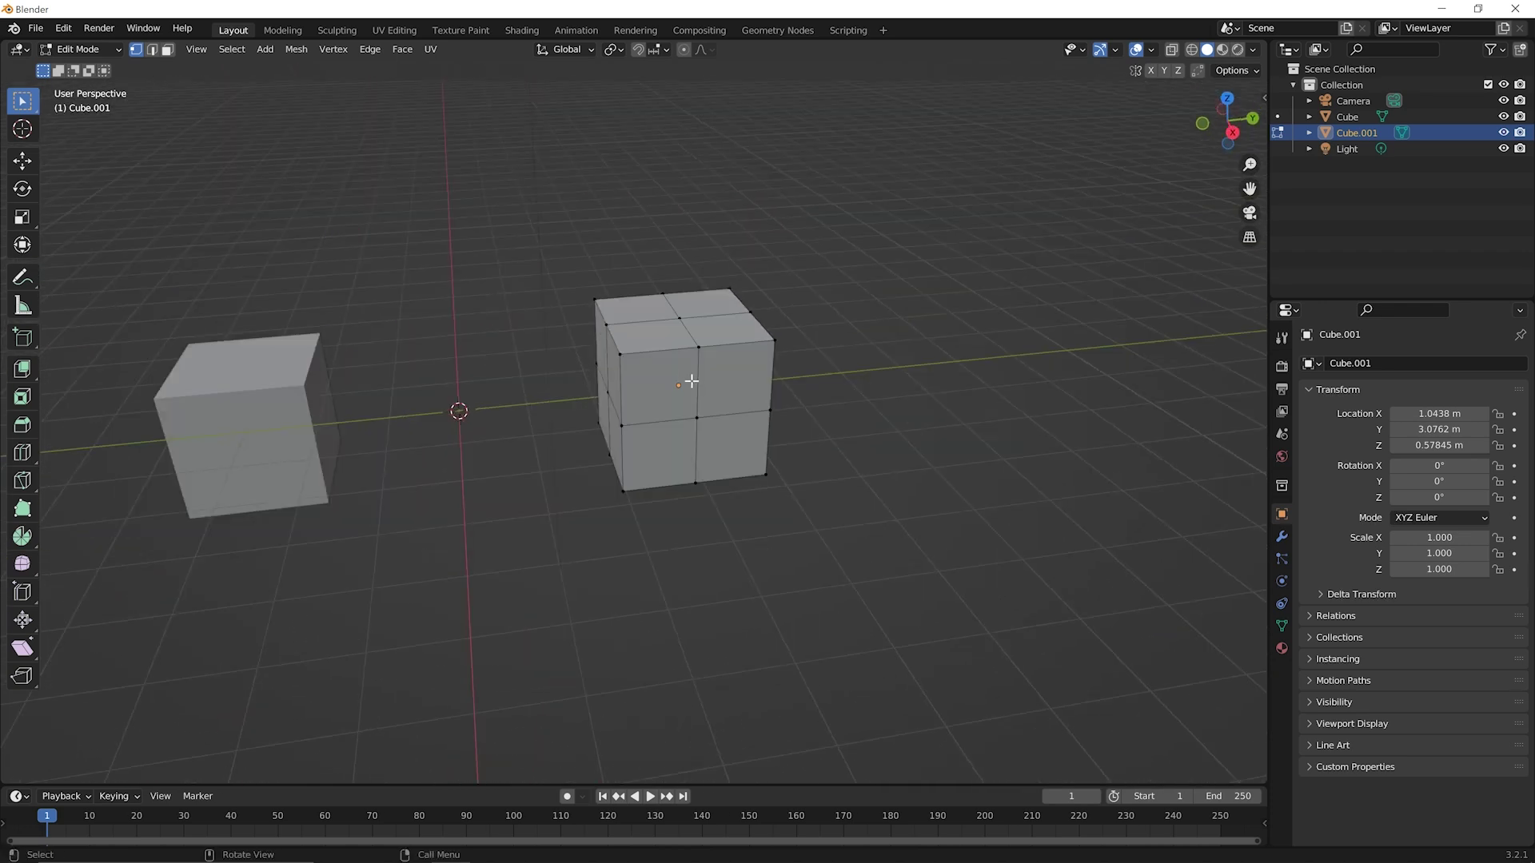
scroll(698, 380, up, 2)
scroll(698, 380, up, 2)
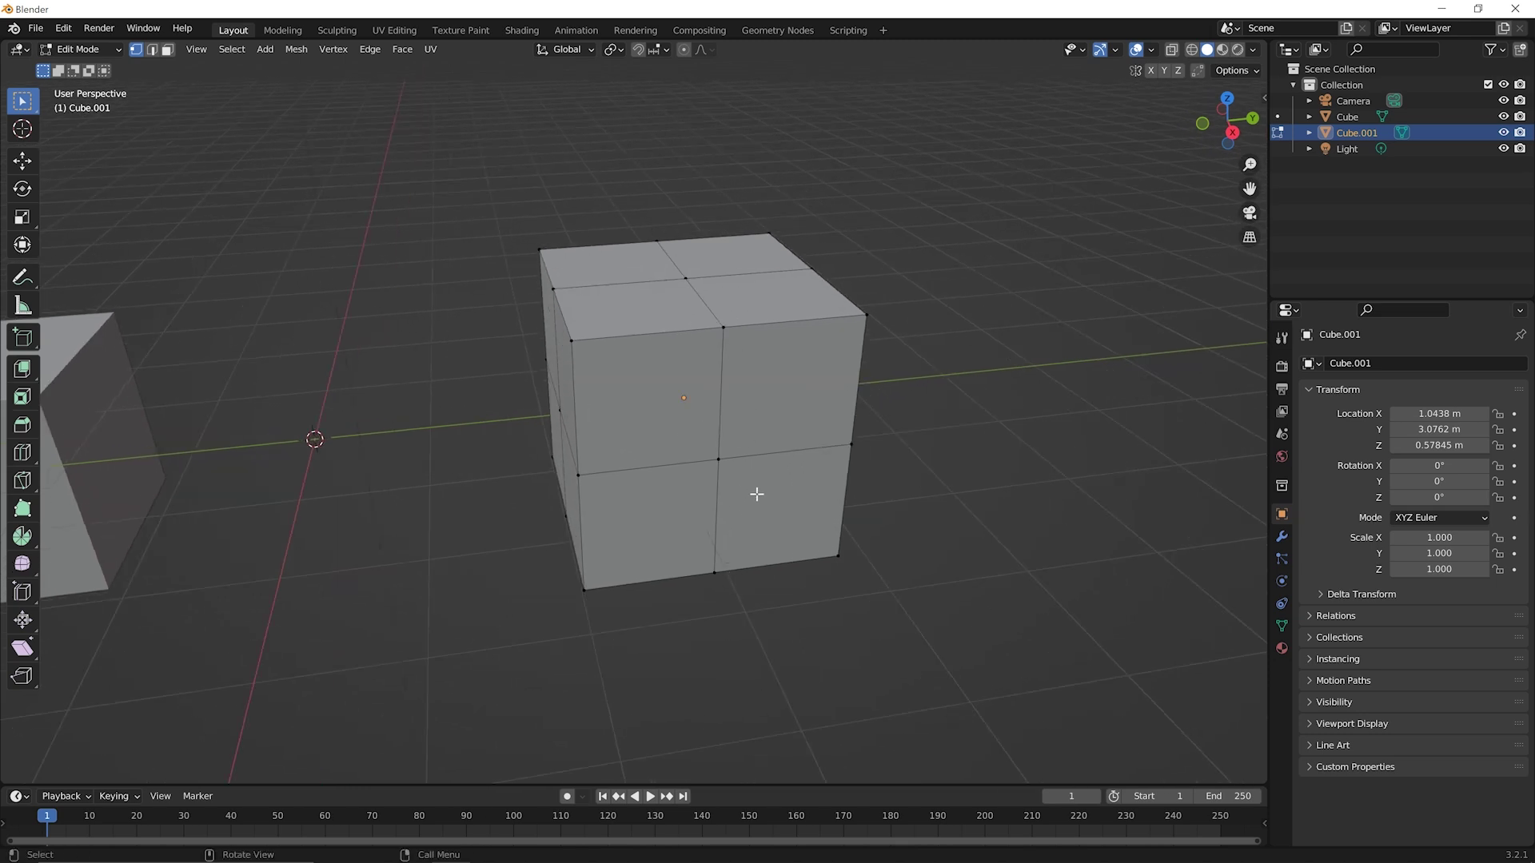
key(2)
click(707, 307)
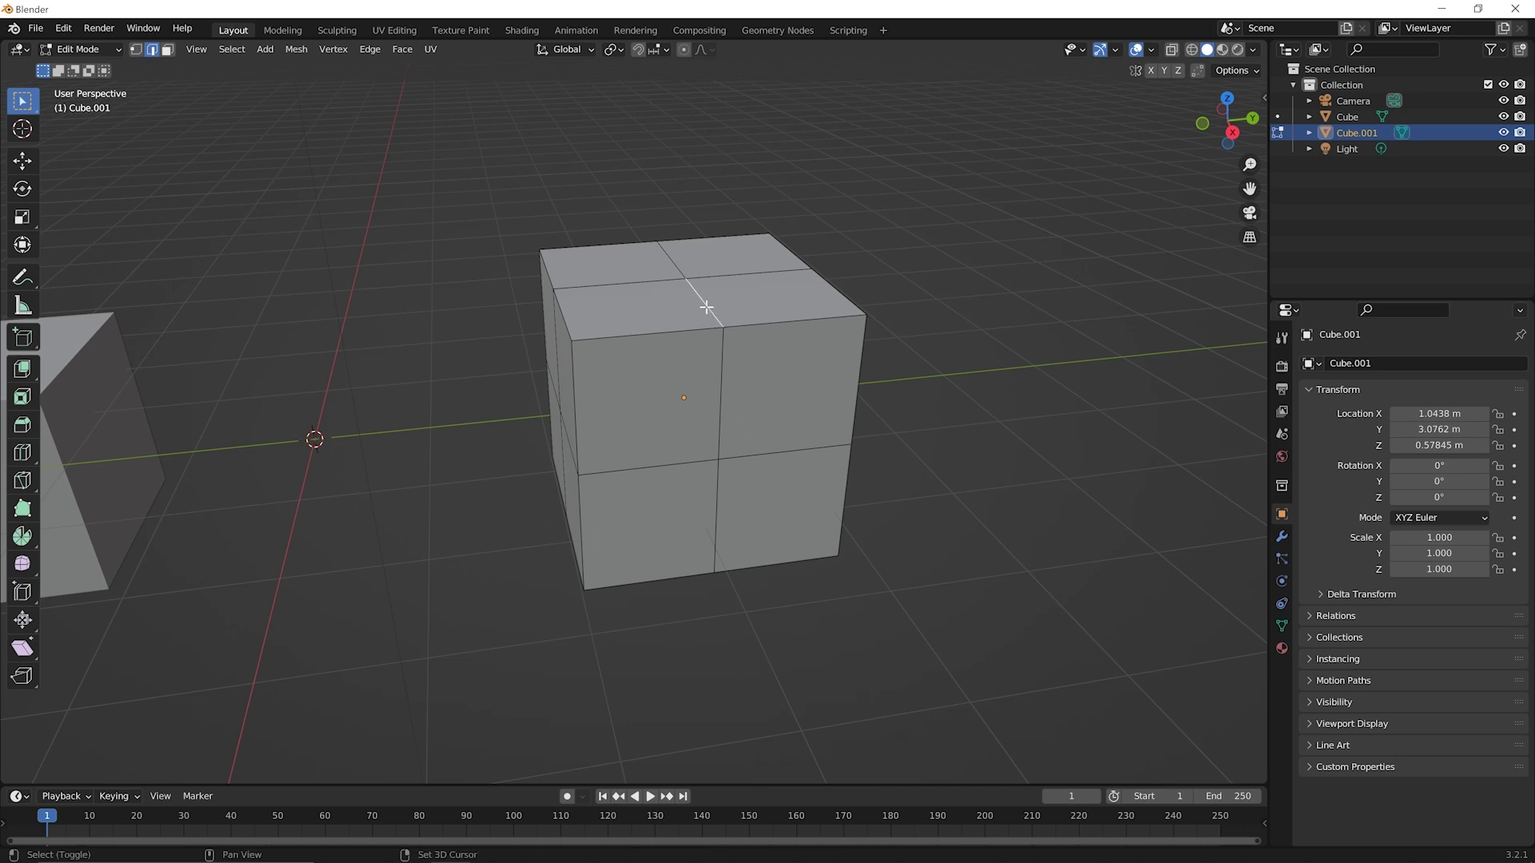
shift+click(671, 260)
shift+click(672, 260)
shift+click(721, 375)
shift+click(717, 489)
middle_drag(687, 553, 752, 434)
shift+click(759, 454)
shift+click(669, 548)
middle_drag(651, 530, 857, 626)
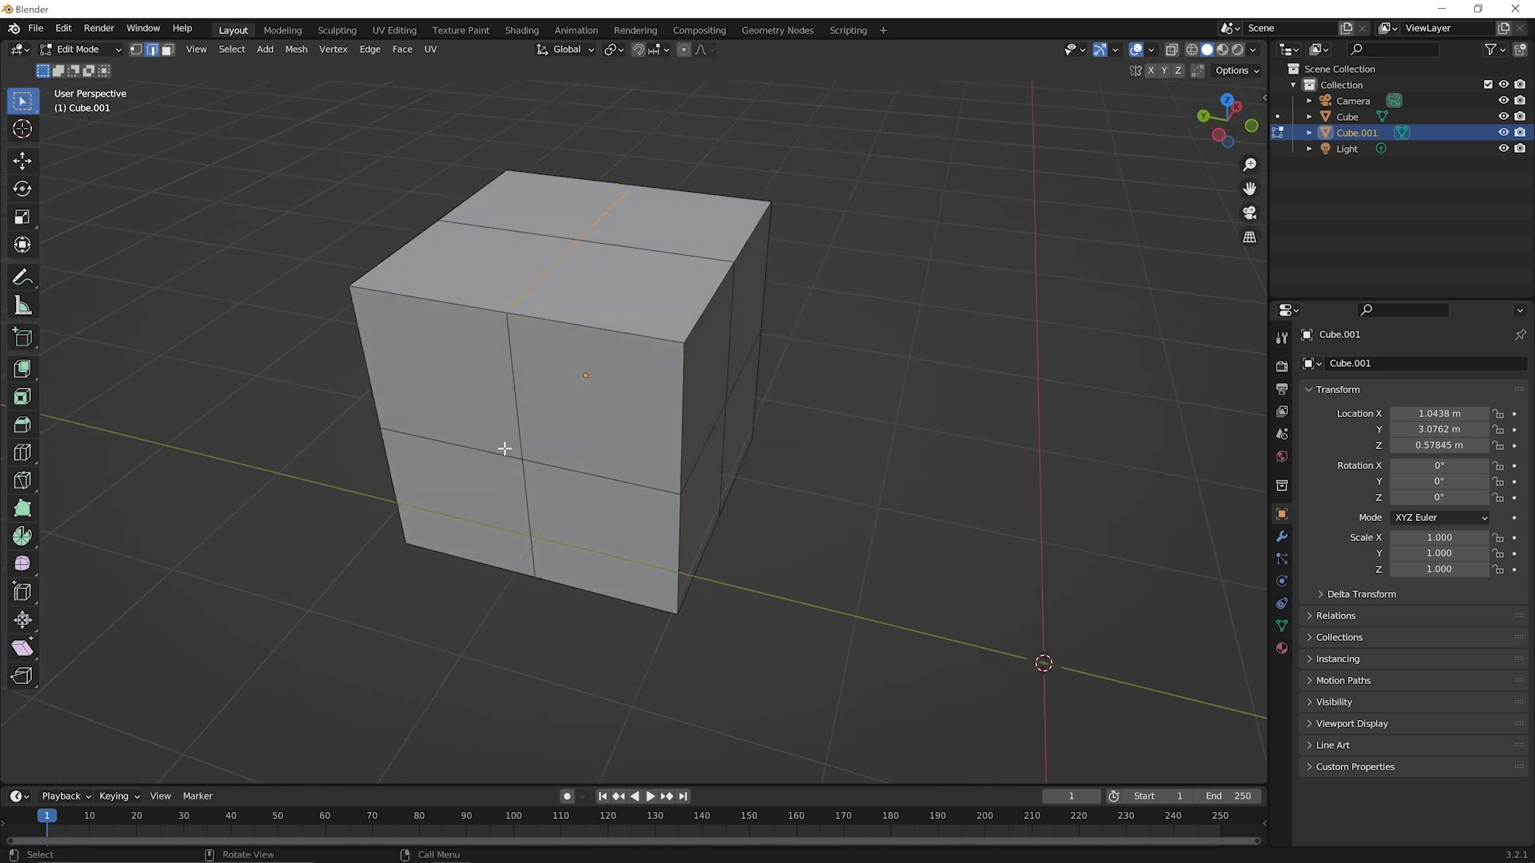
shift+click(526, 506)
shift+click(515, 410)
middle_drag(565, 418, 381, 314)
middle_drag(904, 370, 736, 332)
scroll(758, 395, up, 5)
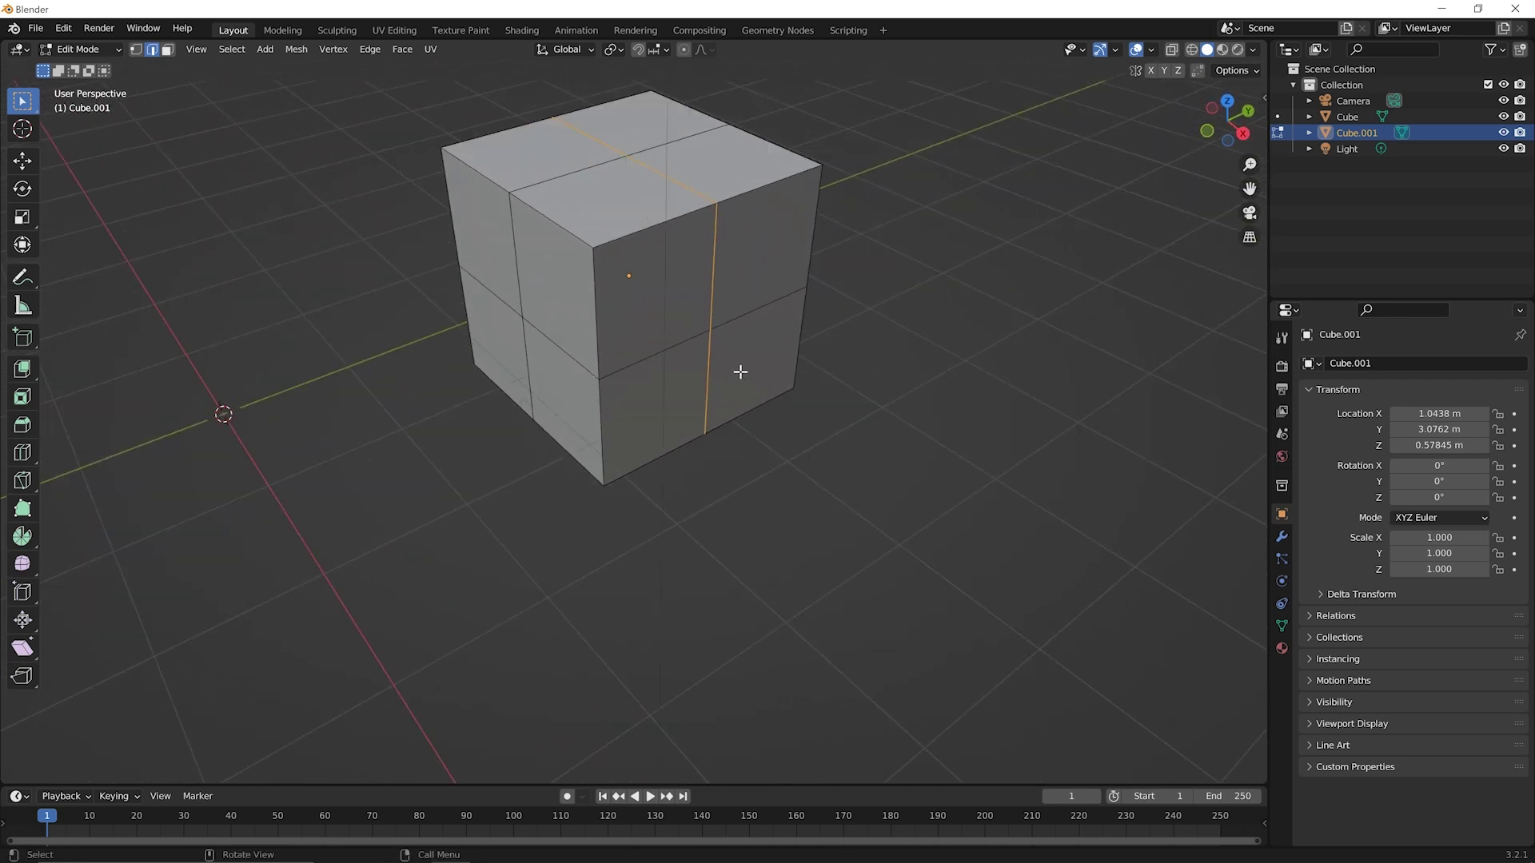
shift+middle_drag(726, 414, 724, 417)
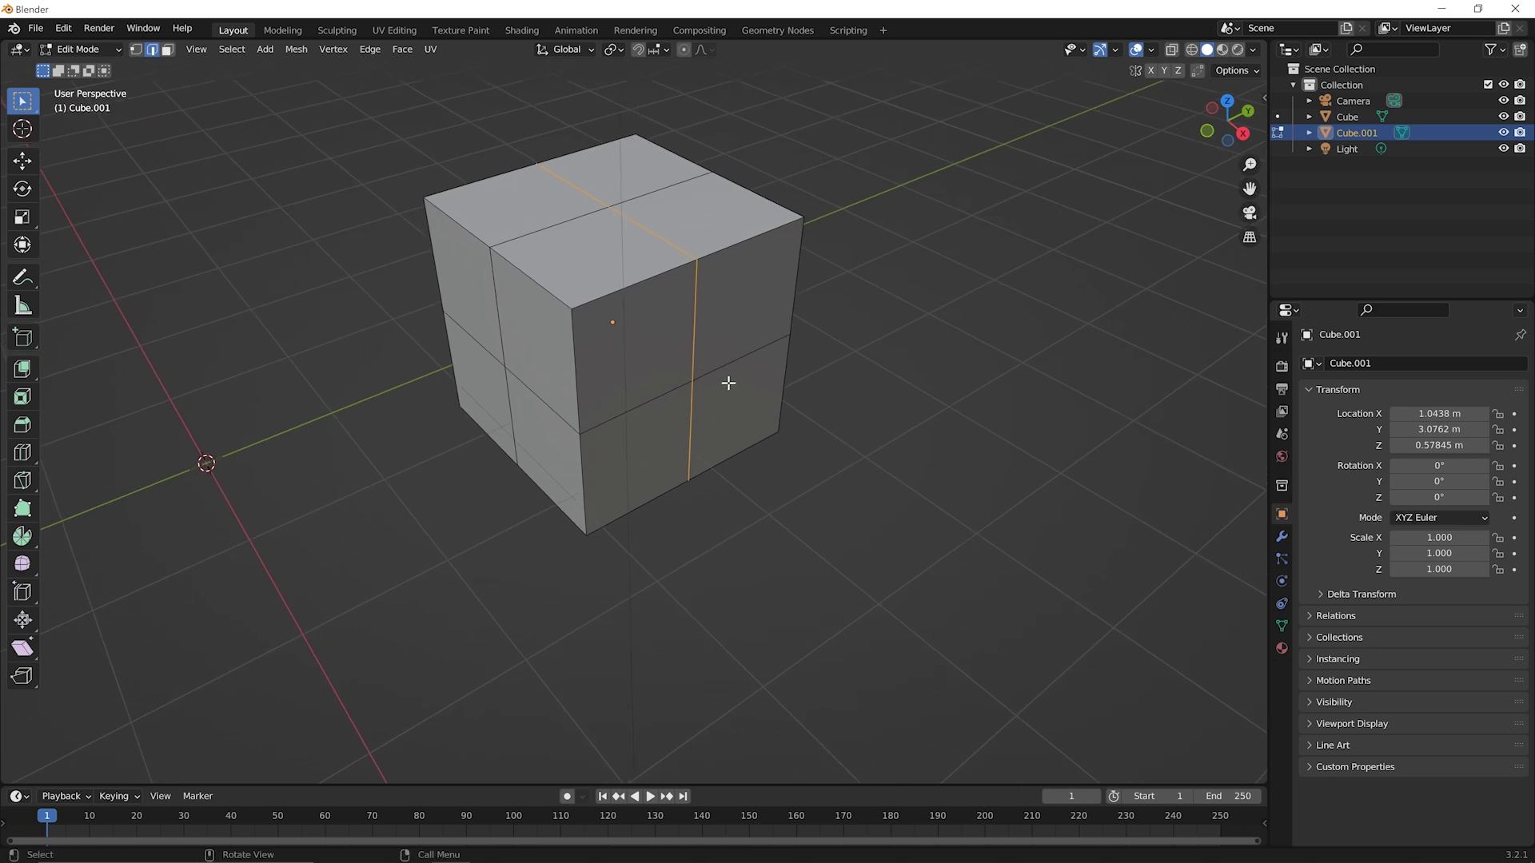
key(s)
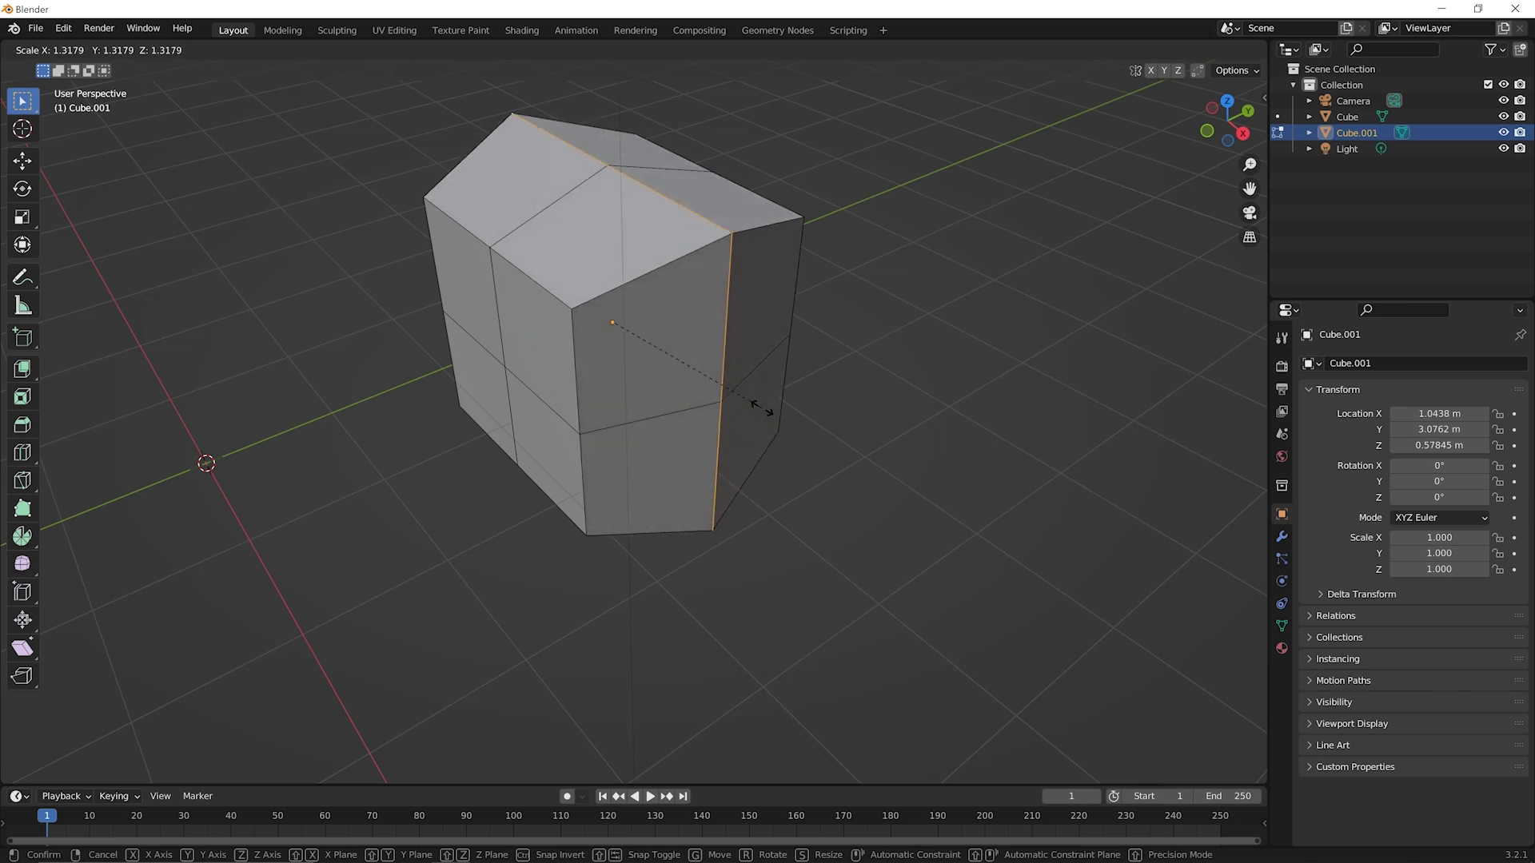
click(757, 408)
middle_drag(757, 407, 506, 259)
scroll(885, 347, up, 5)
scroll(885, 347, down, 5)
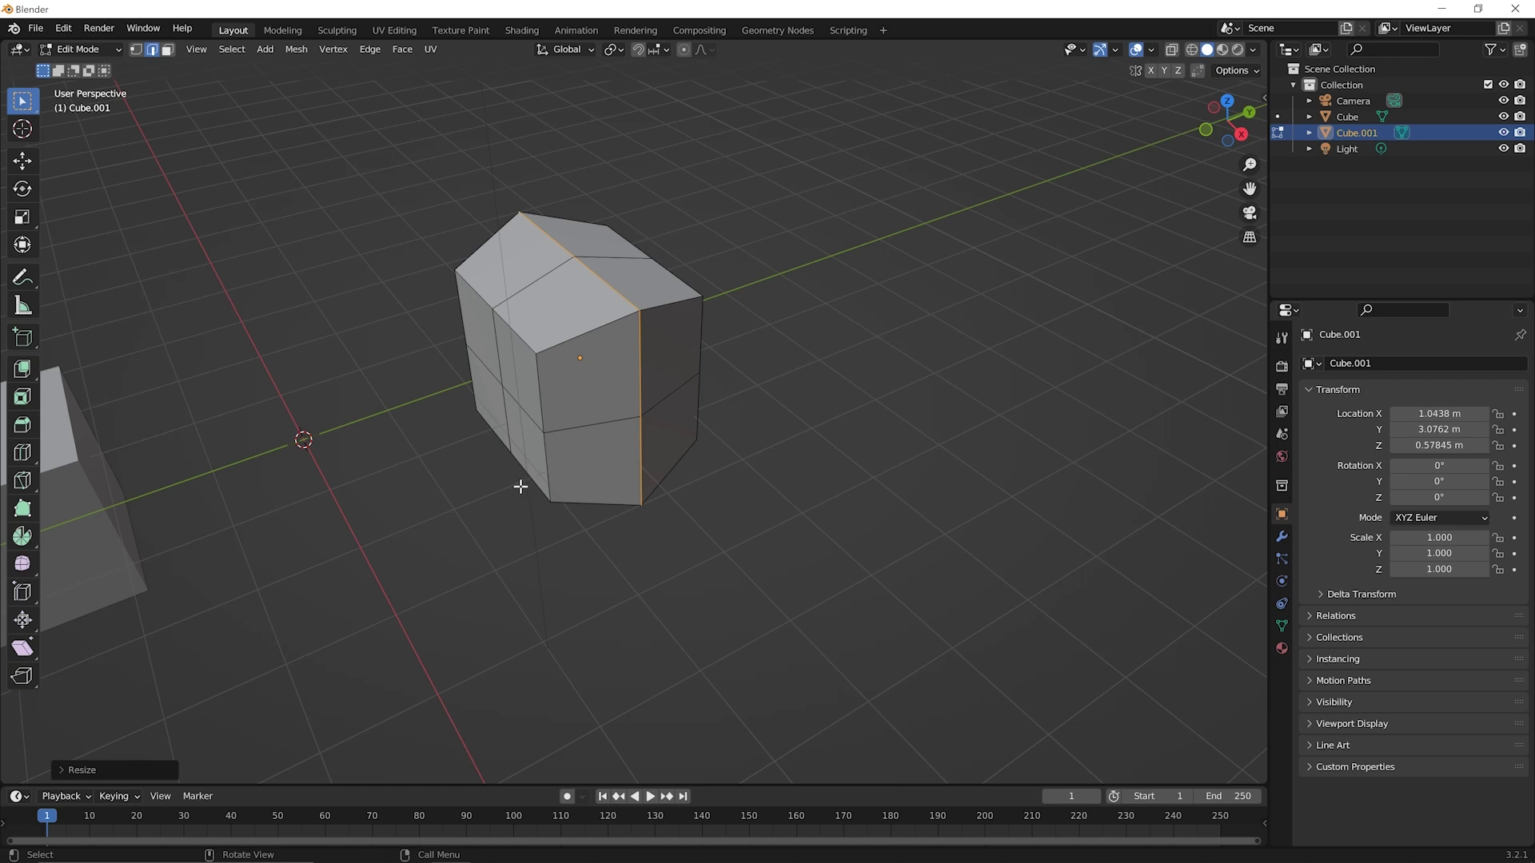
scroll(495, 487, down, 1)
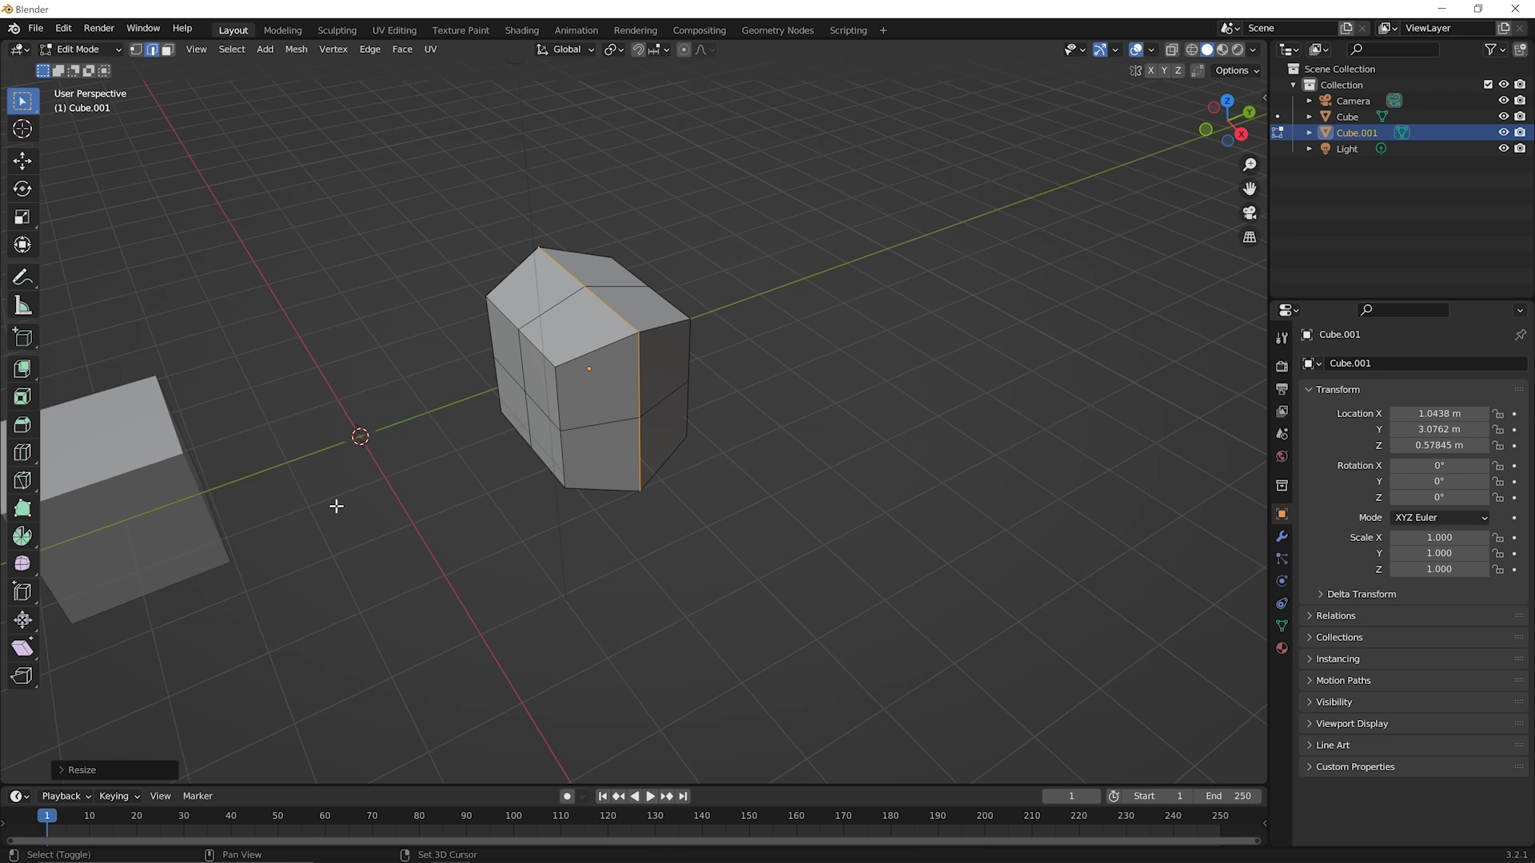
- Leave Edit Mode on the second cube and enter it on the first cube with nothing selected
shift+middle_drag(336, 506, 654, 411)
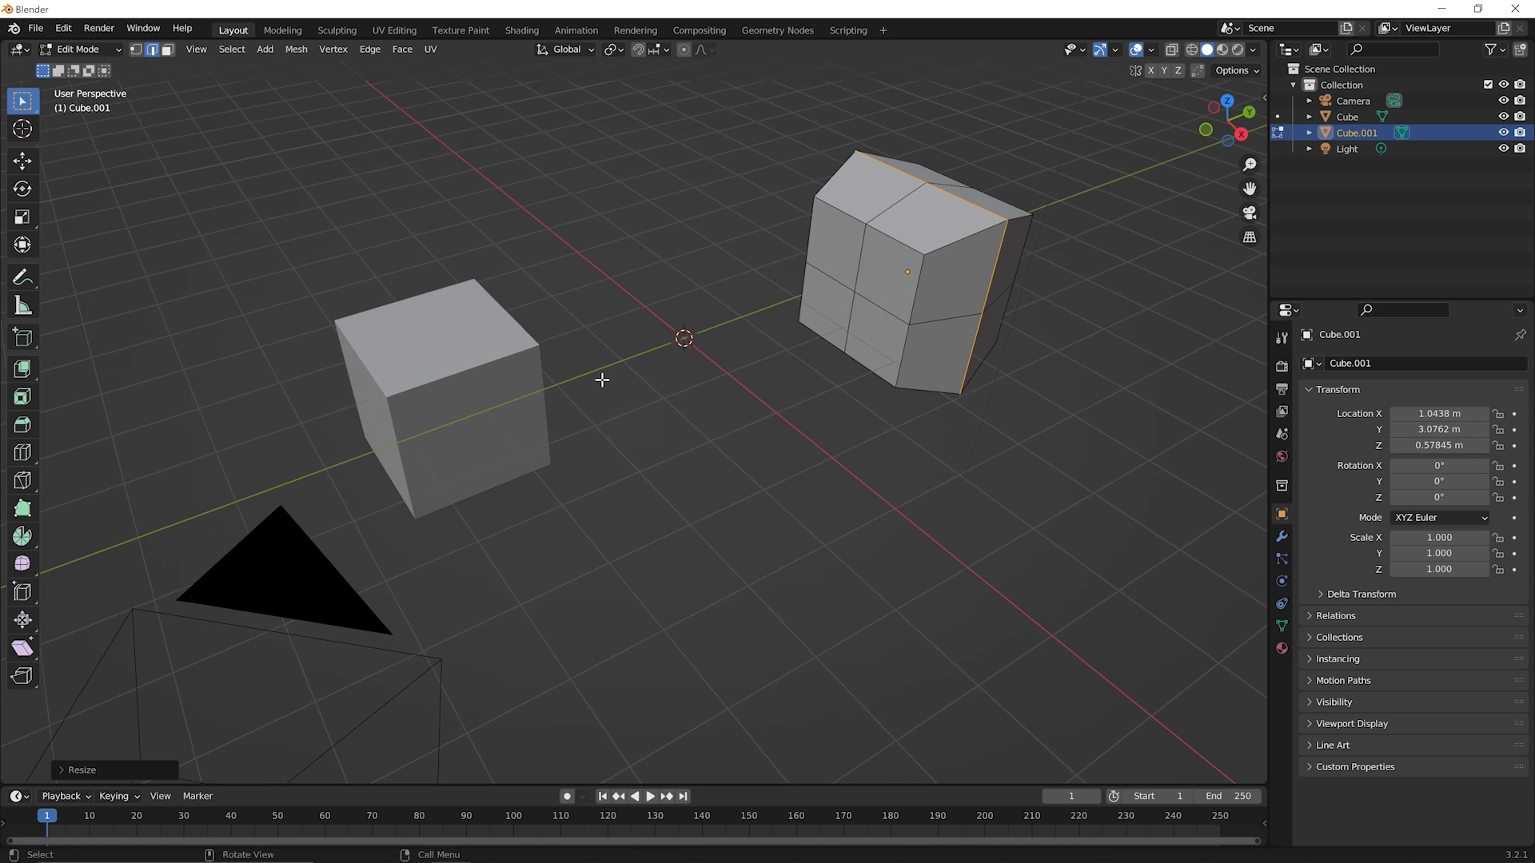
key(Tab)
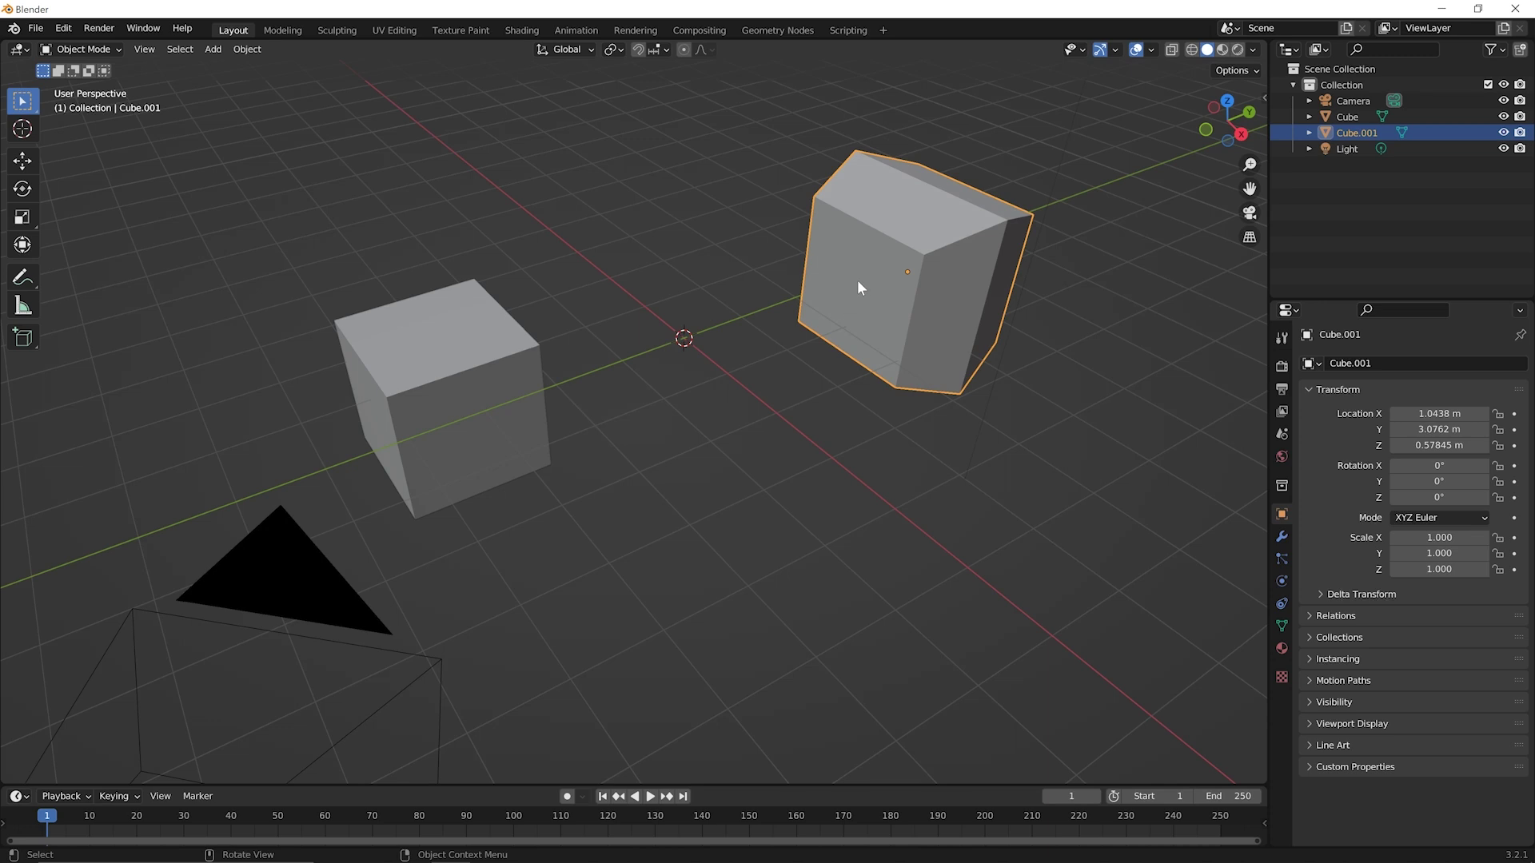
click(471, 337)
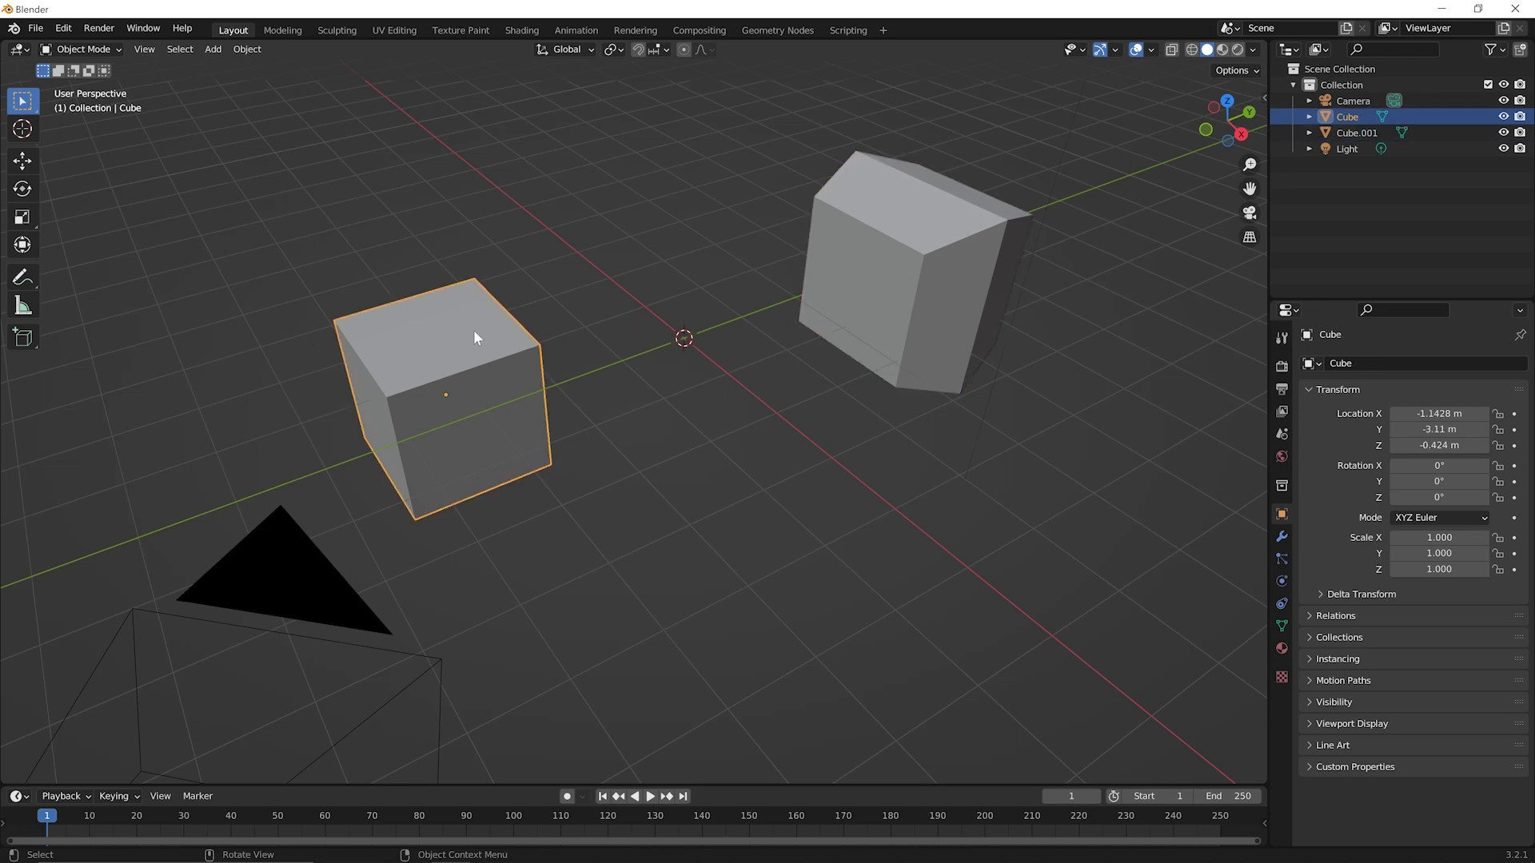
key(Tab)
middle_drag(555, 542, 622, 511)
scroll(382, 531, up, 2)
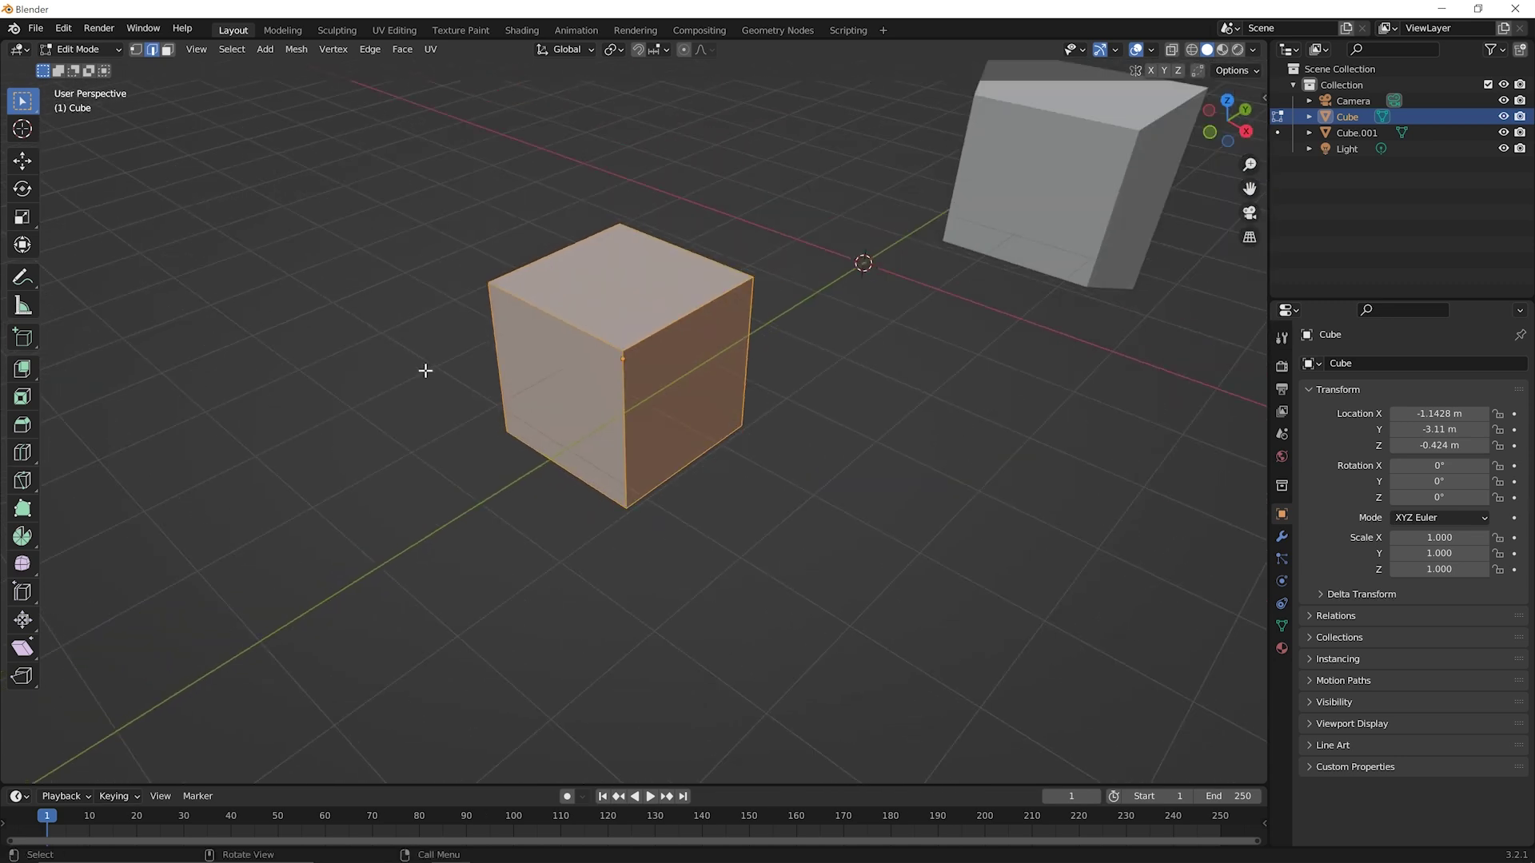
click(377, 354)
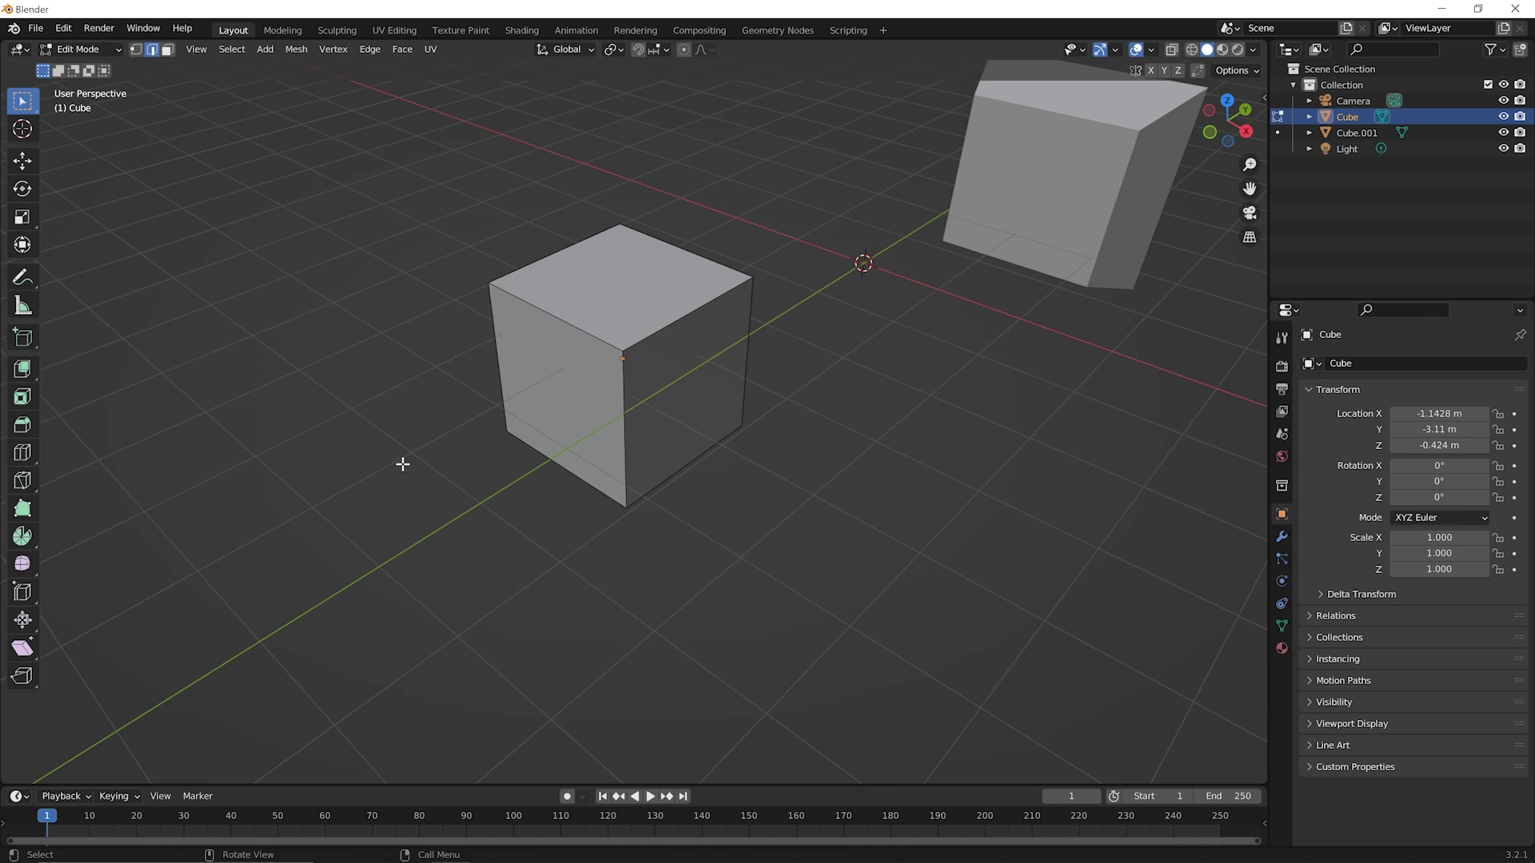
- Cut a closed loop of edges around the first cube with the Knife tool, across its top, bottom and two opposite sides
key(k)
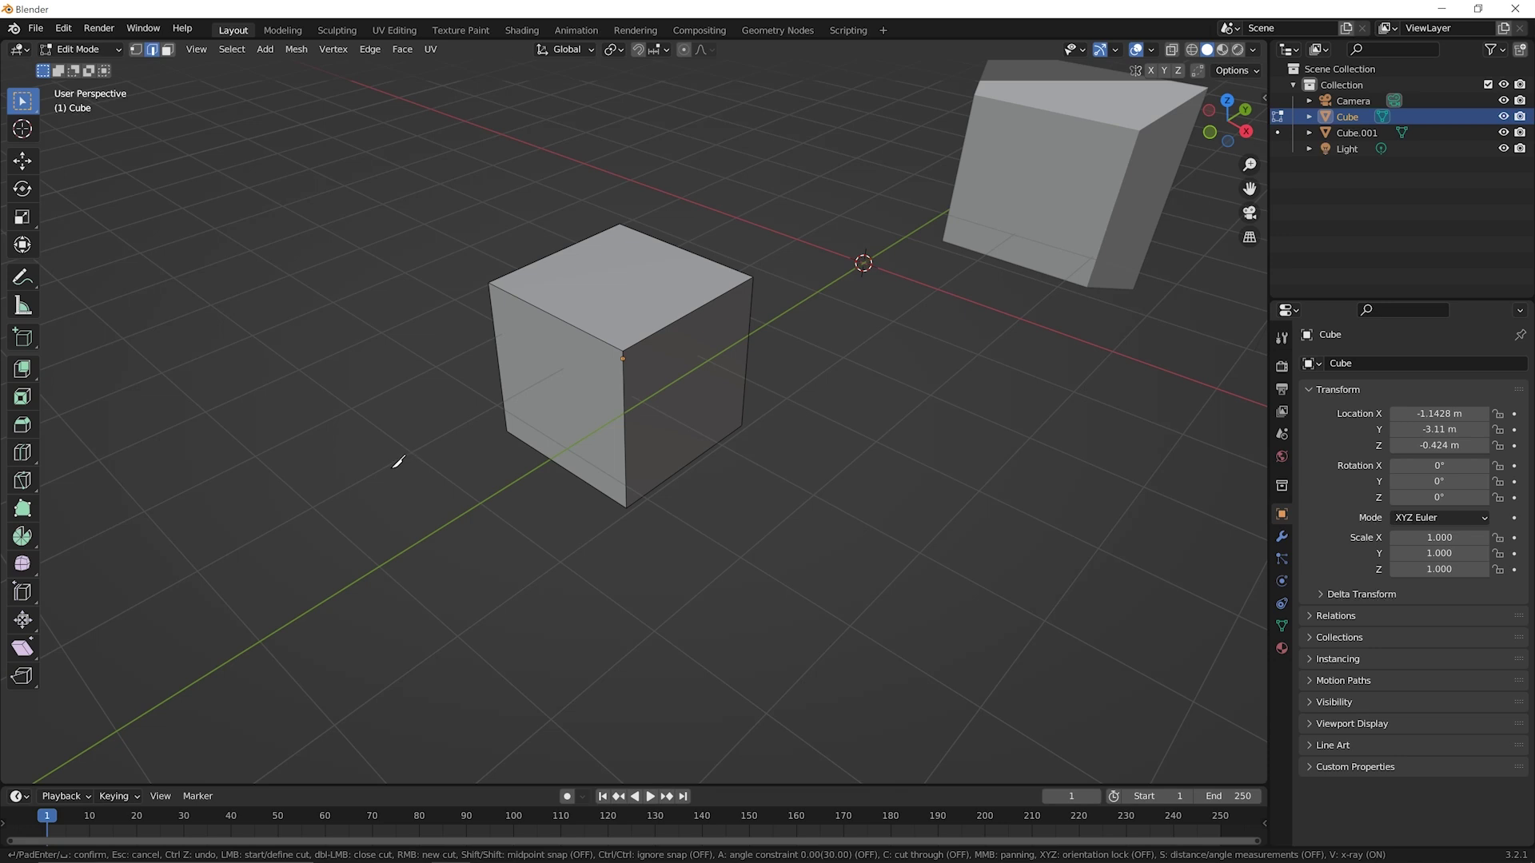
click(535, 306)
middle_drag(695, 244, 535, 215)
click(712, 277)
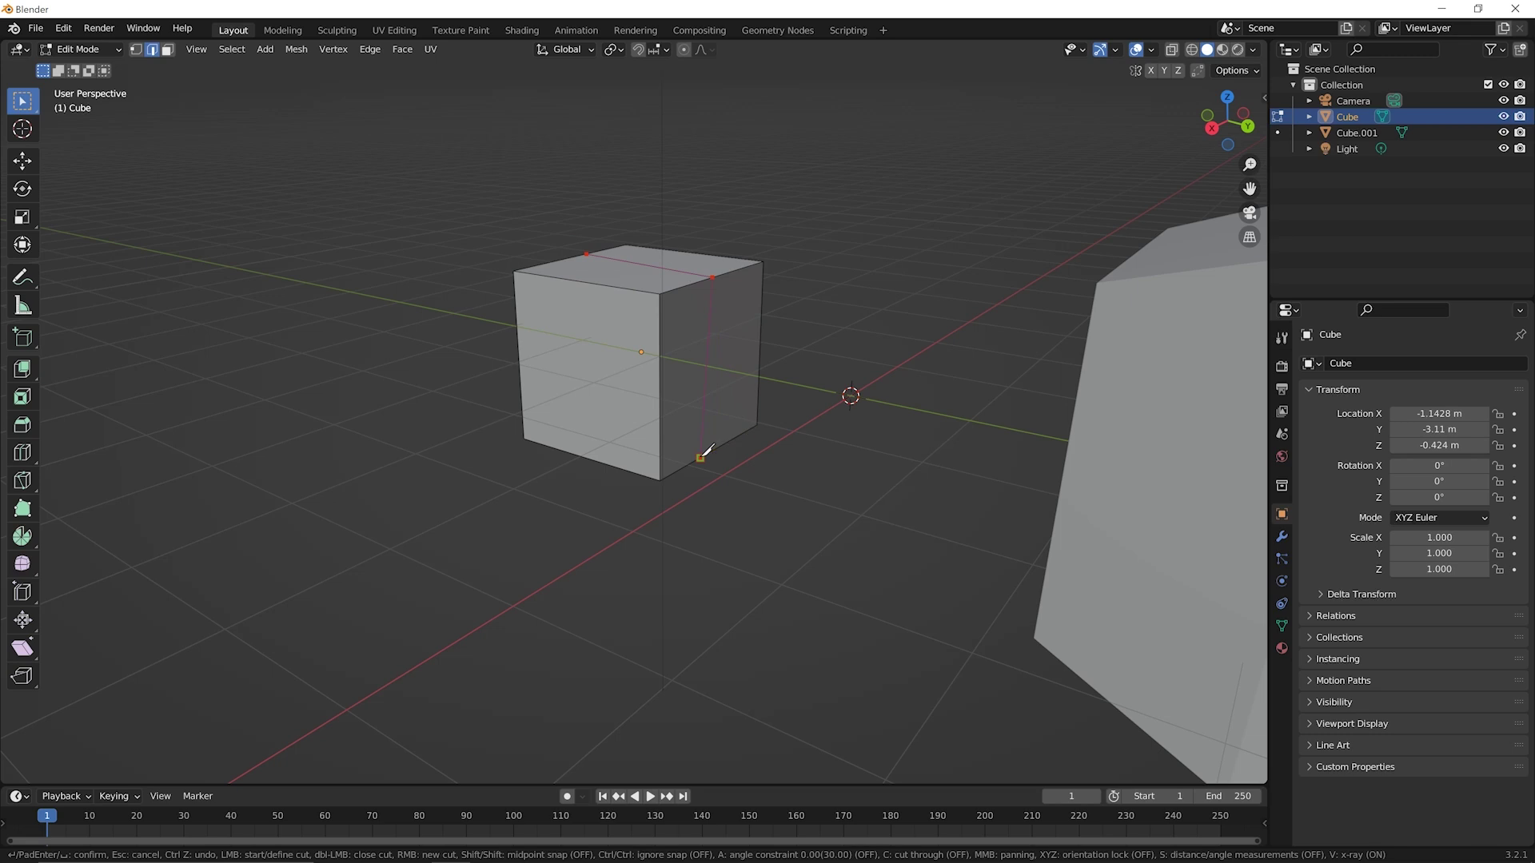
middle_drag(700, 457, 755, 347)
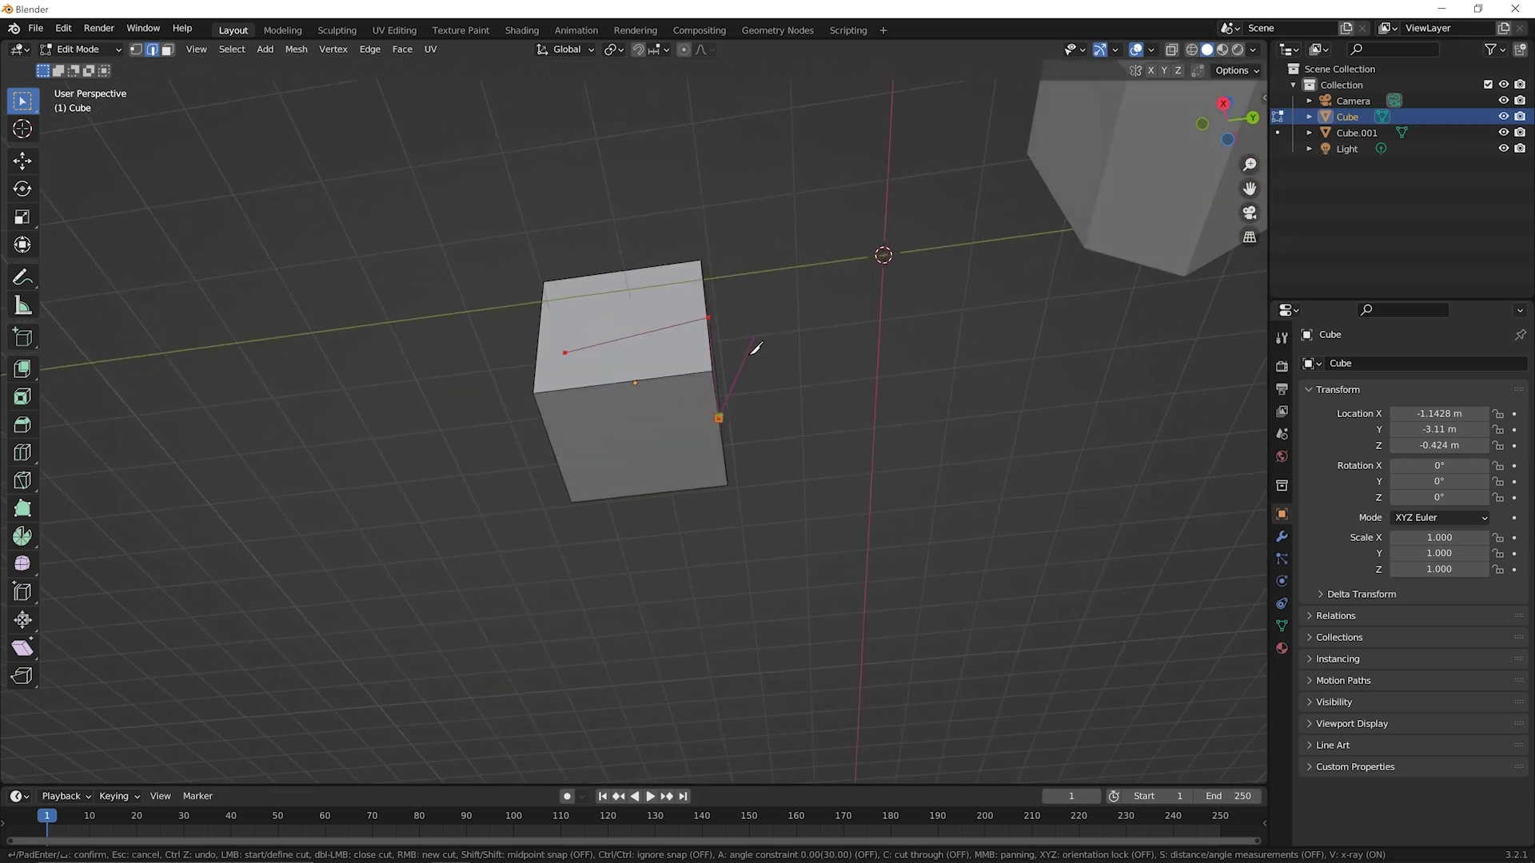
click(556, 462)
middle_drag(564, 458, 707, 618)
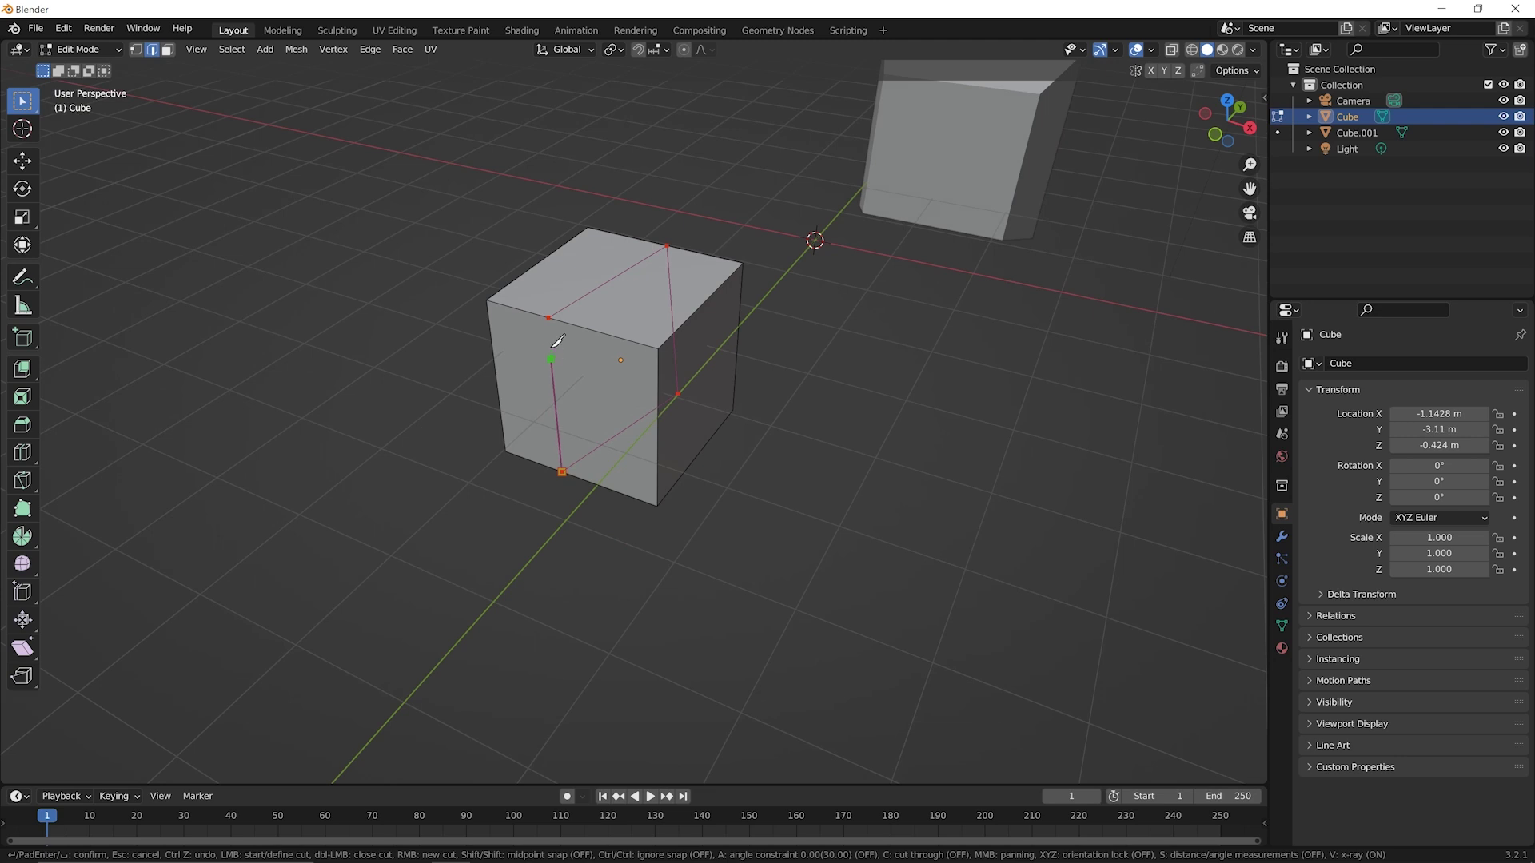
click(552, 316)
key(Return)
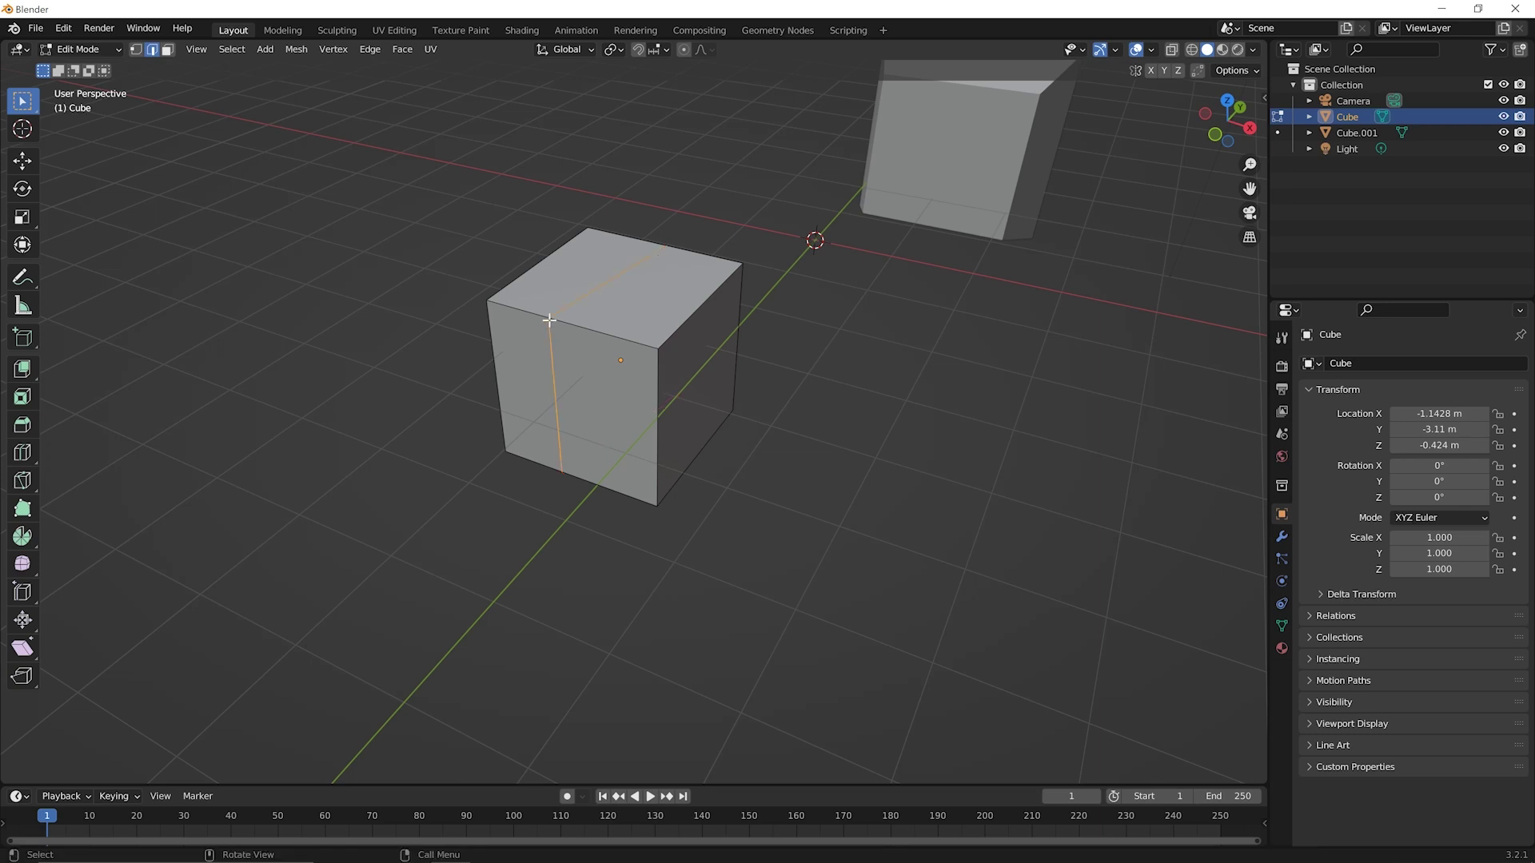
middle_drag(608, 483, 590, 476)
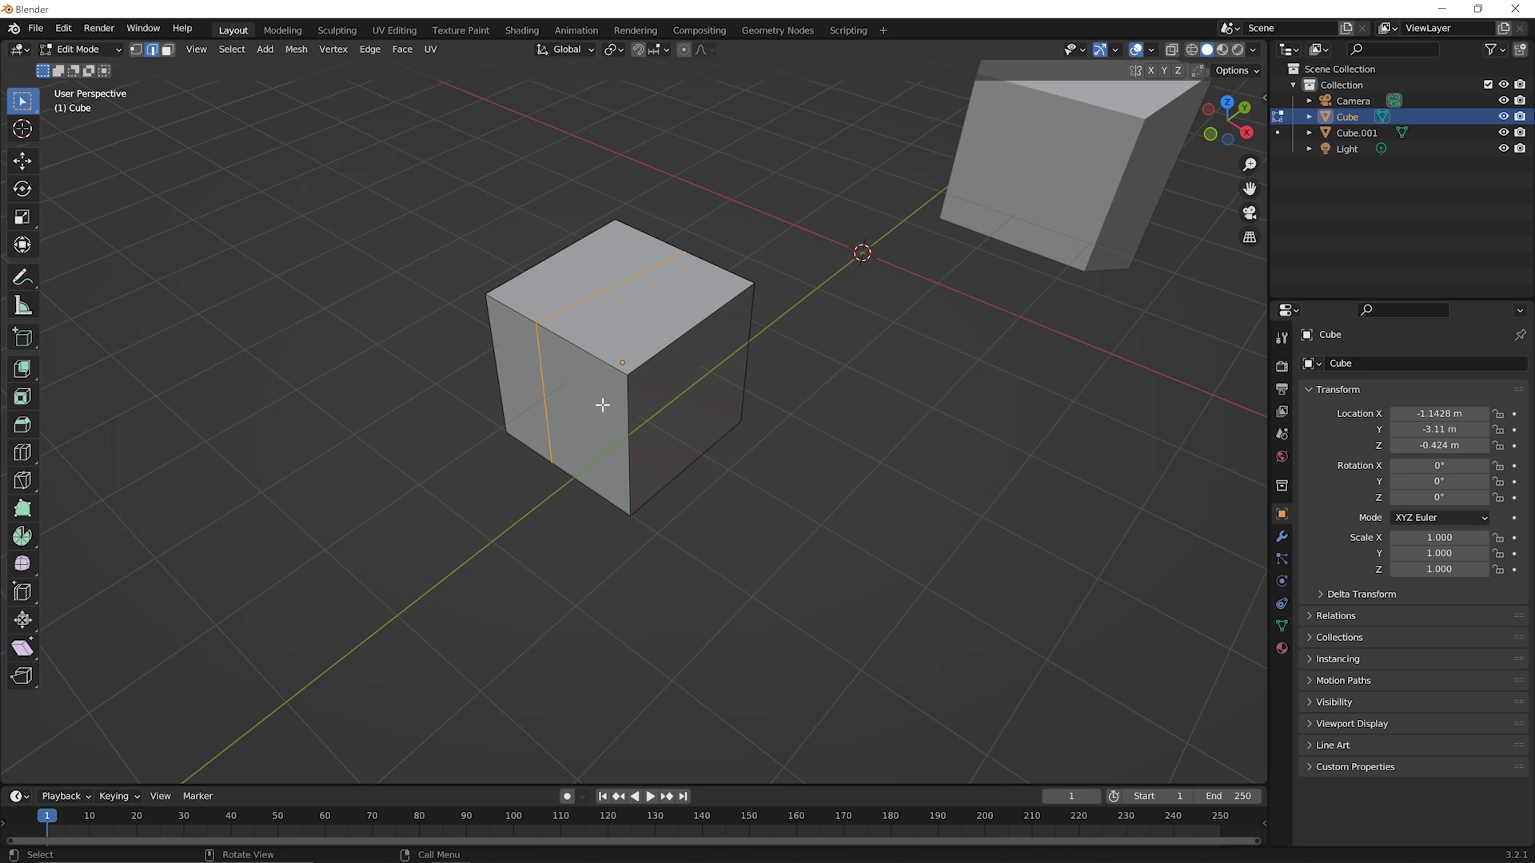
middle_drag(591, 366, 661, 380)
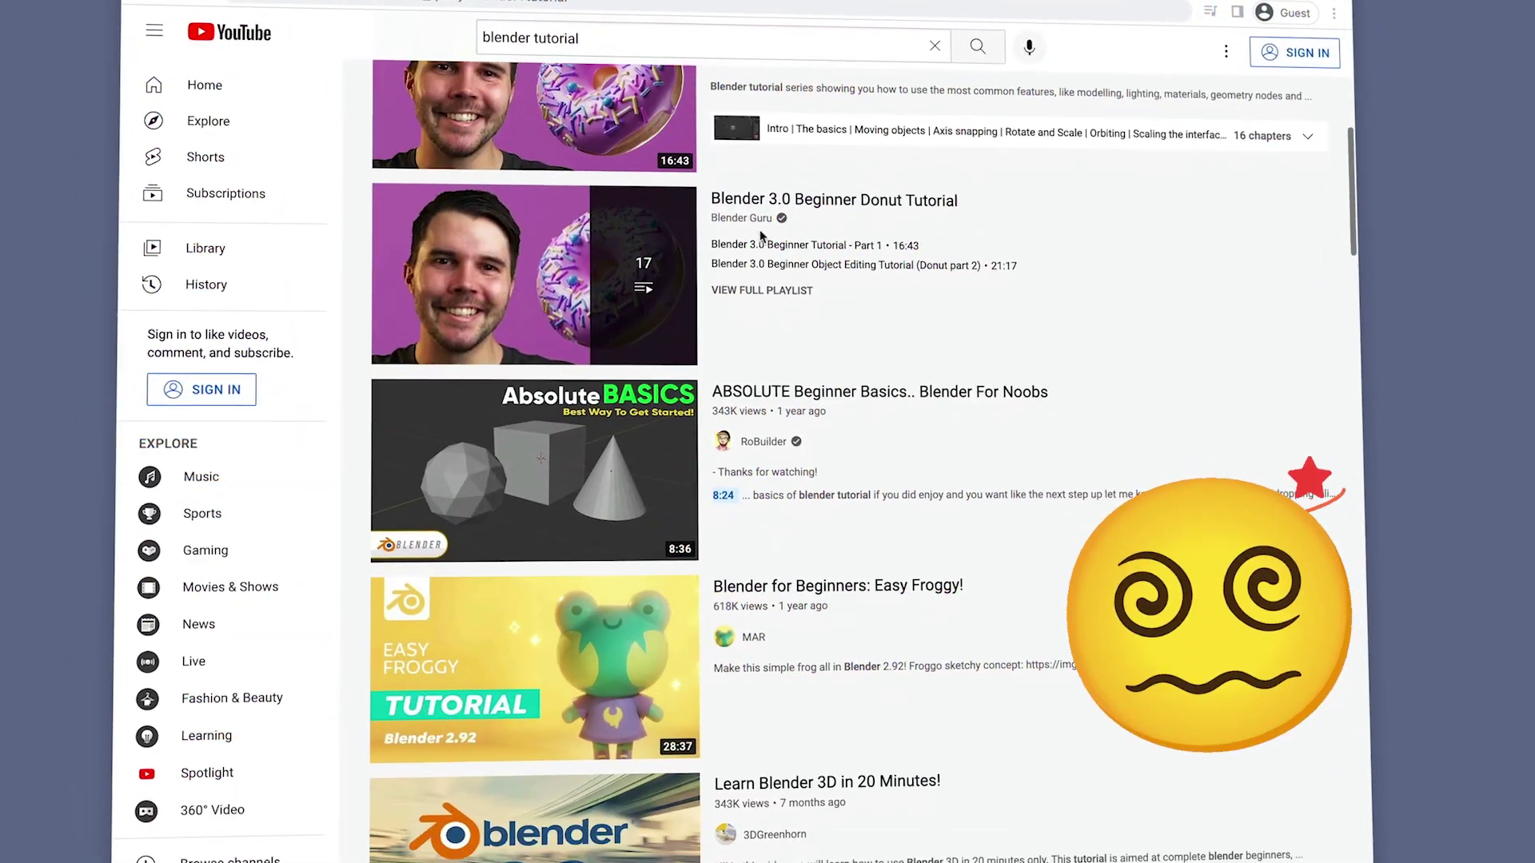
scroll(760, 220, down, 6)
scroll(760, 219, down, 5)
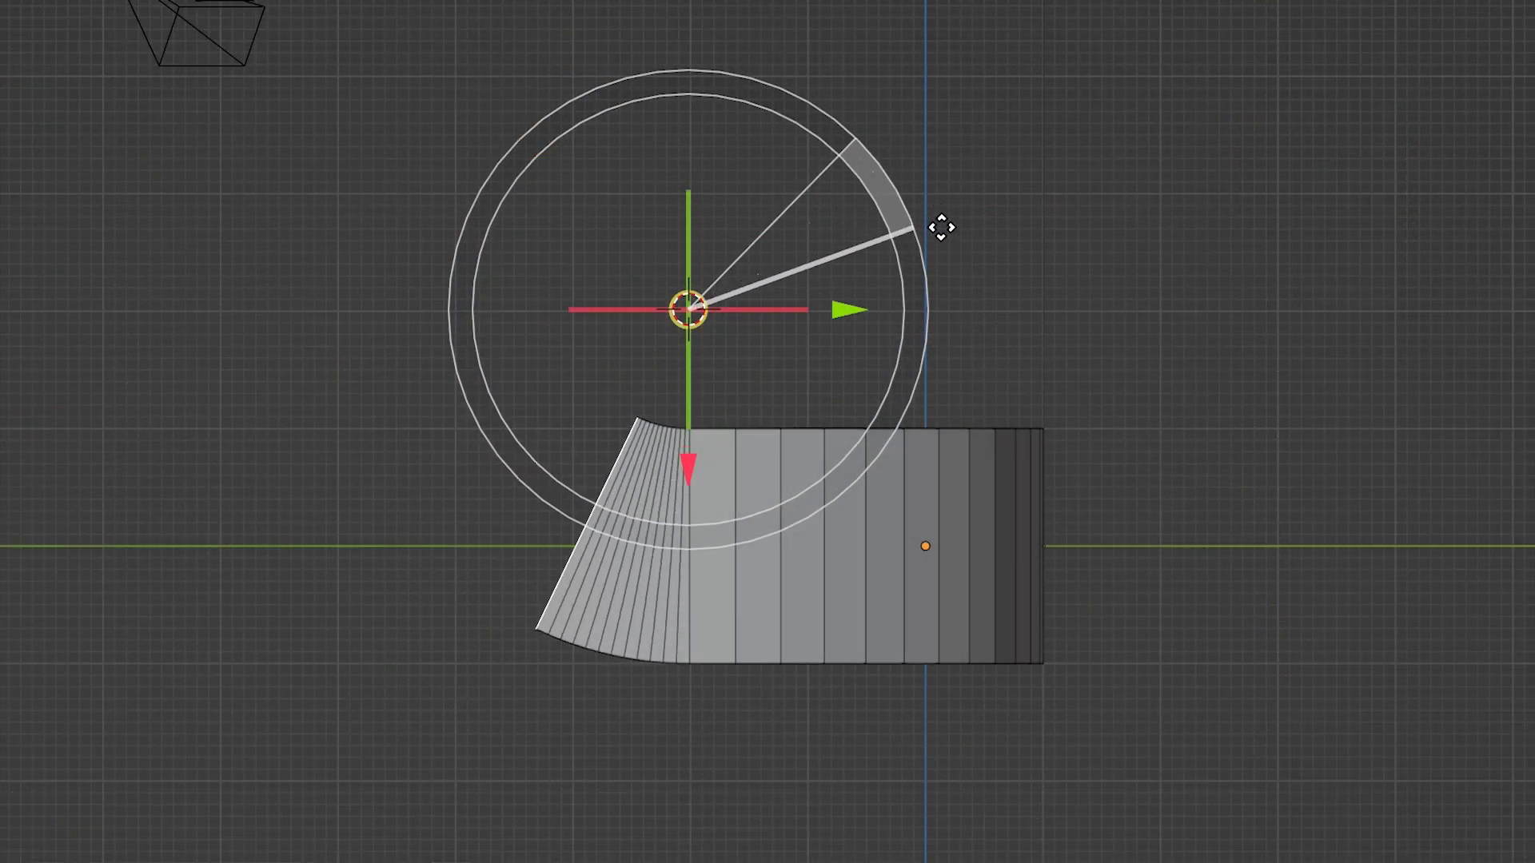
drag(943, 226, 942, 328)
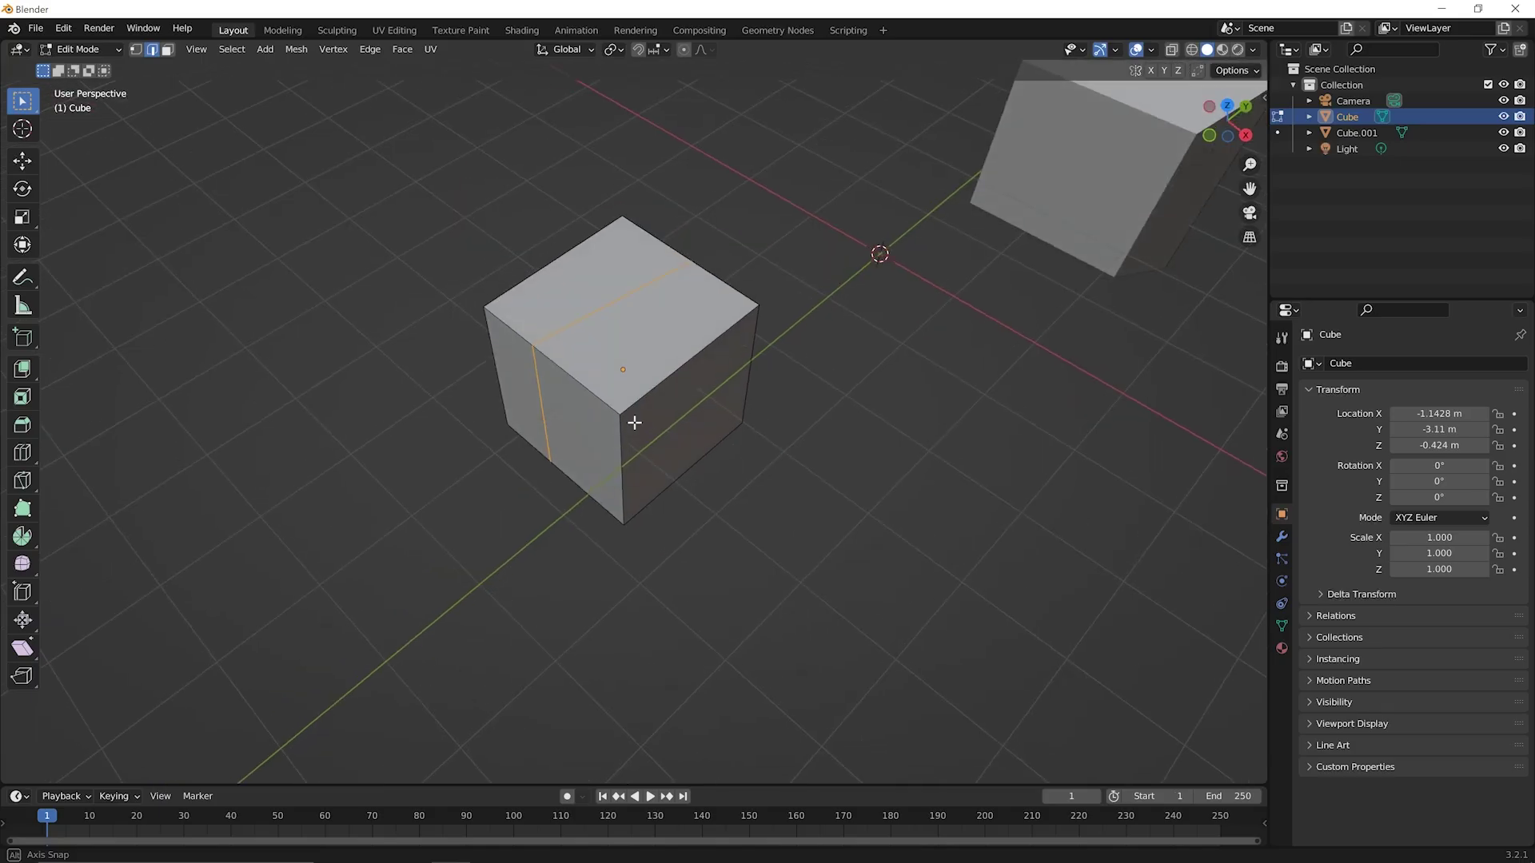
middle_drag(635, 422, 602, 397)
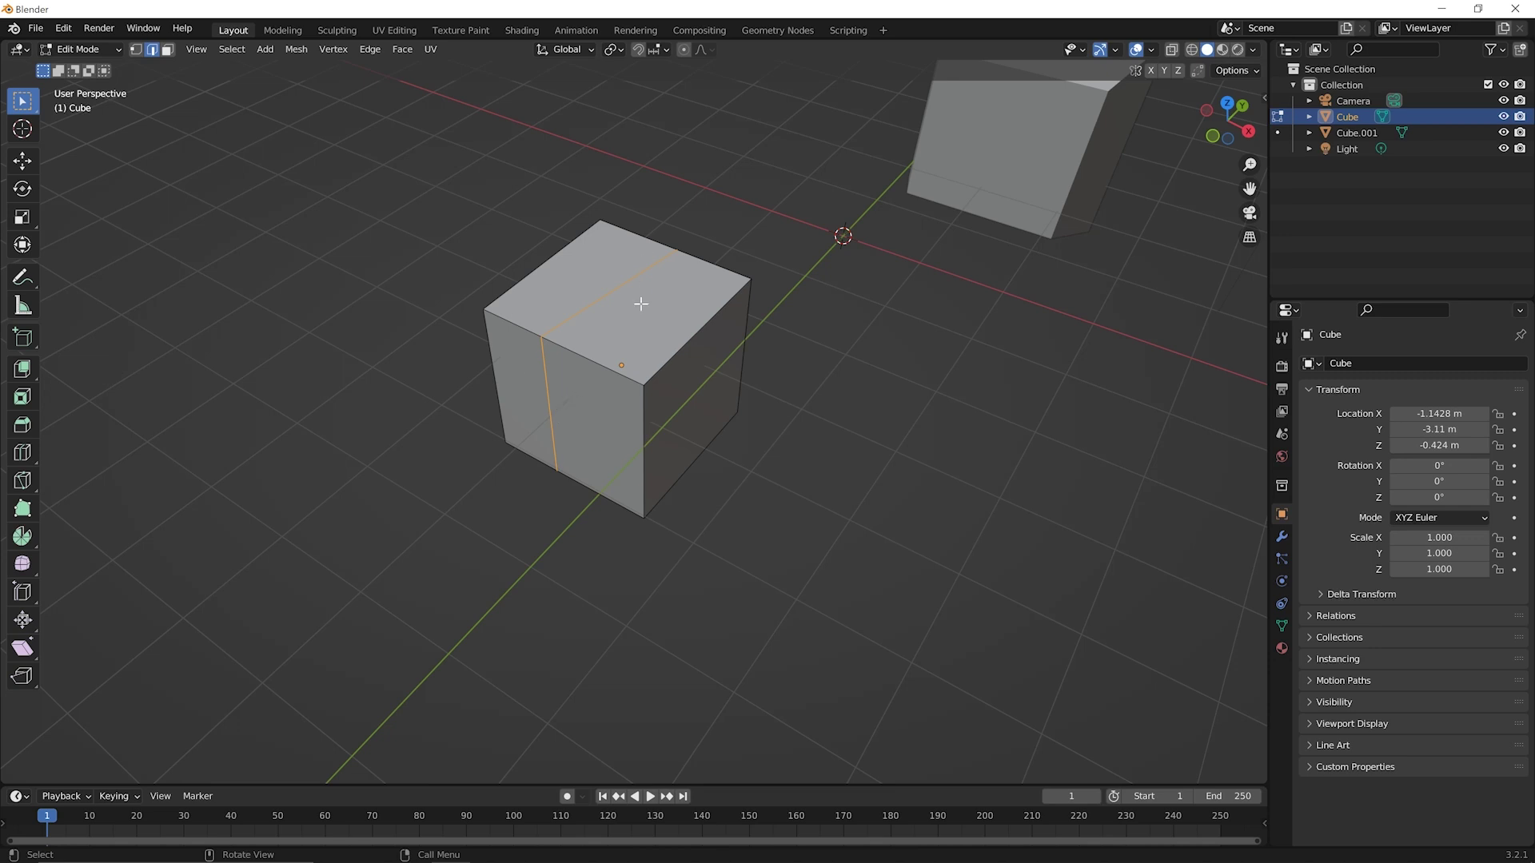
- Select the knife-cut edge loop around the first cube and scale it up so the cut bulges outward
click(366, 282)
alt+click(546, 391)
middle_drag(578, 475, 580, 440)
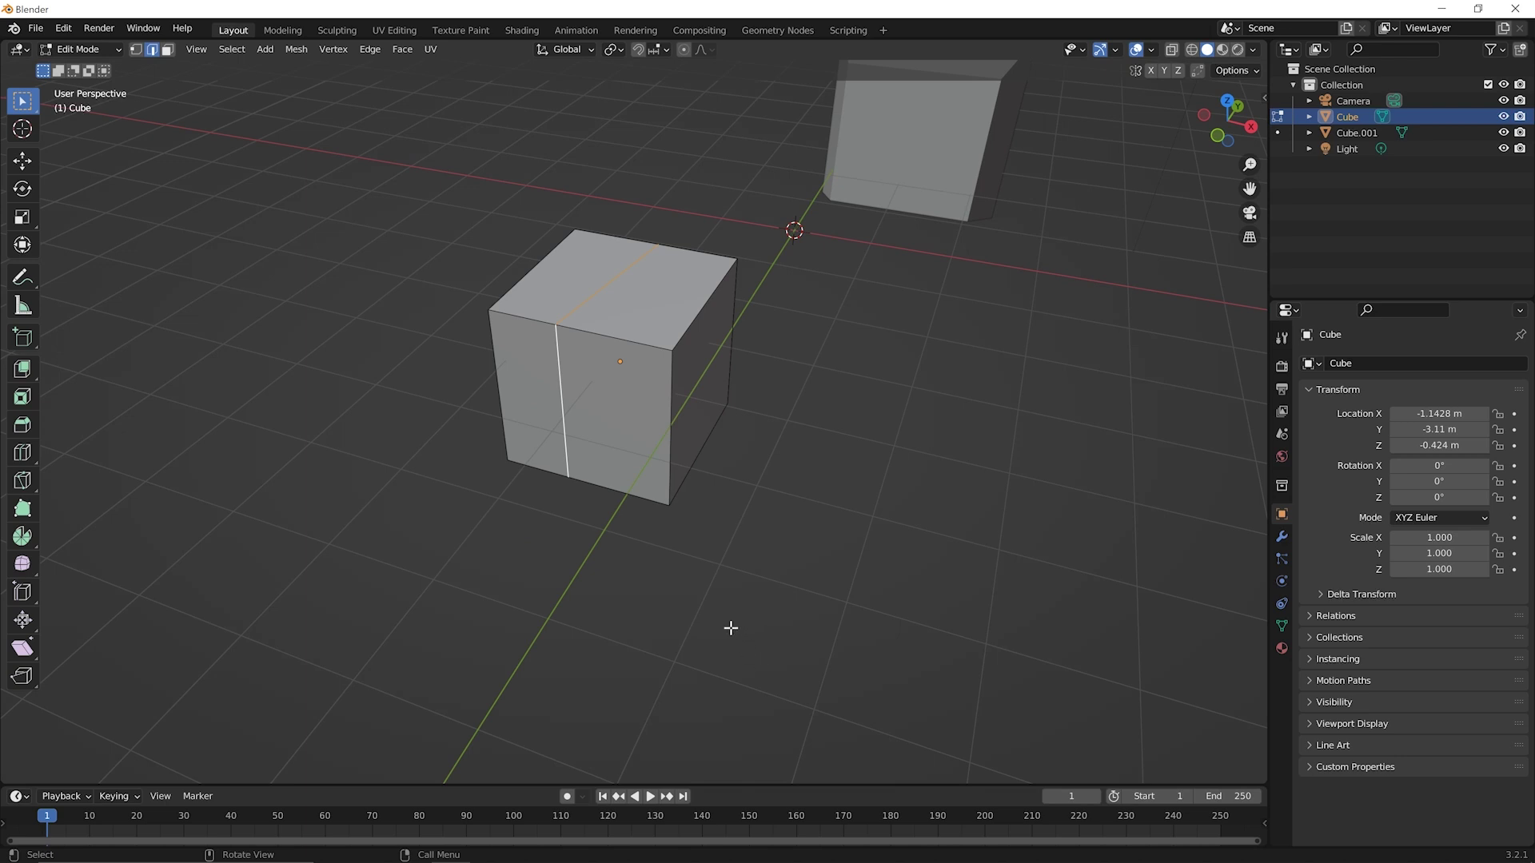
scroll(736, 617, down, 1)
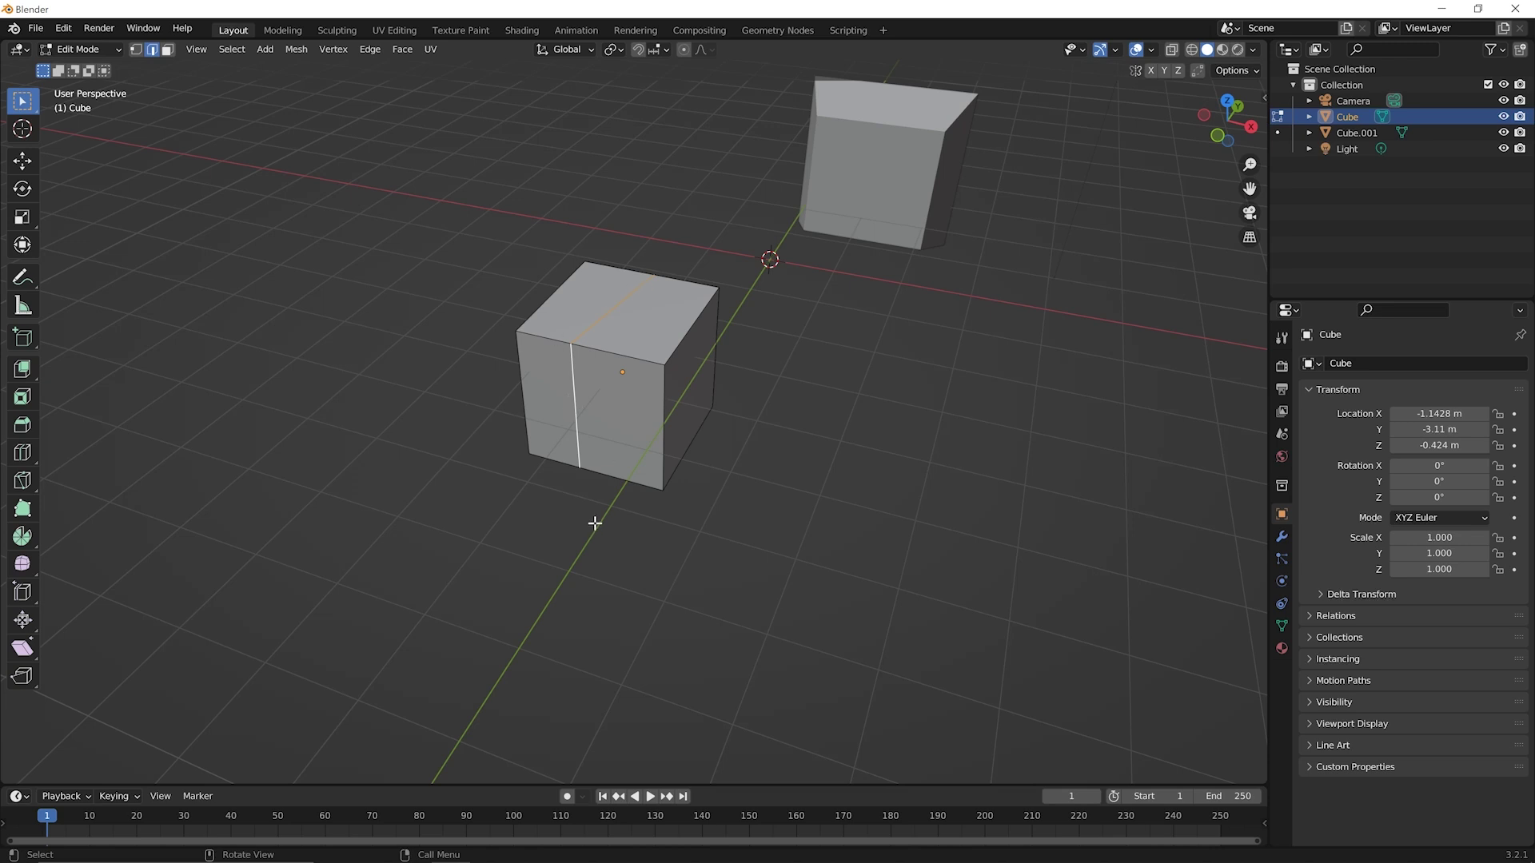
key(s)
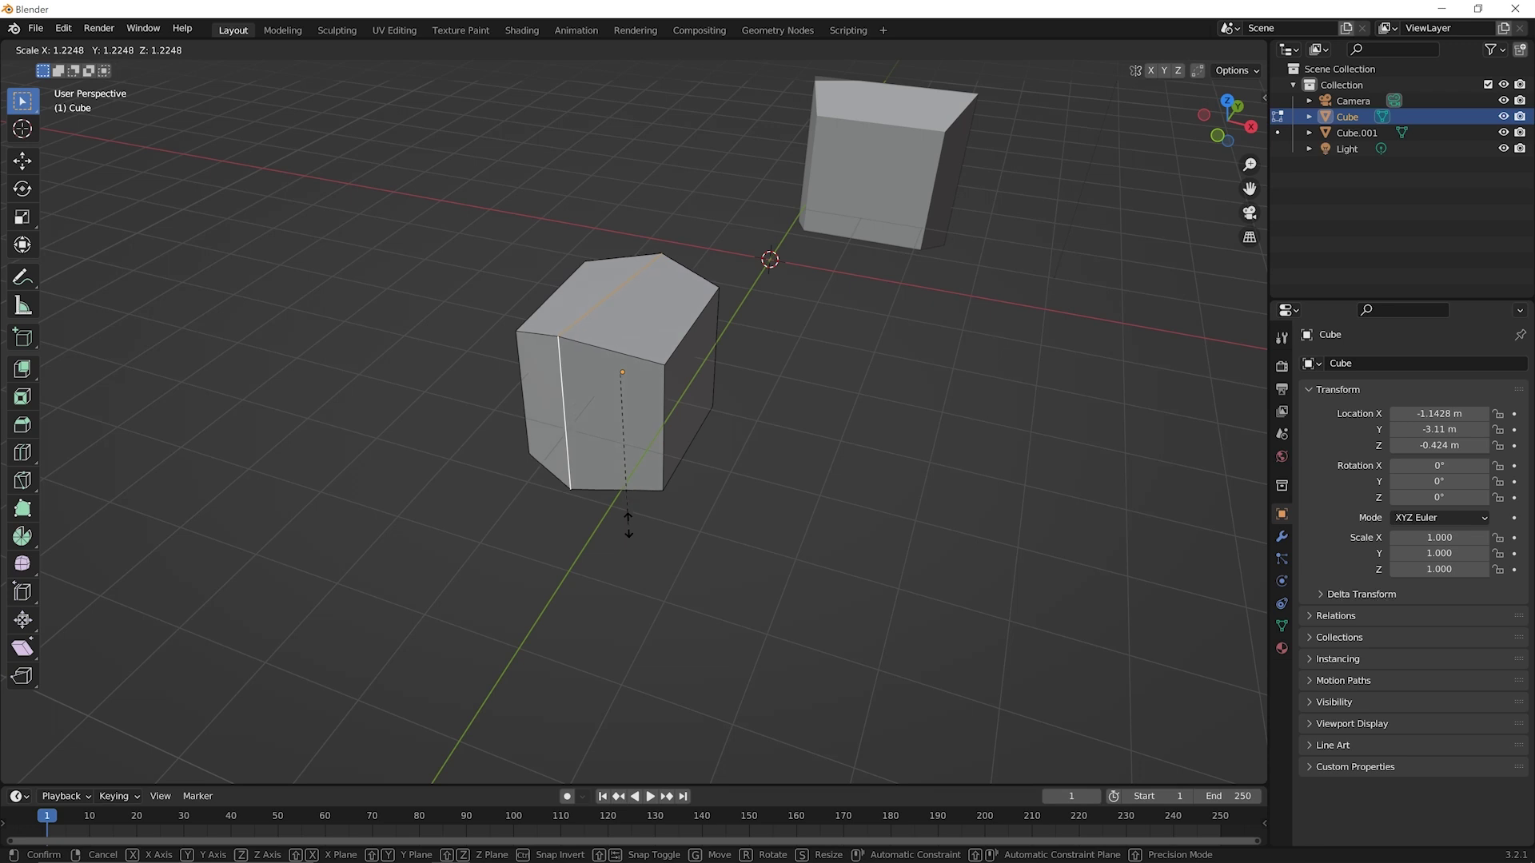
click(640, 566)
middle_drag(616, 586, 559, 541)
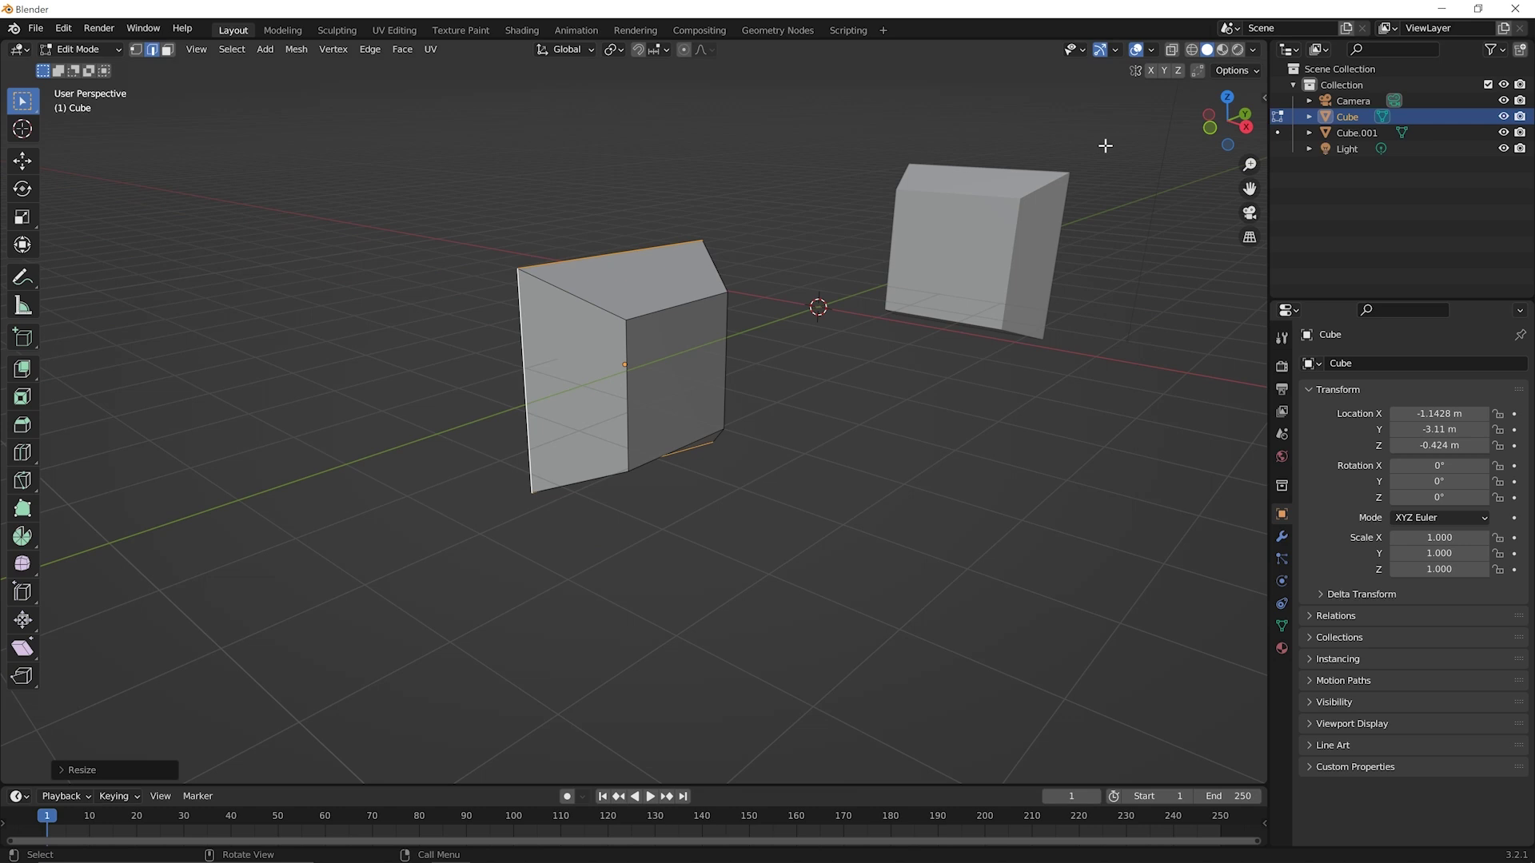
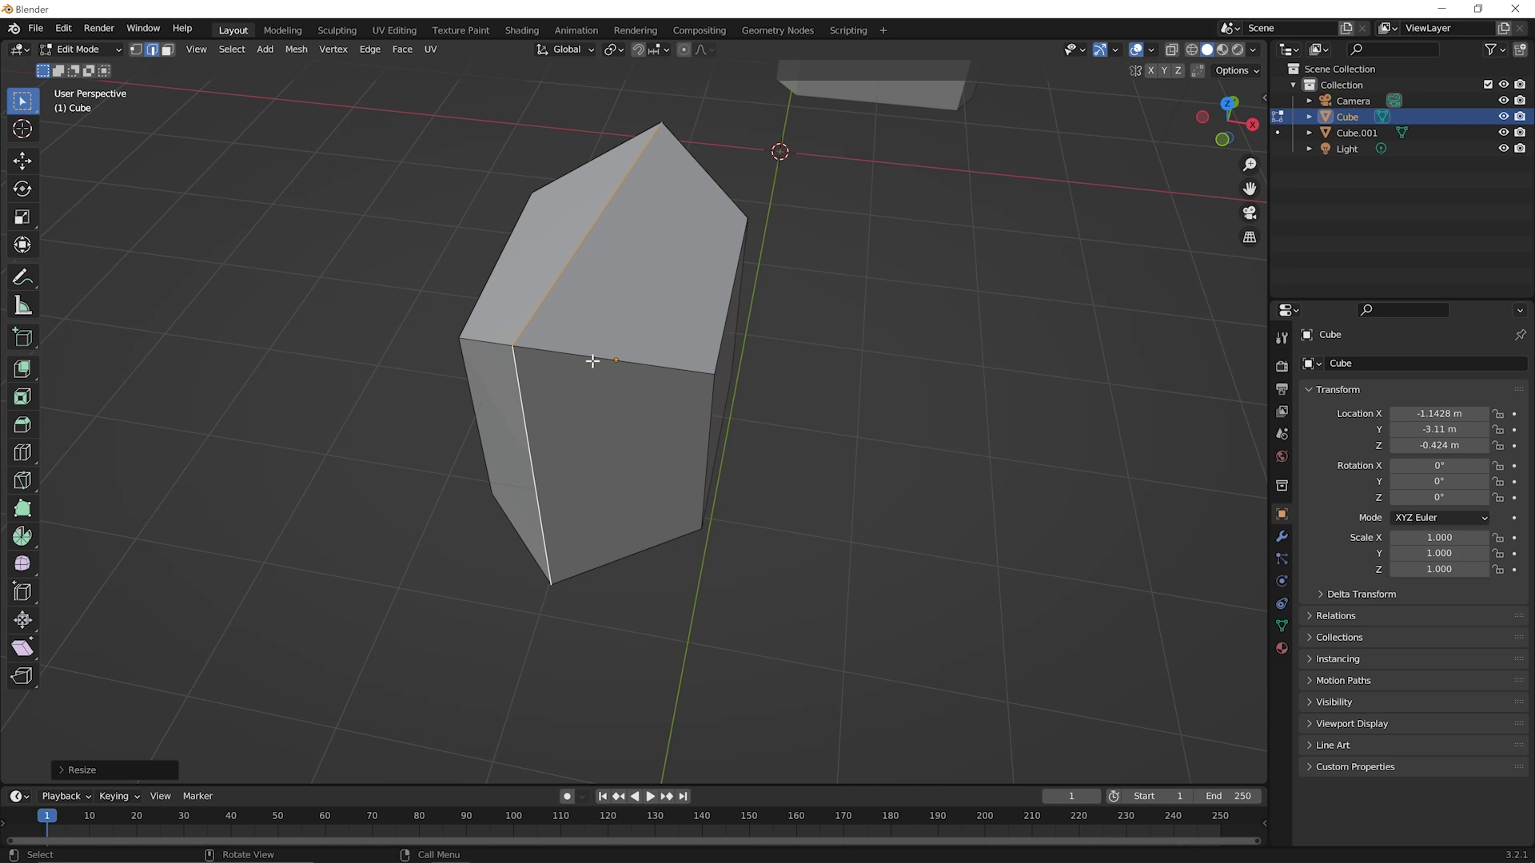
- Select the two connected edges along the upper rim of one knife-cut side of the first cube
key(alt)
alt+click(592, 358)
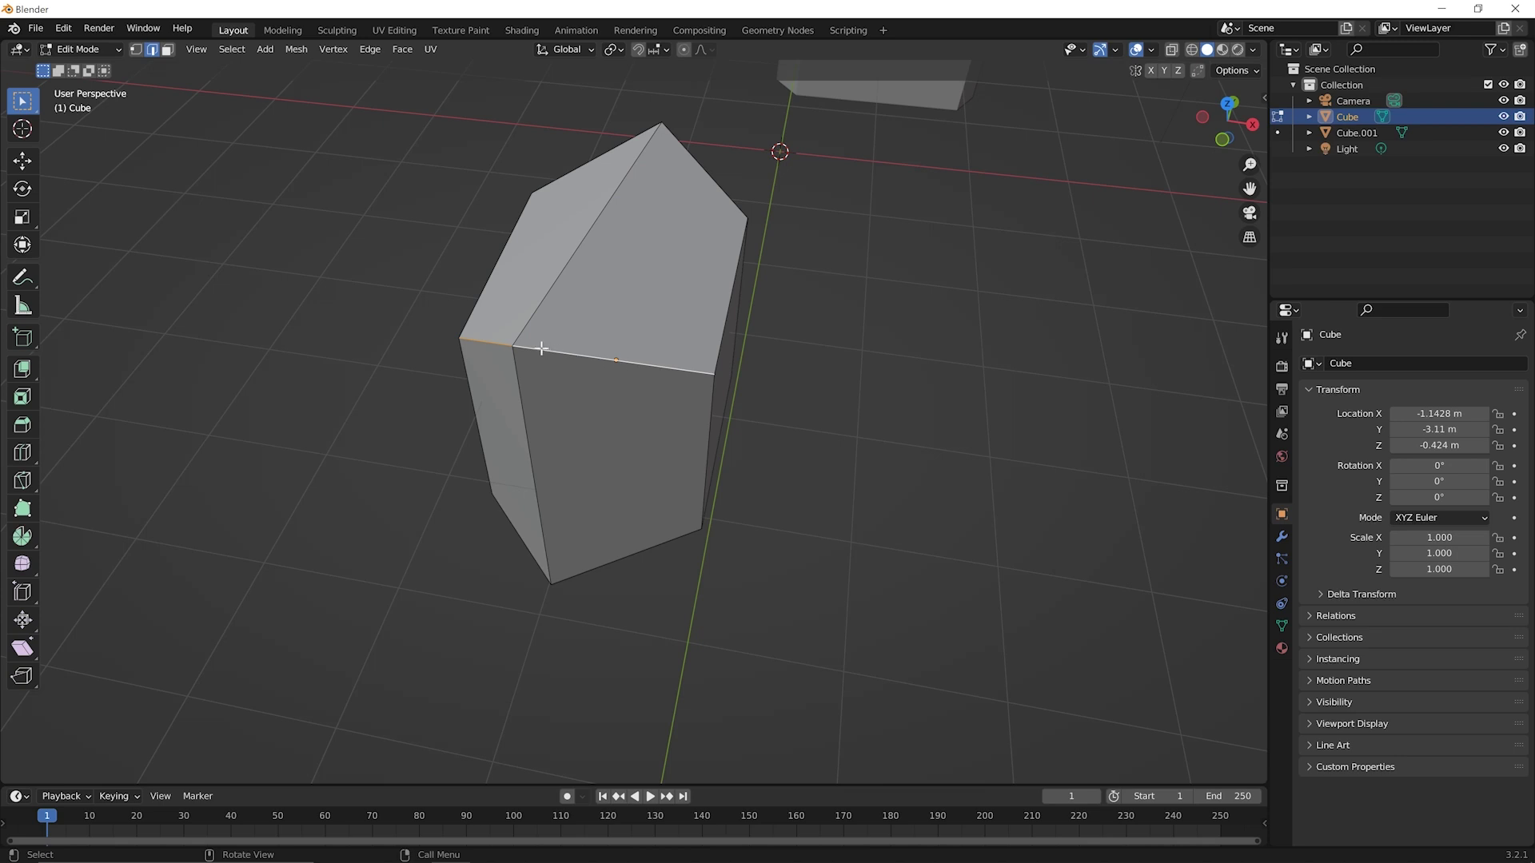
middle_drag(520, 351, 626, 367)
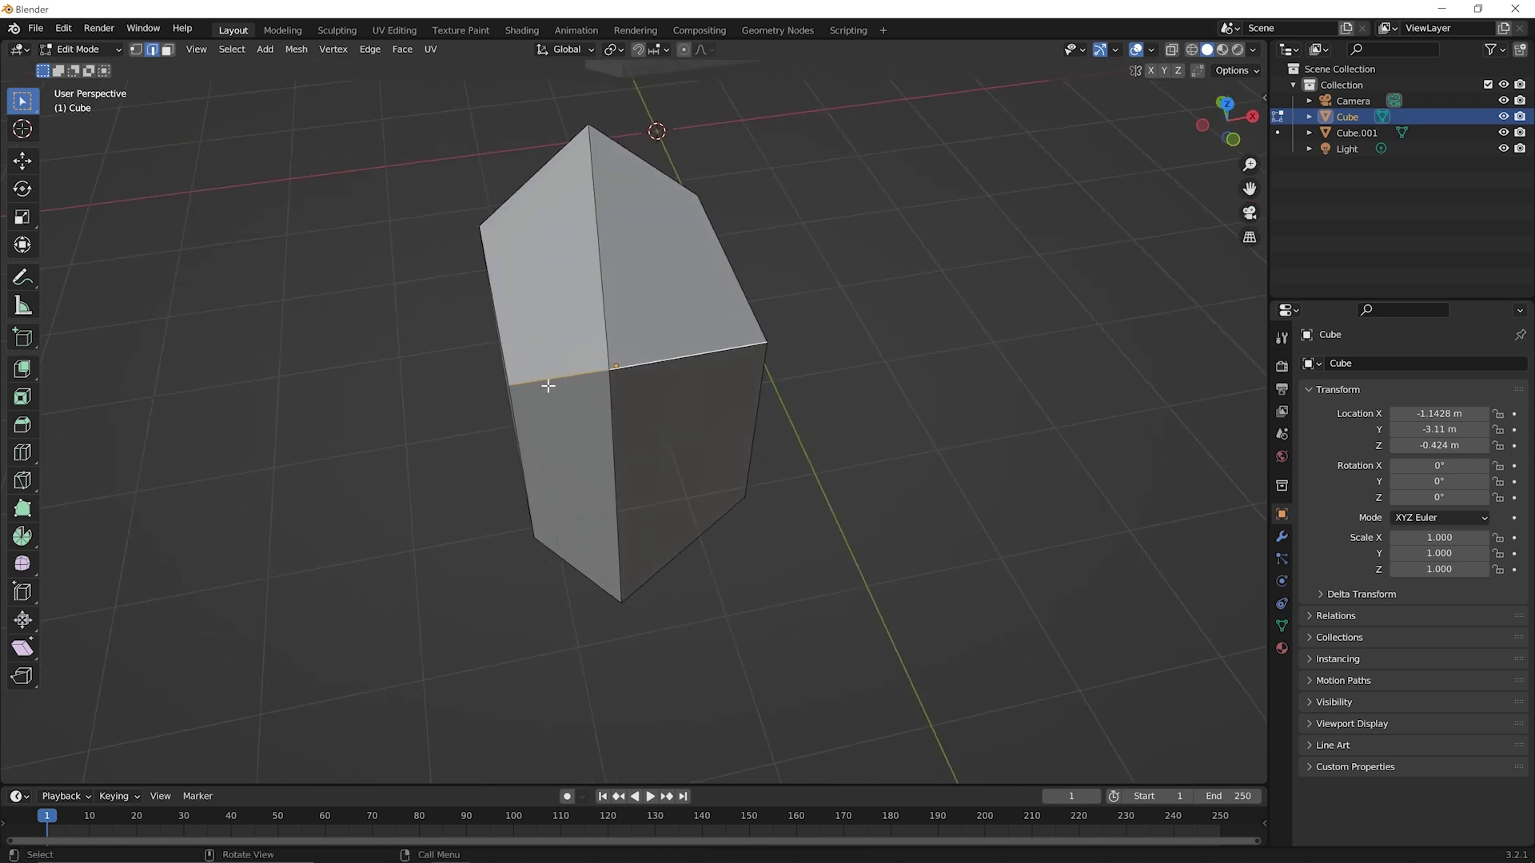
middle_drag(516, 385, 667, 310)
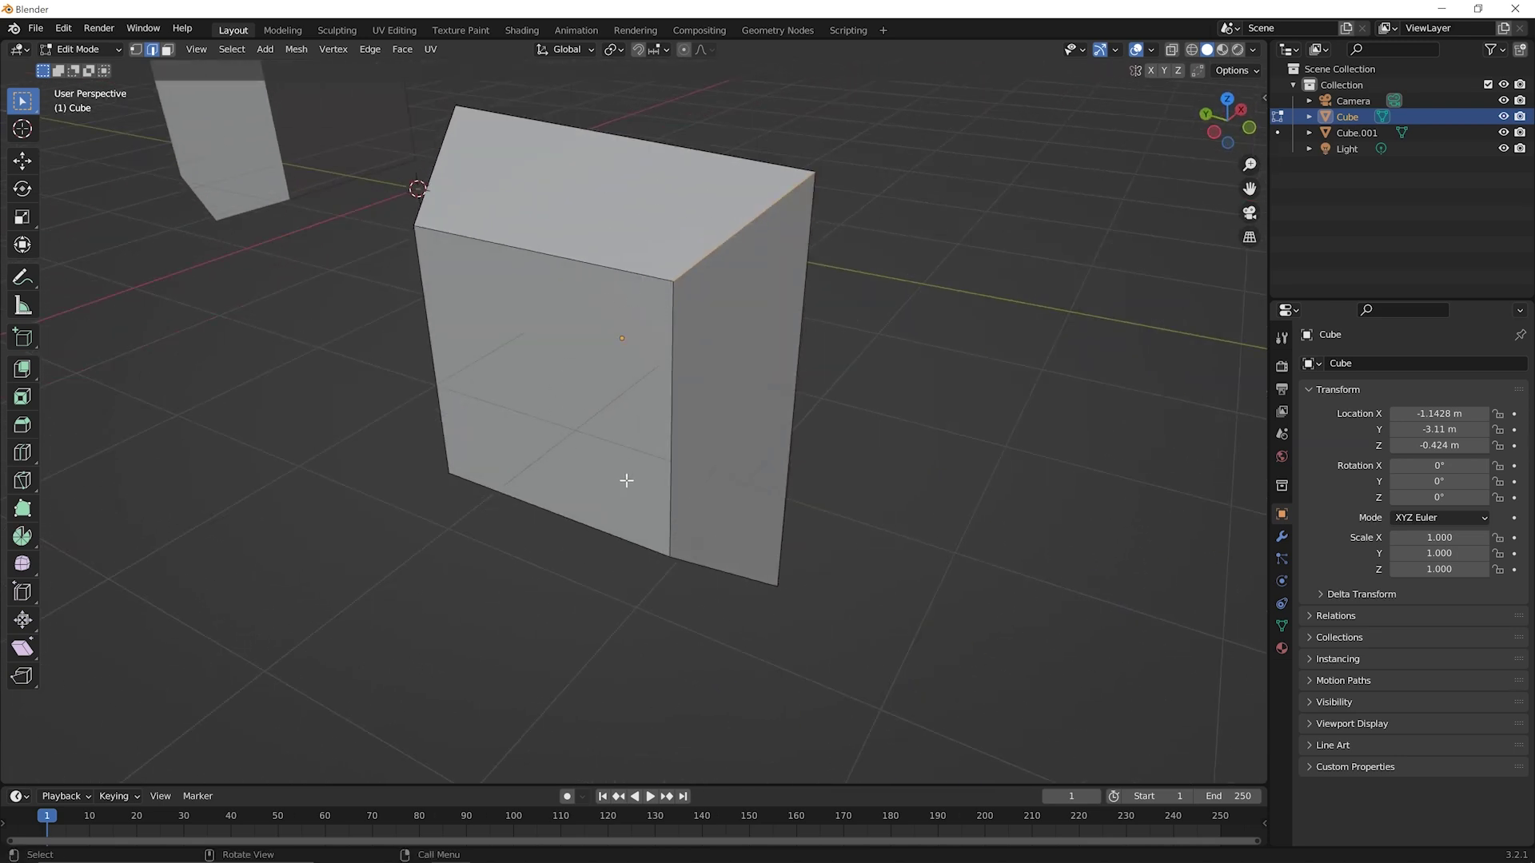
middle_drag(755, 568, 669, 590)
scroll(668, 588, down, 3)
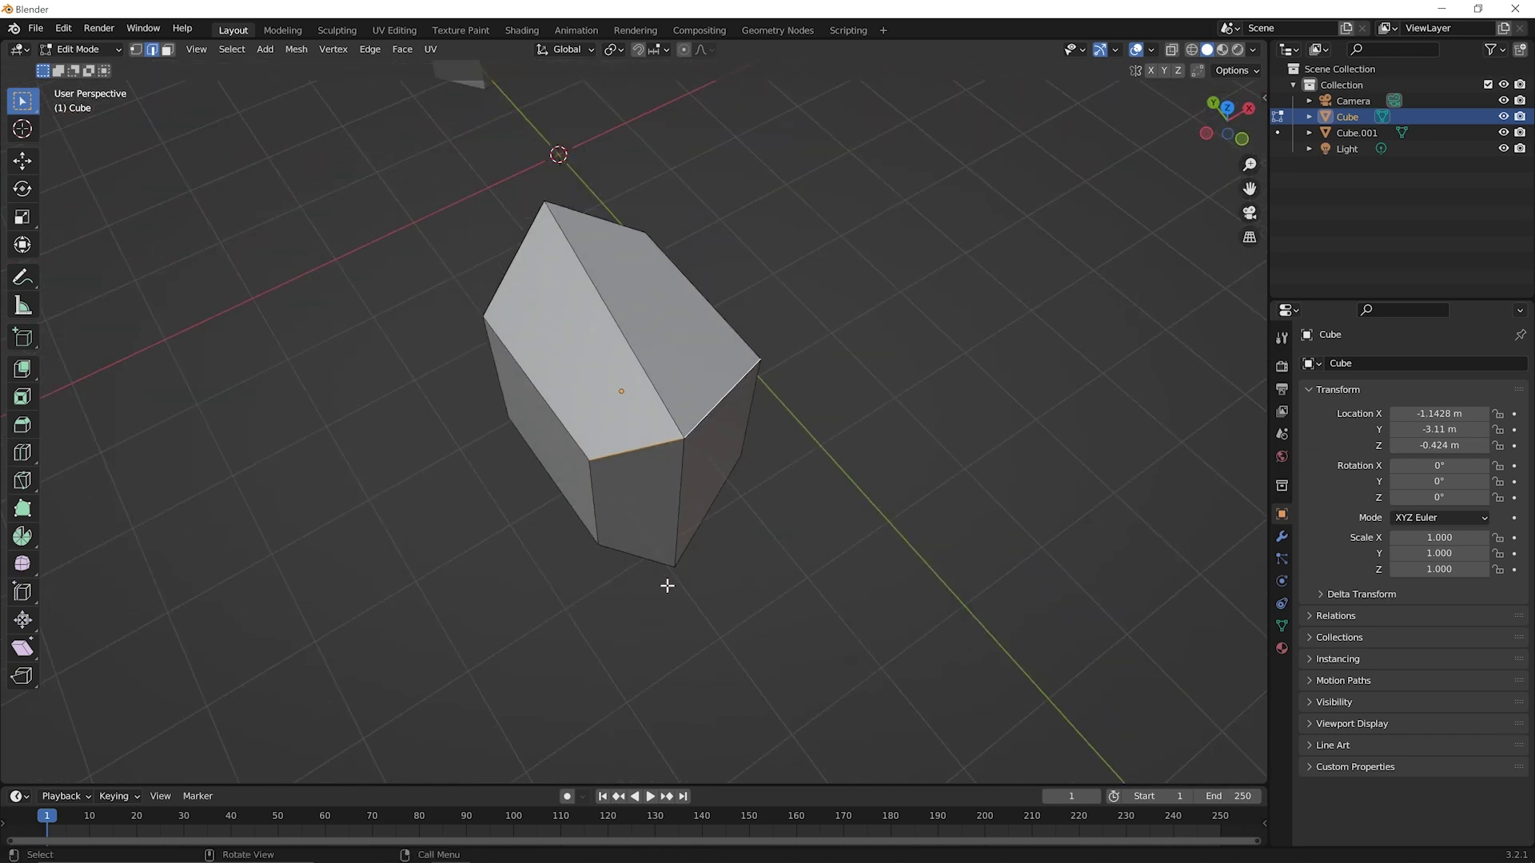
- Try to scale the two selected rim edges by about 1.38
key(s)
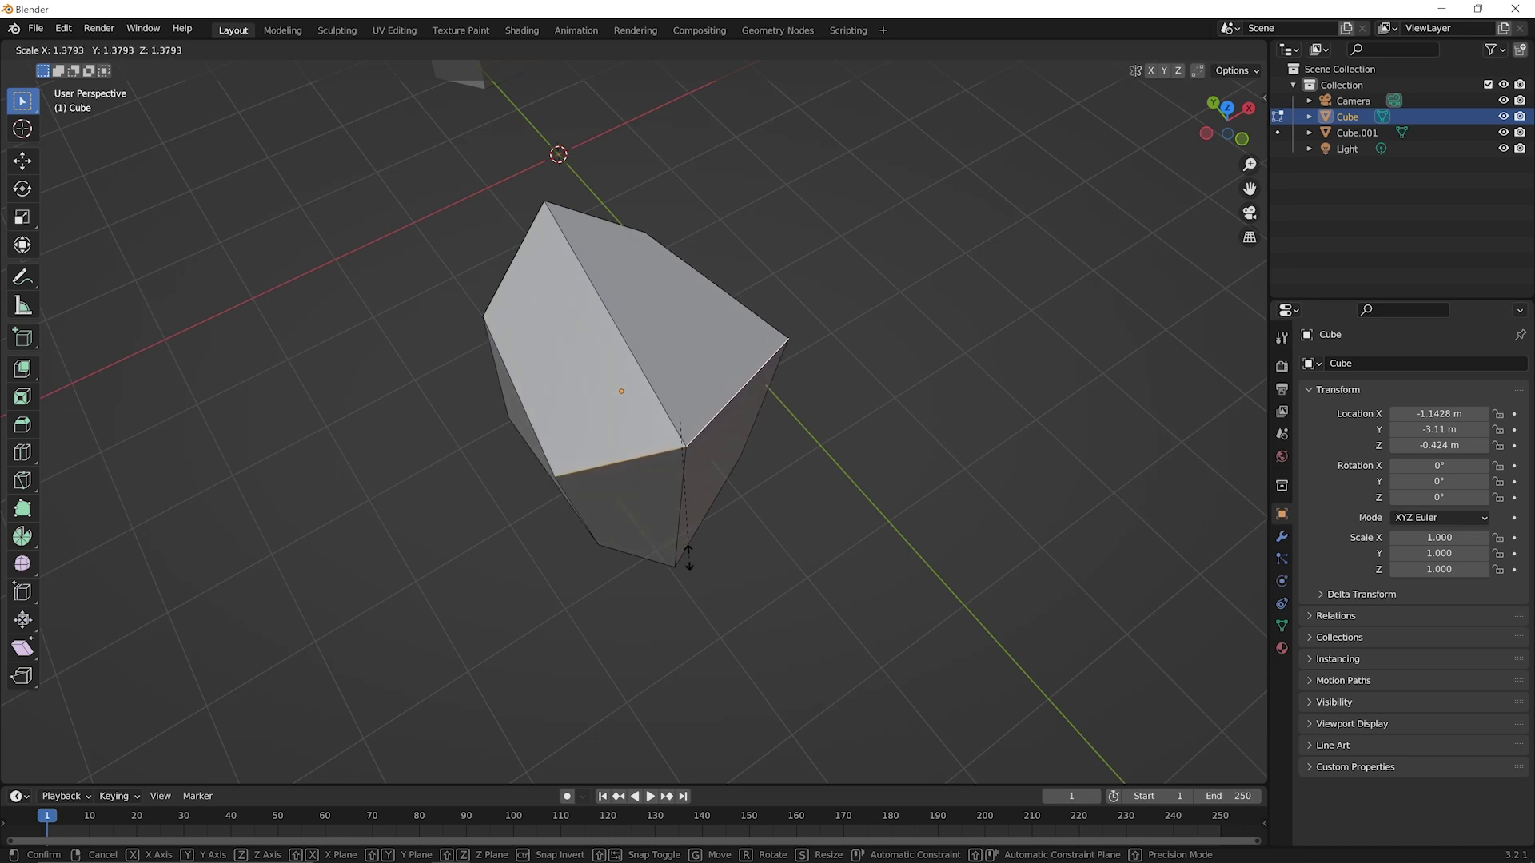
click(691, 551)
middle_drag(692, 552, 656, 482)
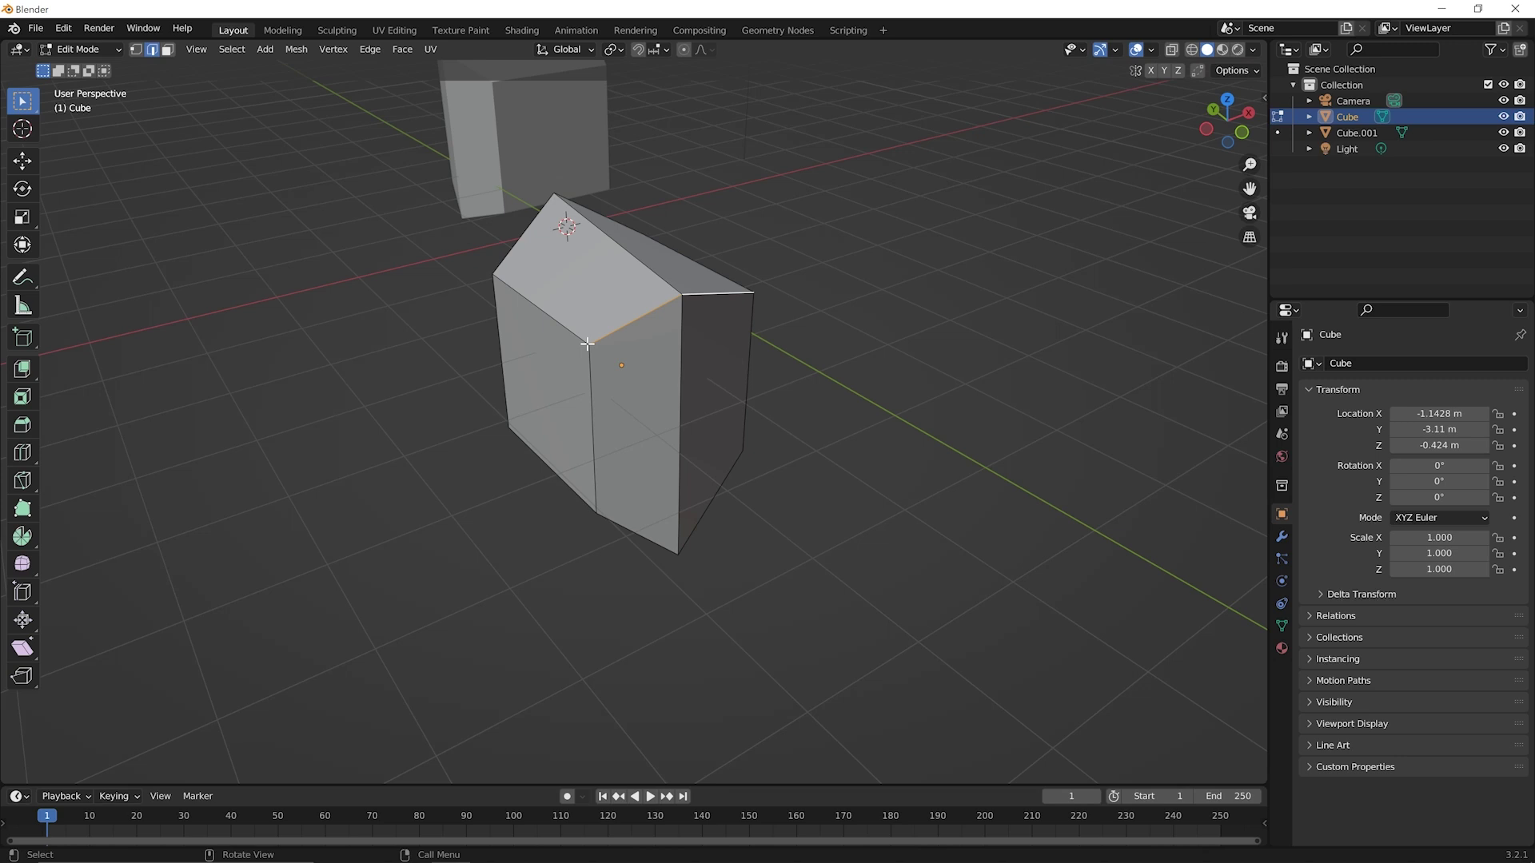
- Add the remaining four upper rim edges to the selection and rotate the complete top outline of the first cube
middle_drag(657, 386, 773, 336)
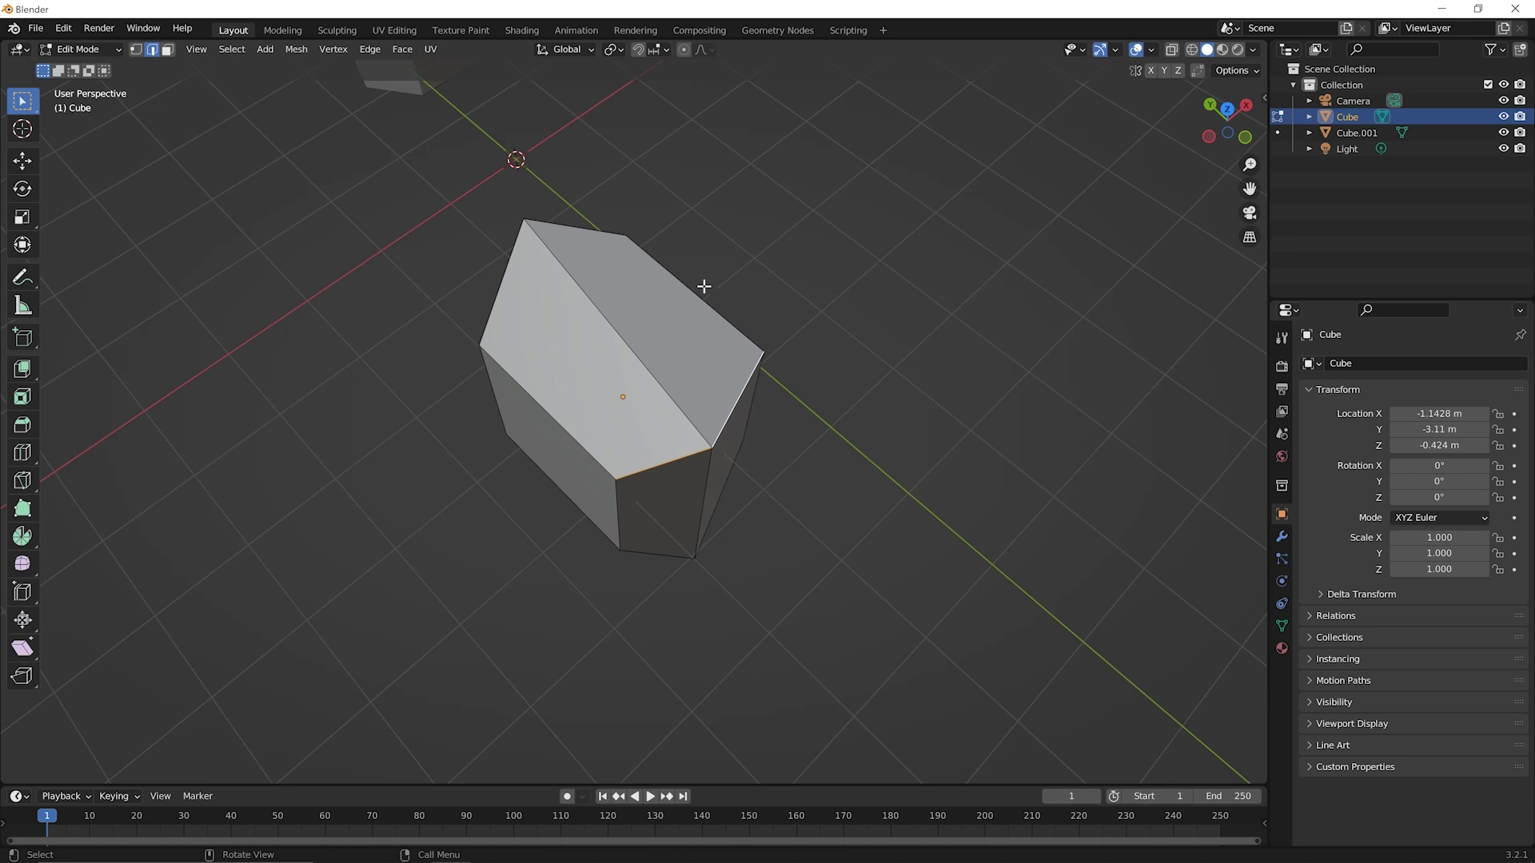
shift+click(587, 451)
shift+click(499, 283)
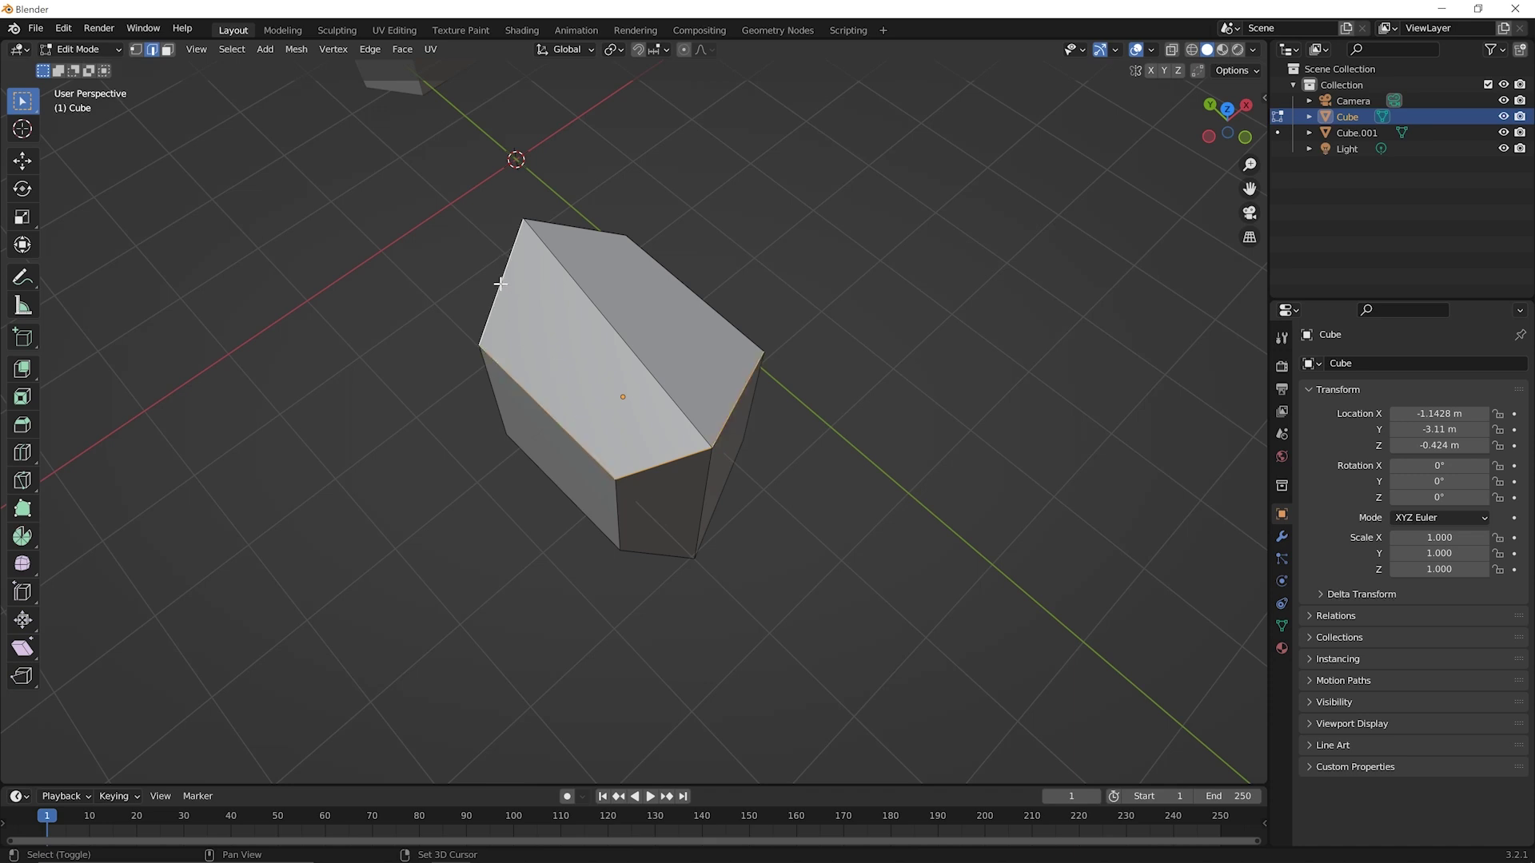
shift+click(563, 233)
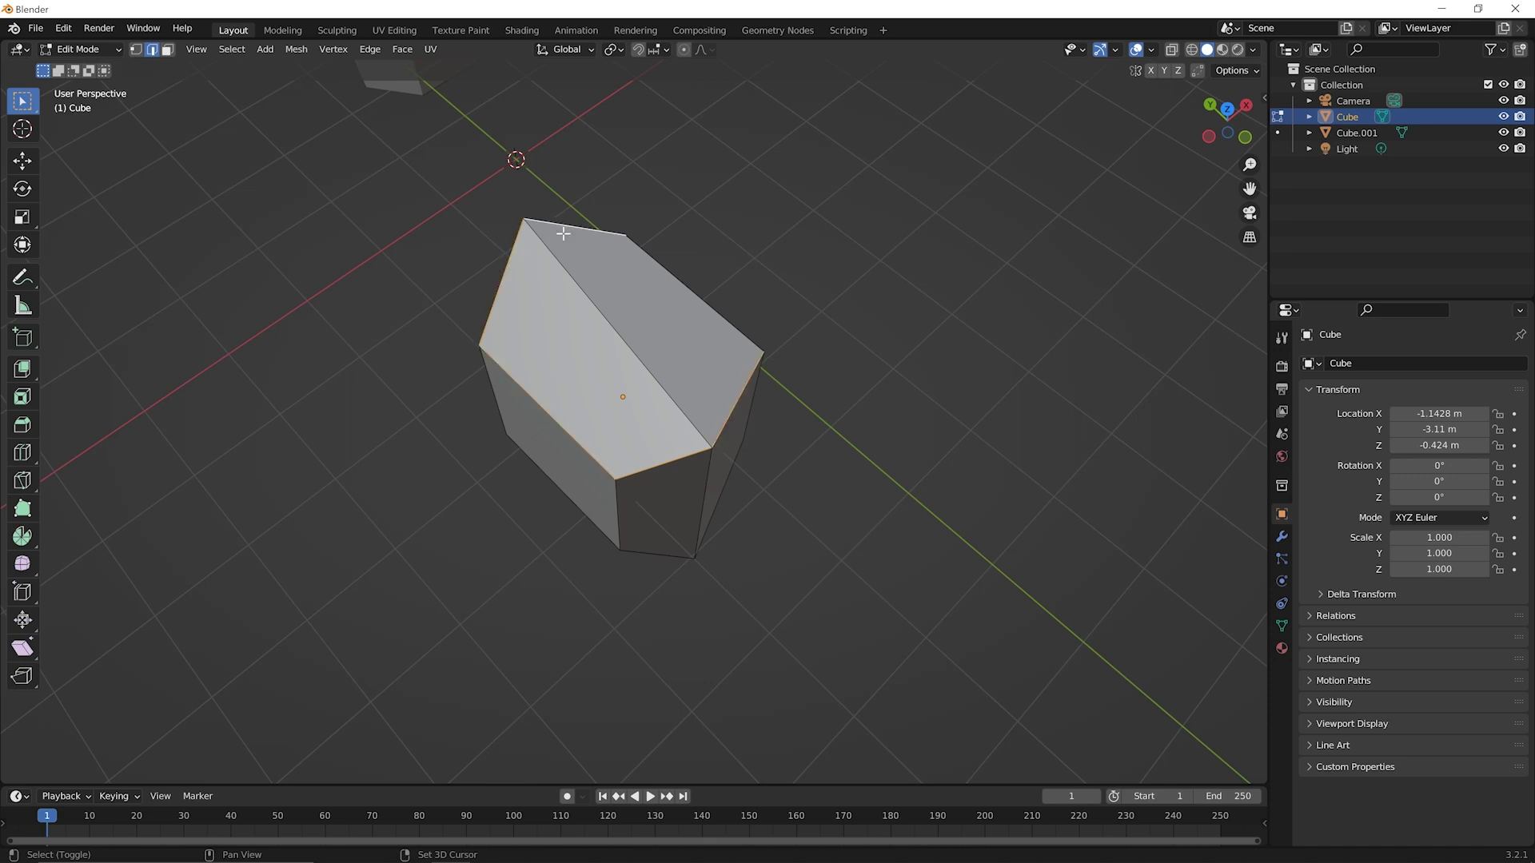
shift+click(692, 294)
middle_drag(794, 343, 826, 291)
key(r)
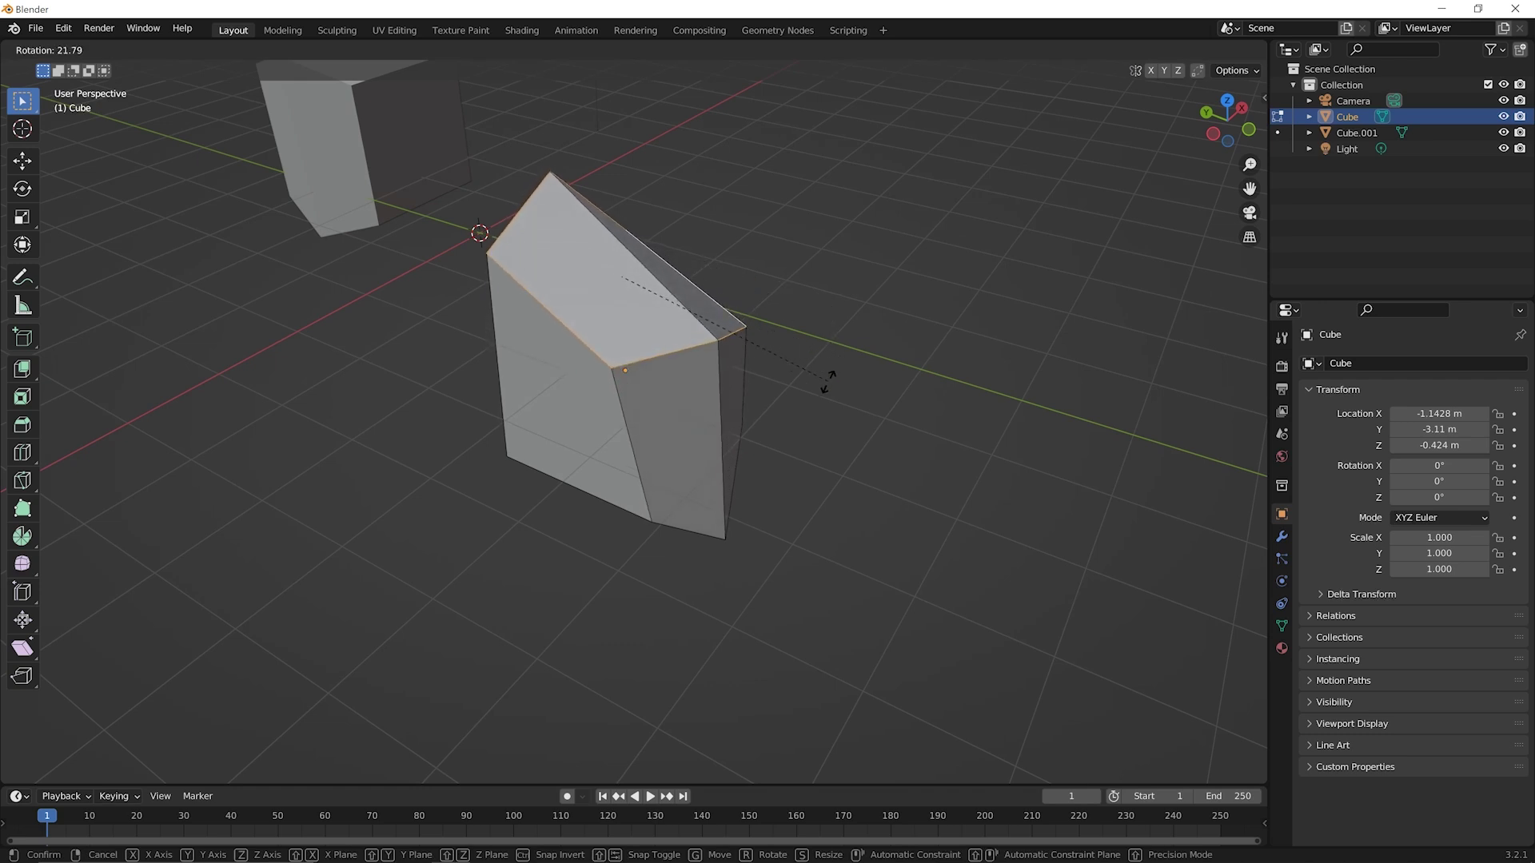
click(827, 416)
middle_drag(842, 429, 675, 519)
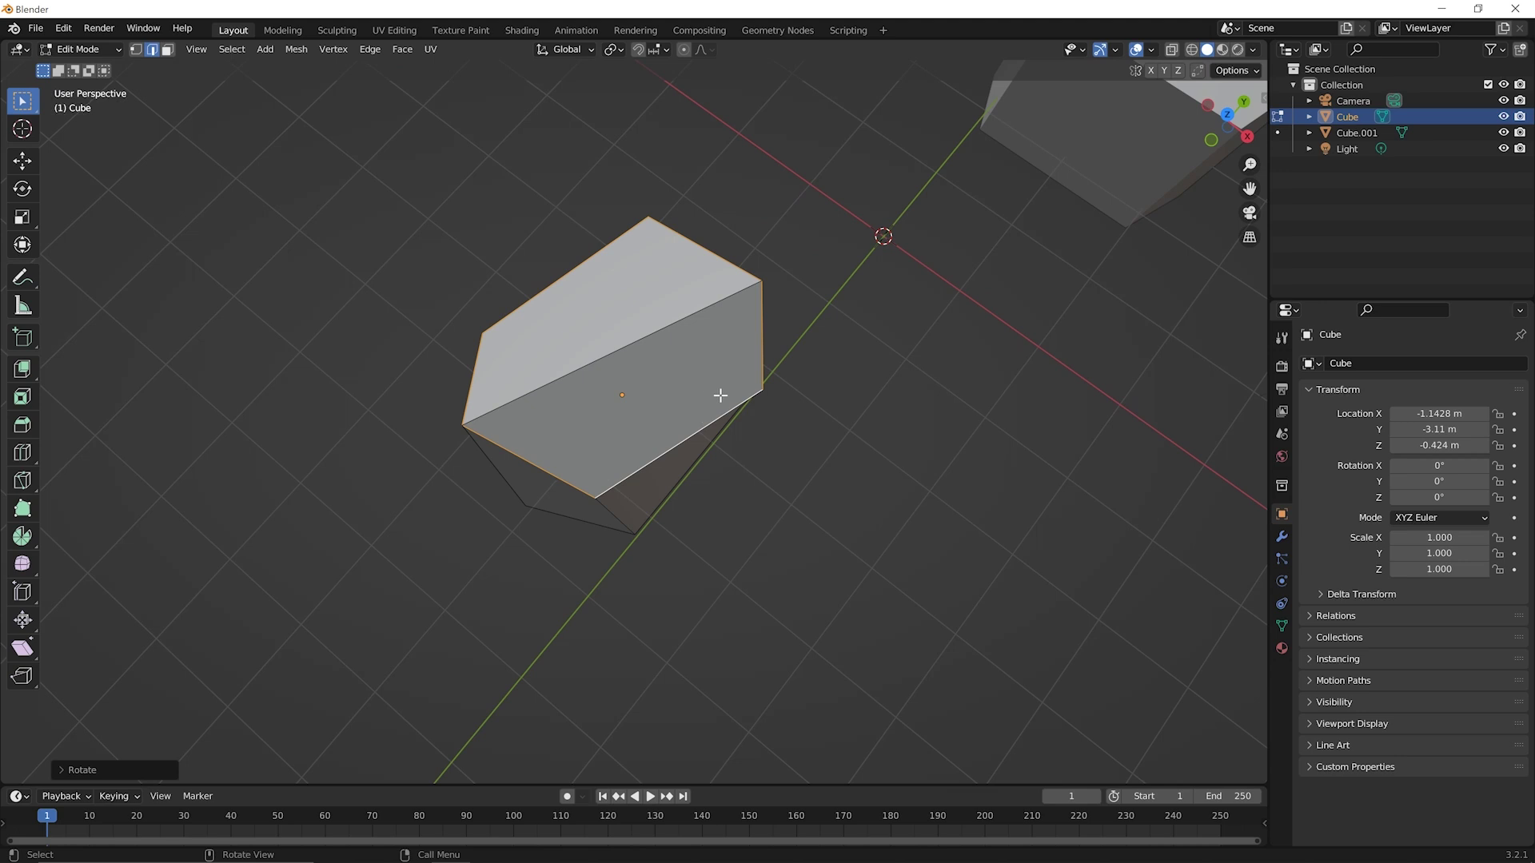
middle_drag(720, 395, 884, 621)
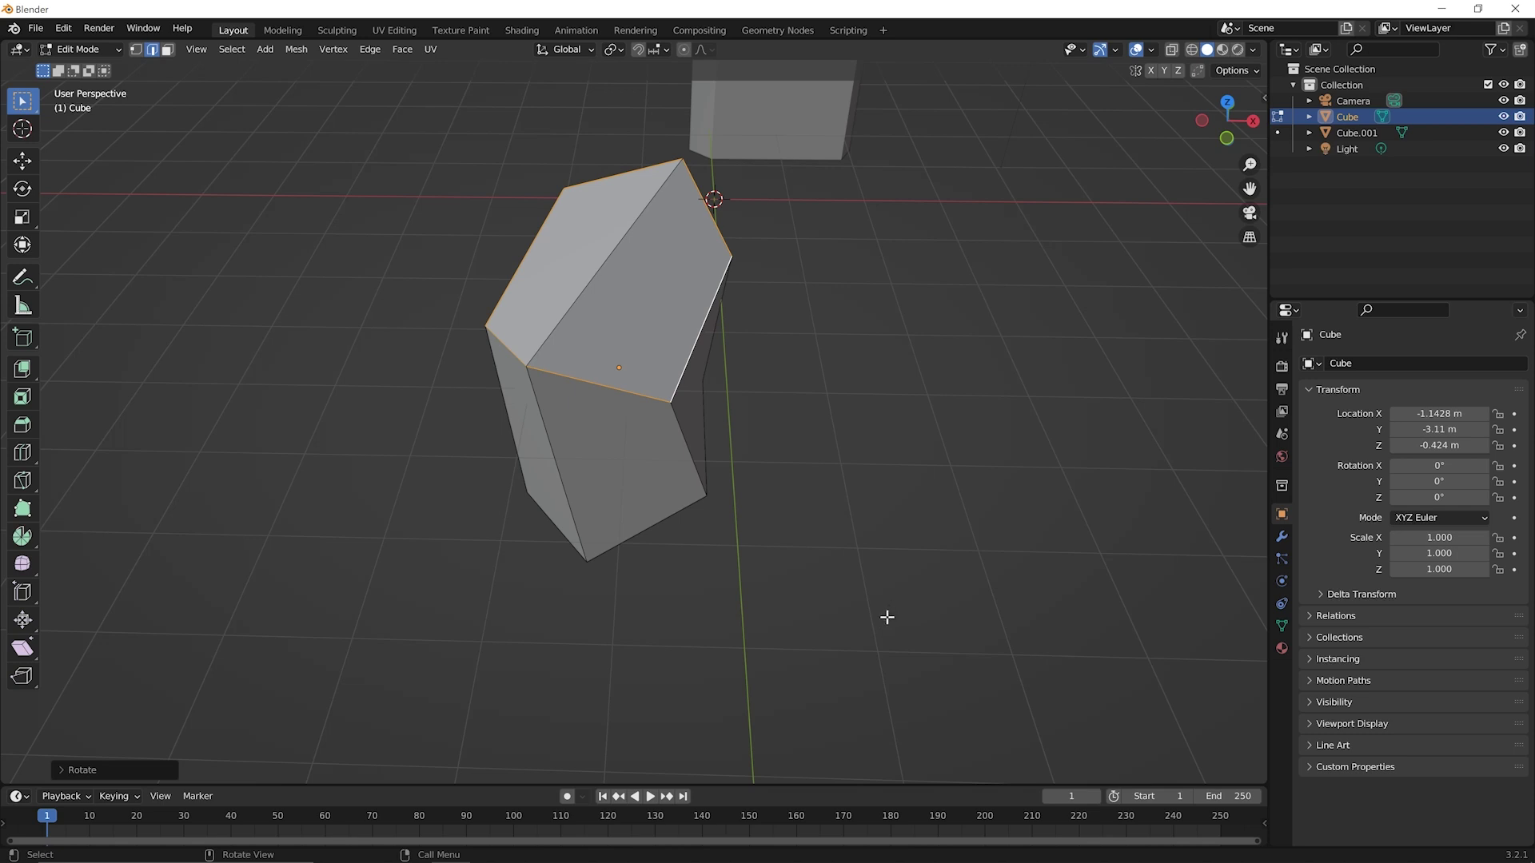
scroll(897, 603, up, 1)
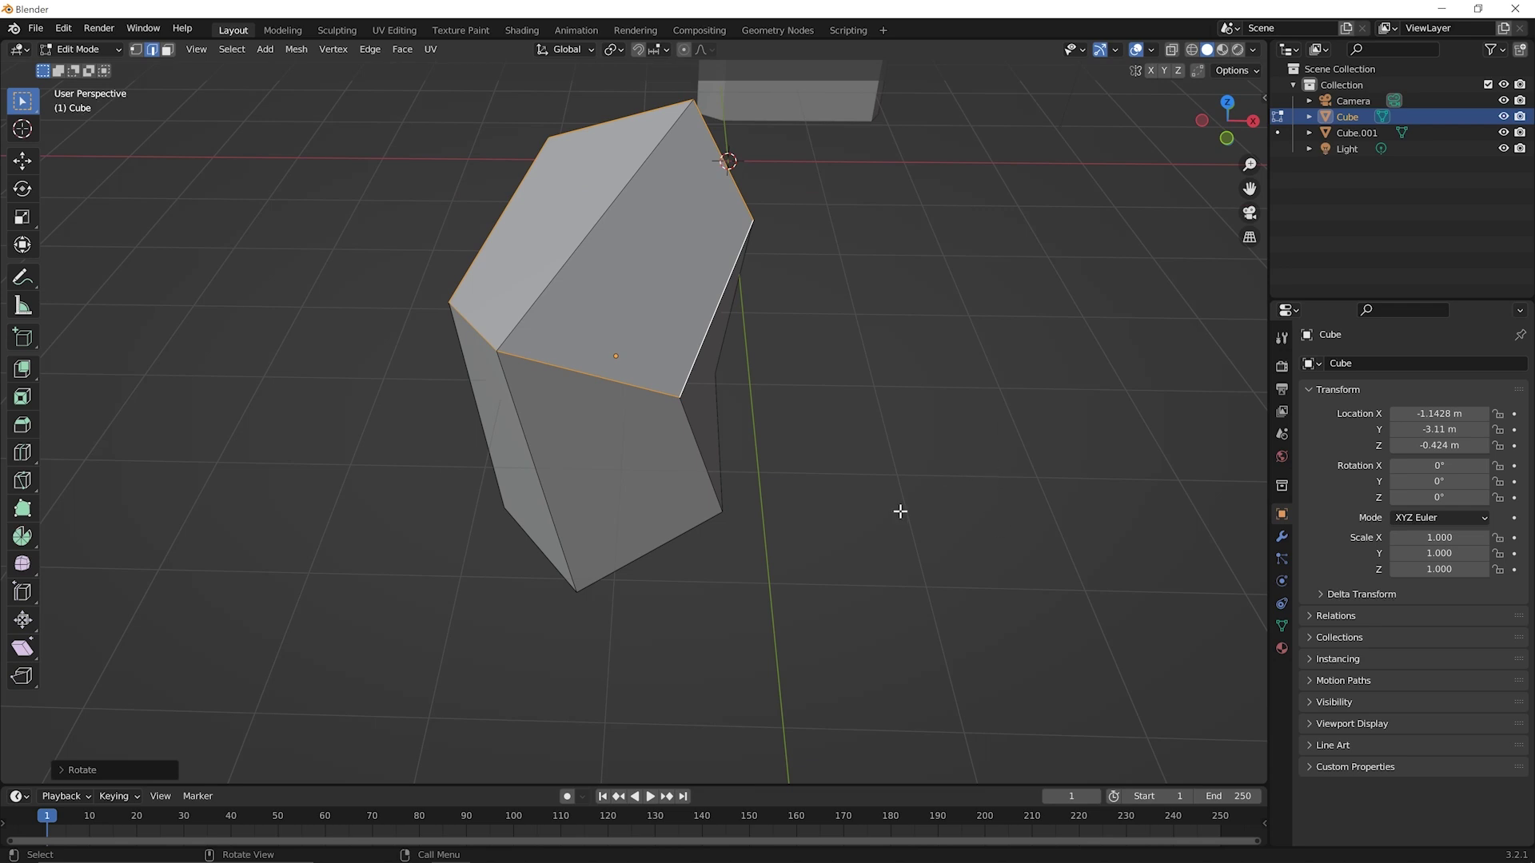
- Leave Edit Mode on the first cube, select the subdivided second cube and enter Edit Mode on it
key(Tab)
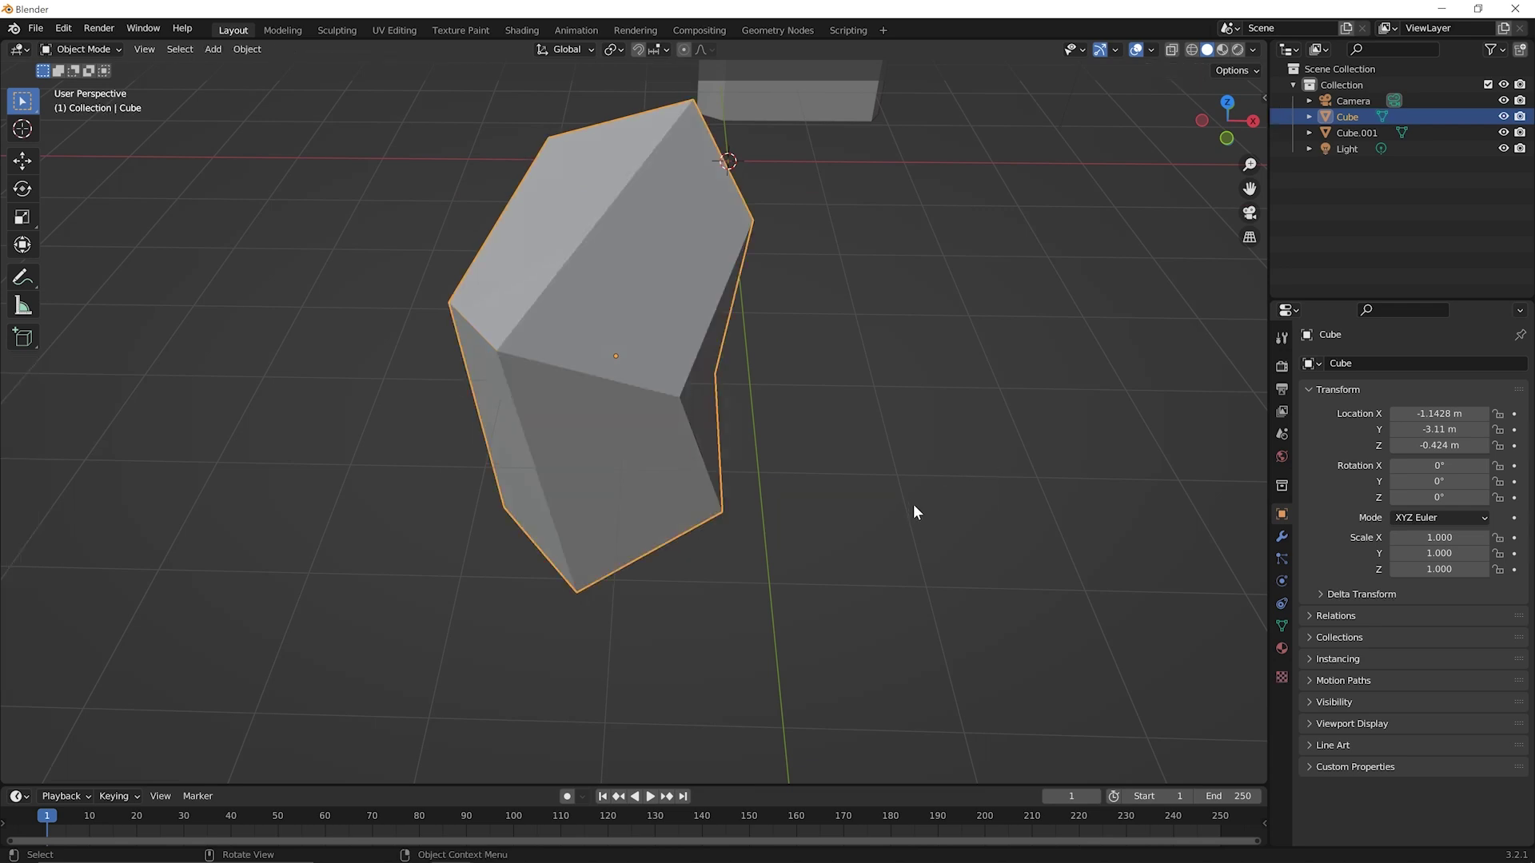
scroll(913, 504, down, 2)
shift+middle_drag(906, 346, 921, 457)
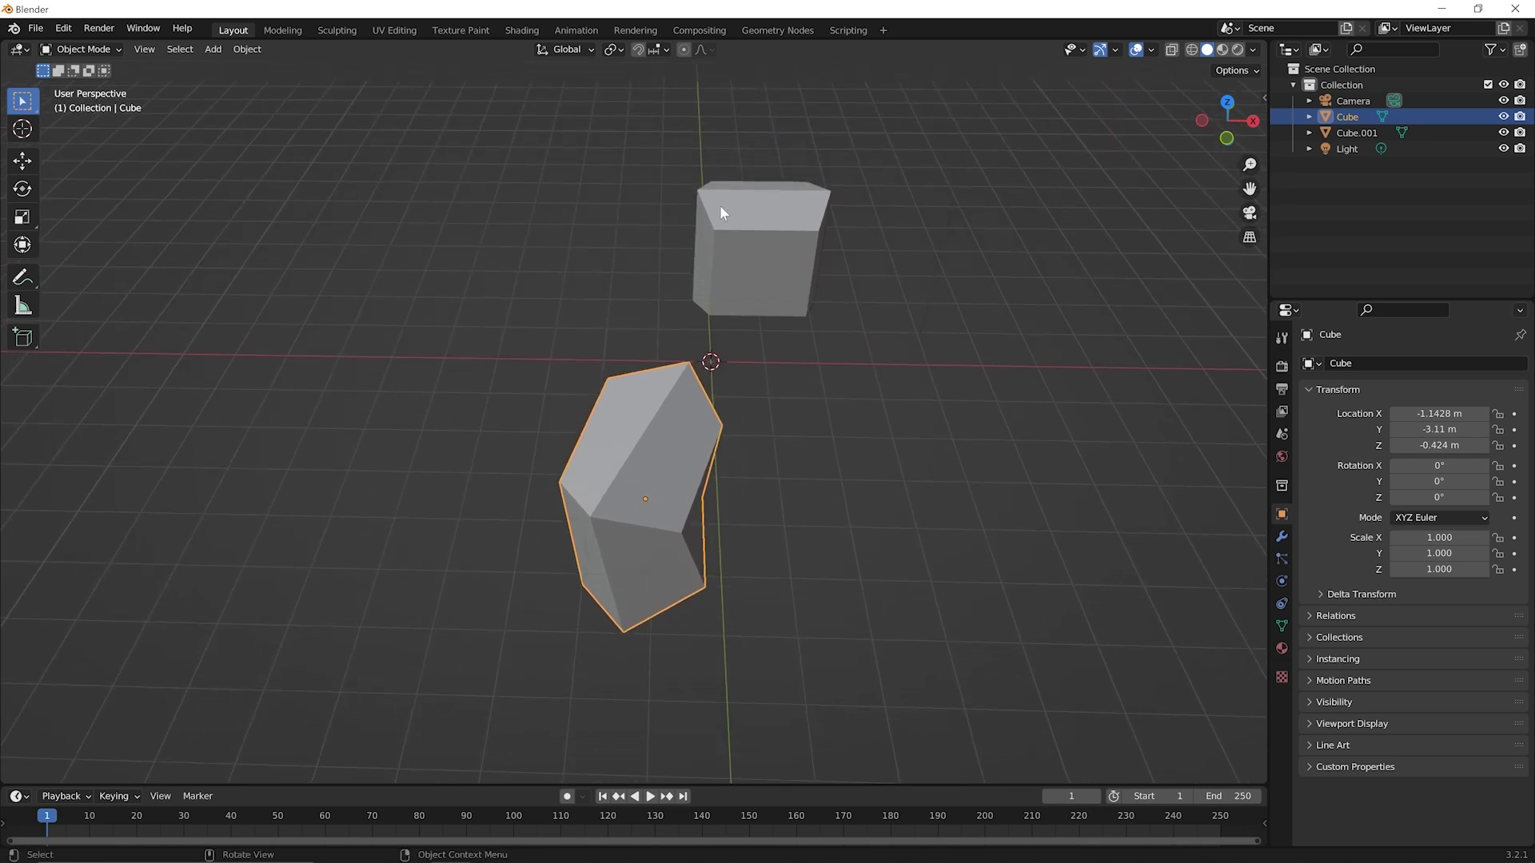
click(769, 209)
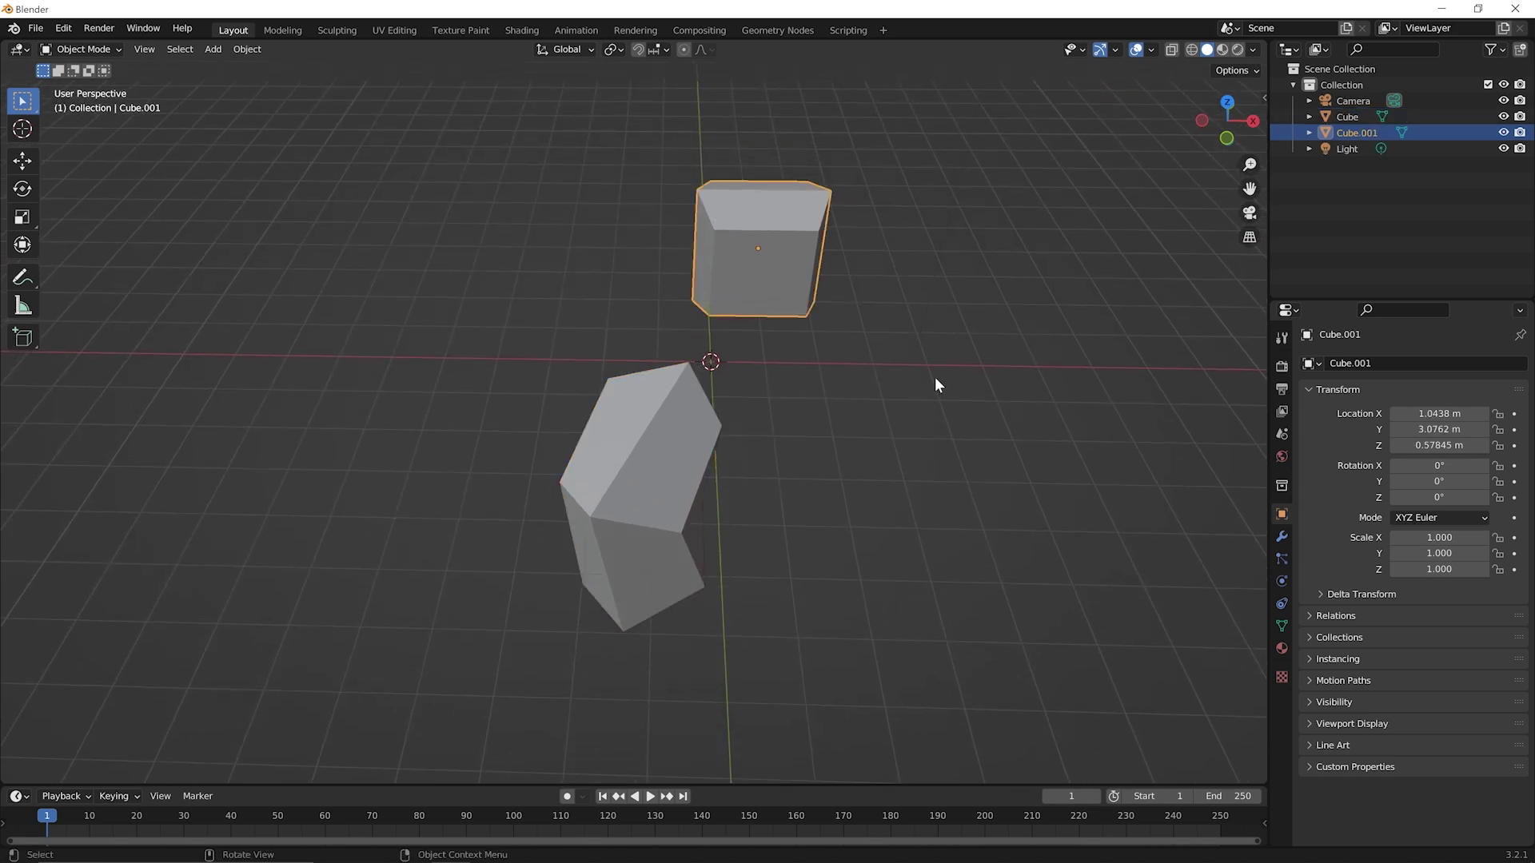
key(Tab)
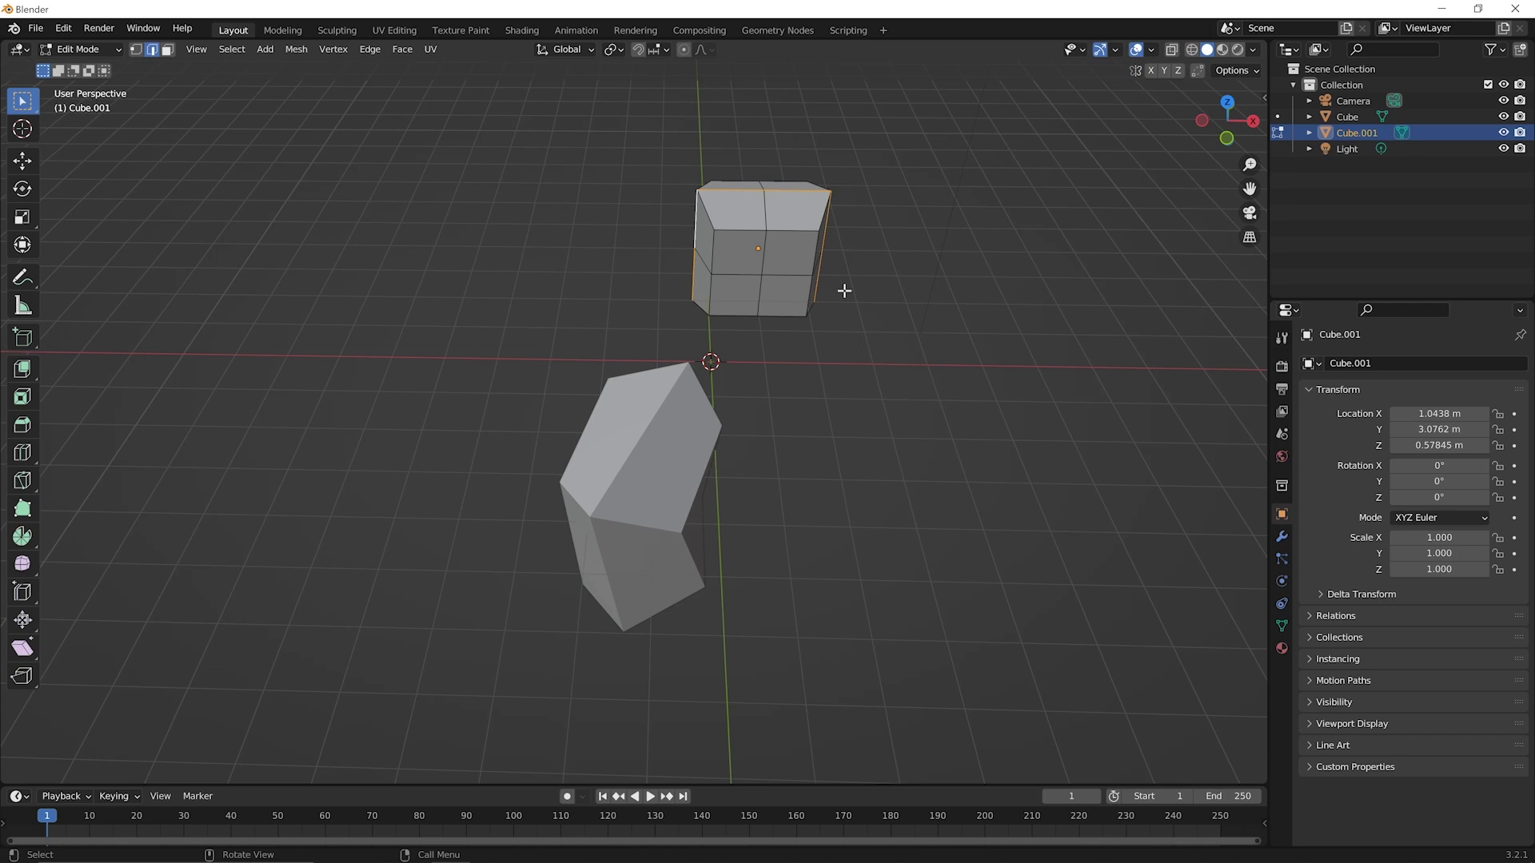
- Select the subdivided cube's middle edge loop that crosses its top perpendicular to the enlarged ridge
scroll(812, 196, up, 3)
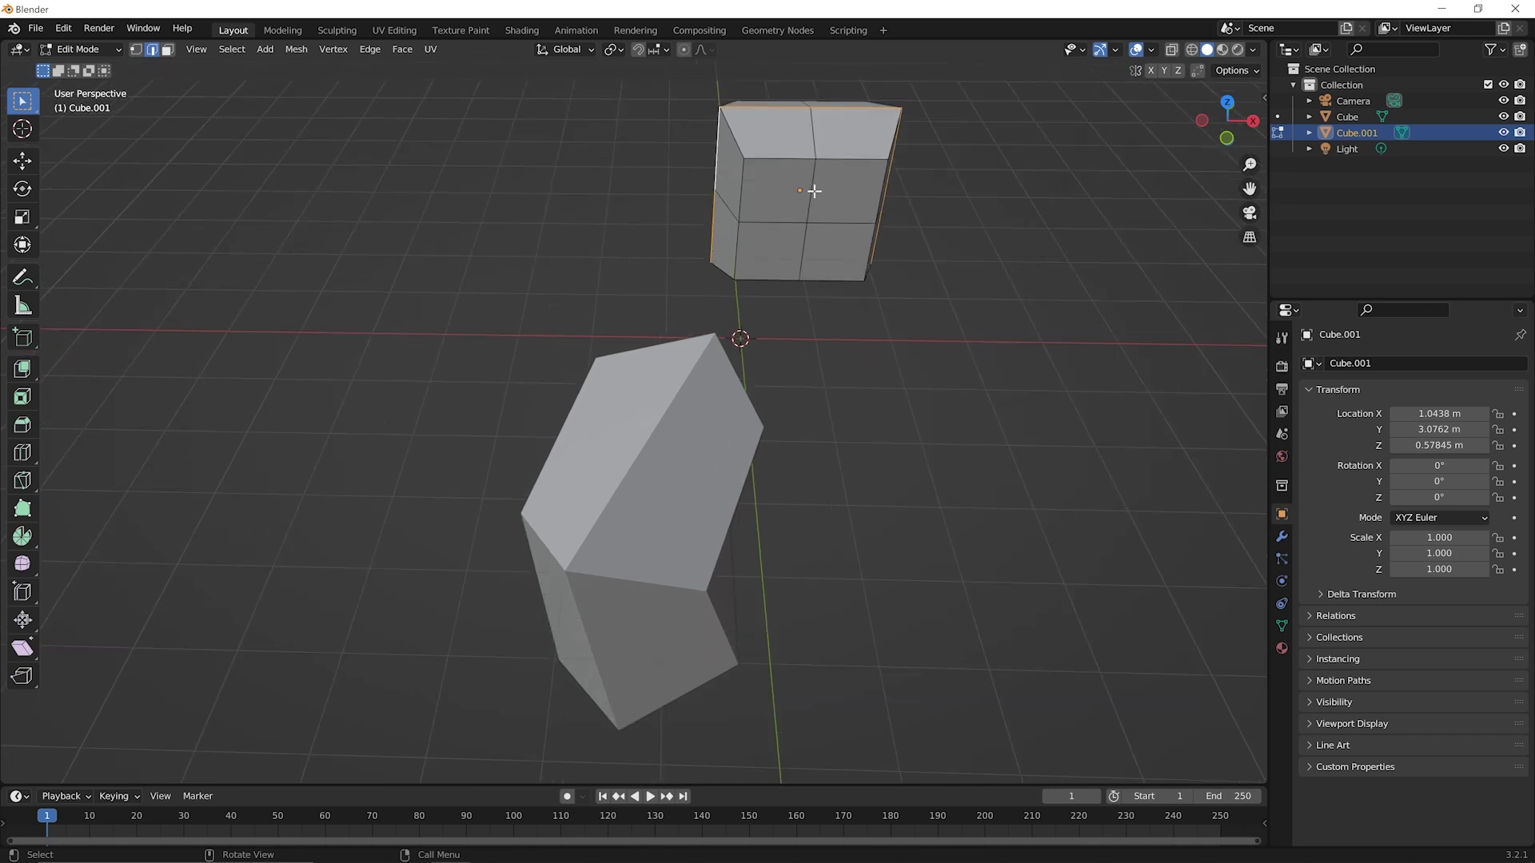
middle_drag(848, 172, 647, 494)
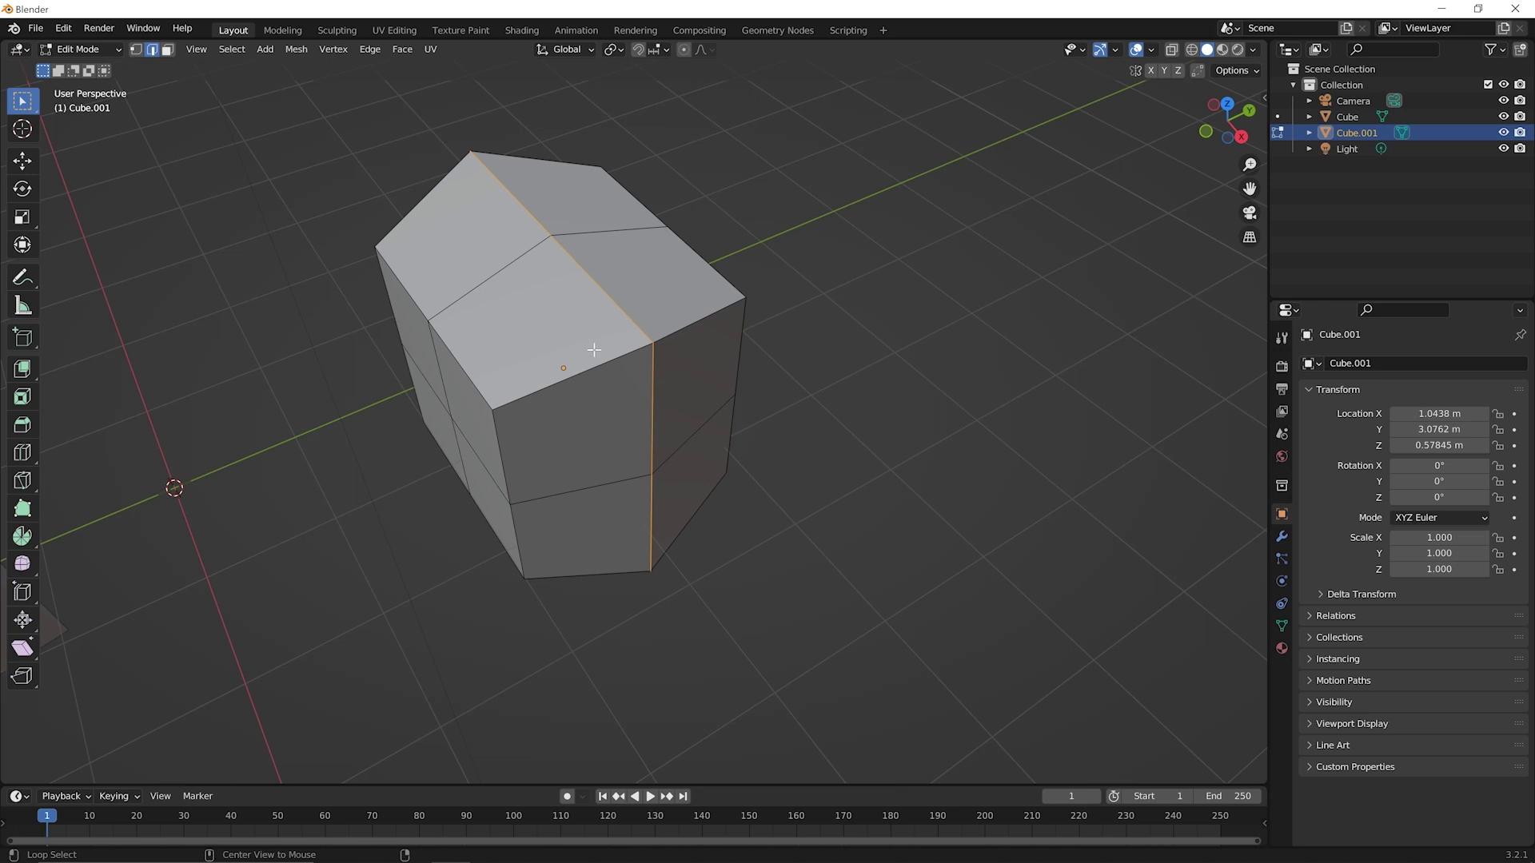
alt+click(499, 272)
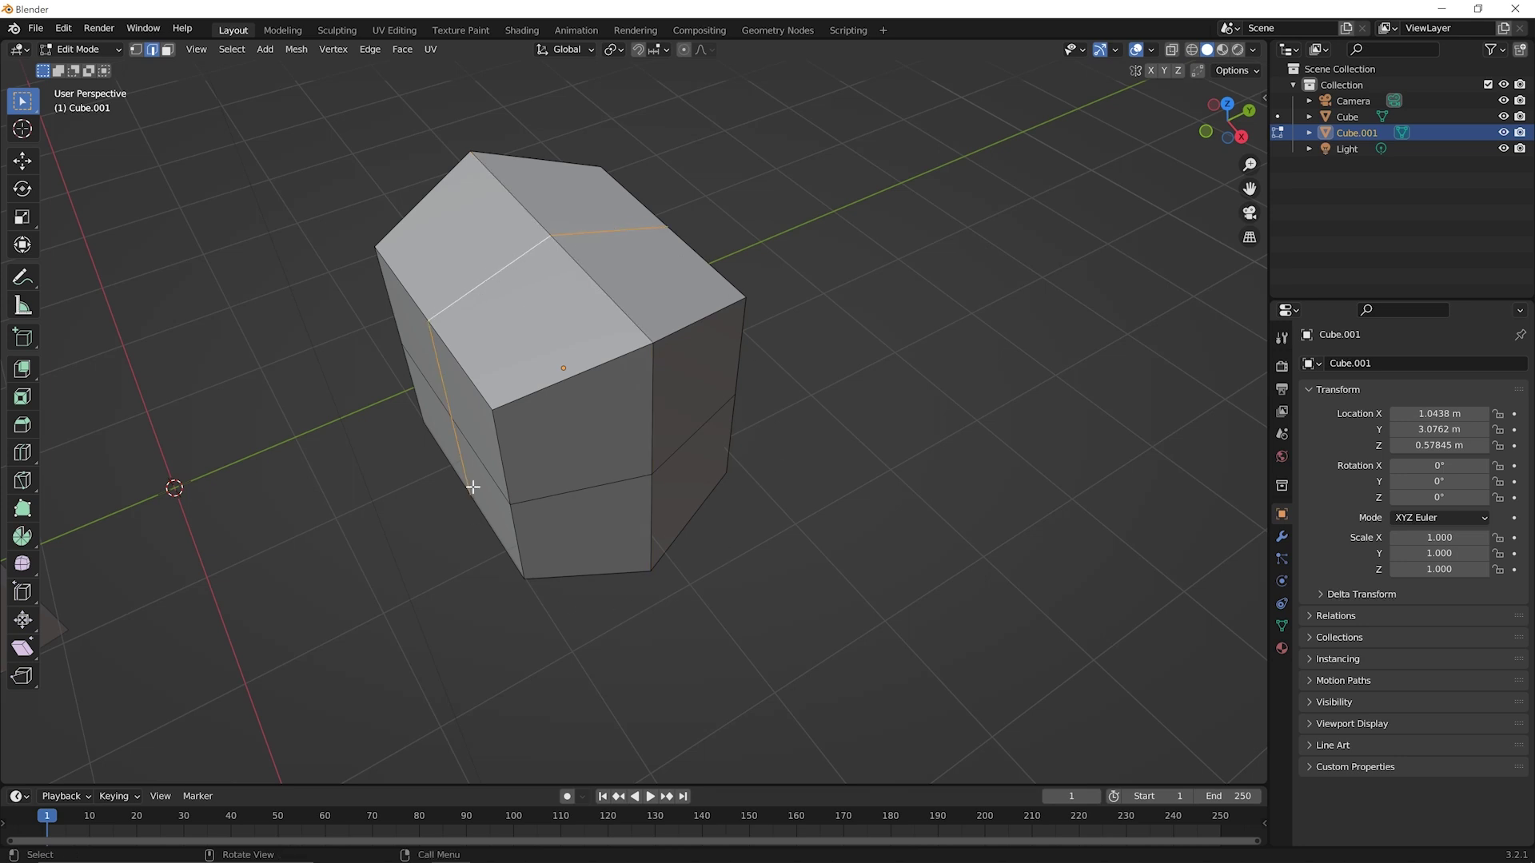
- Scale the selected edge loop to about 0.83 and the horizontal loop around the cube's mid-height to about 0.9
key(s)
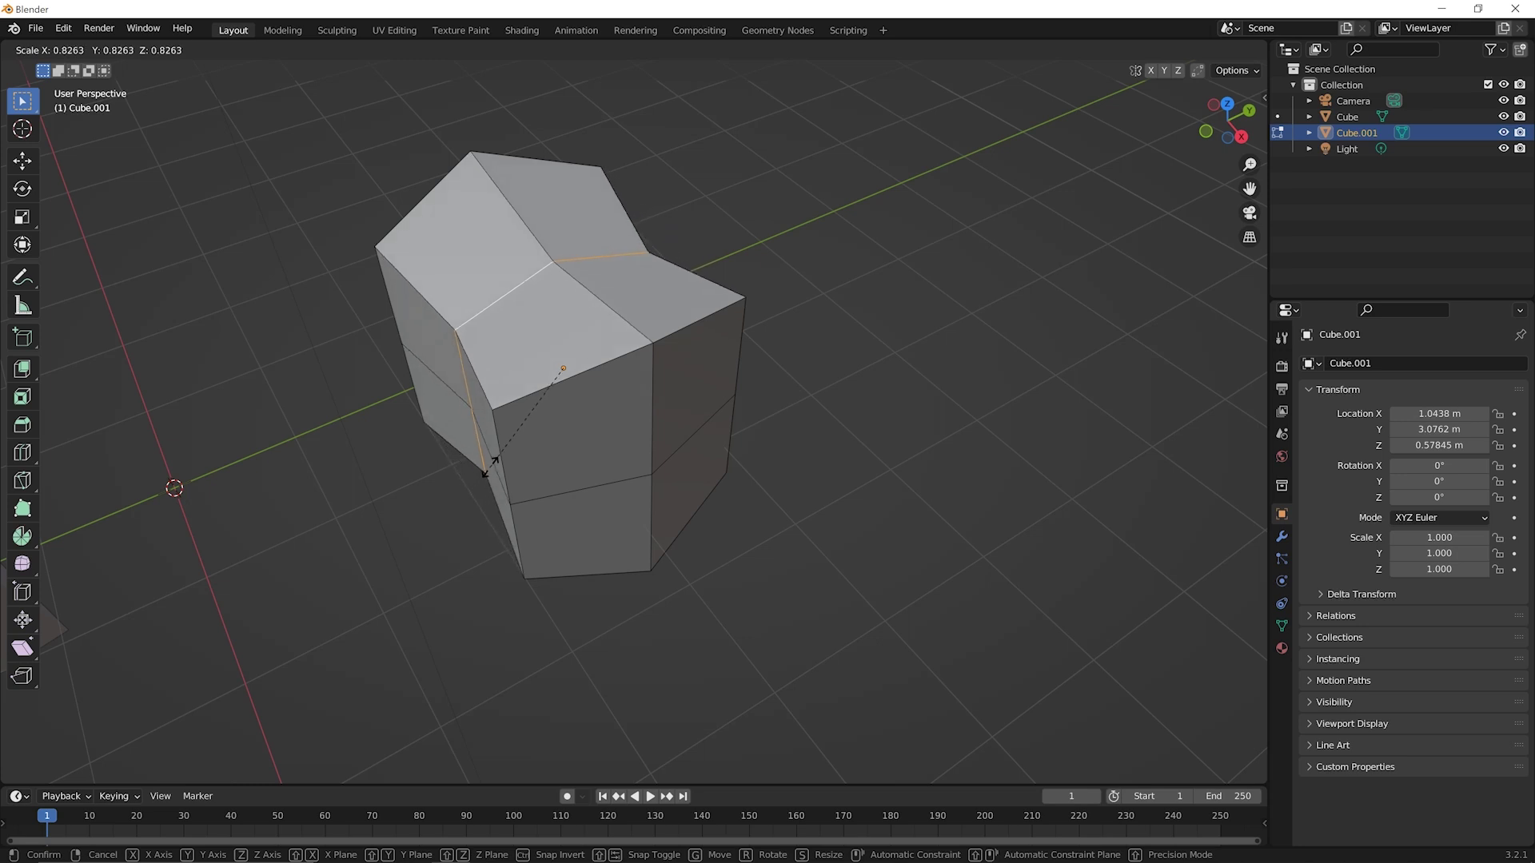
click(489, 466)
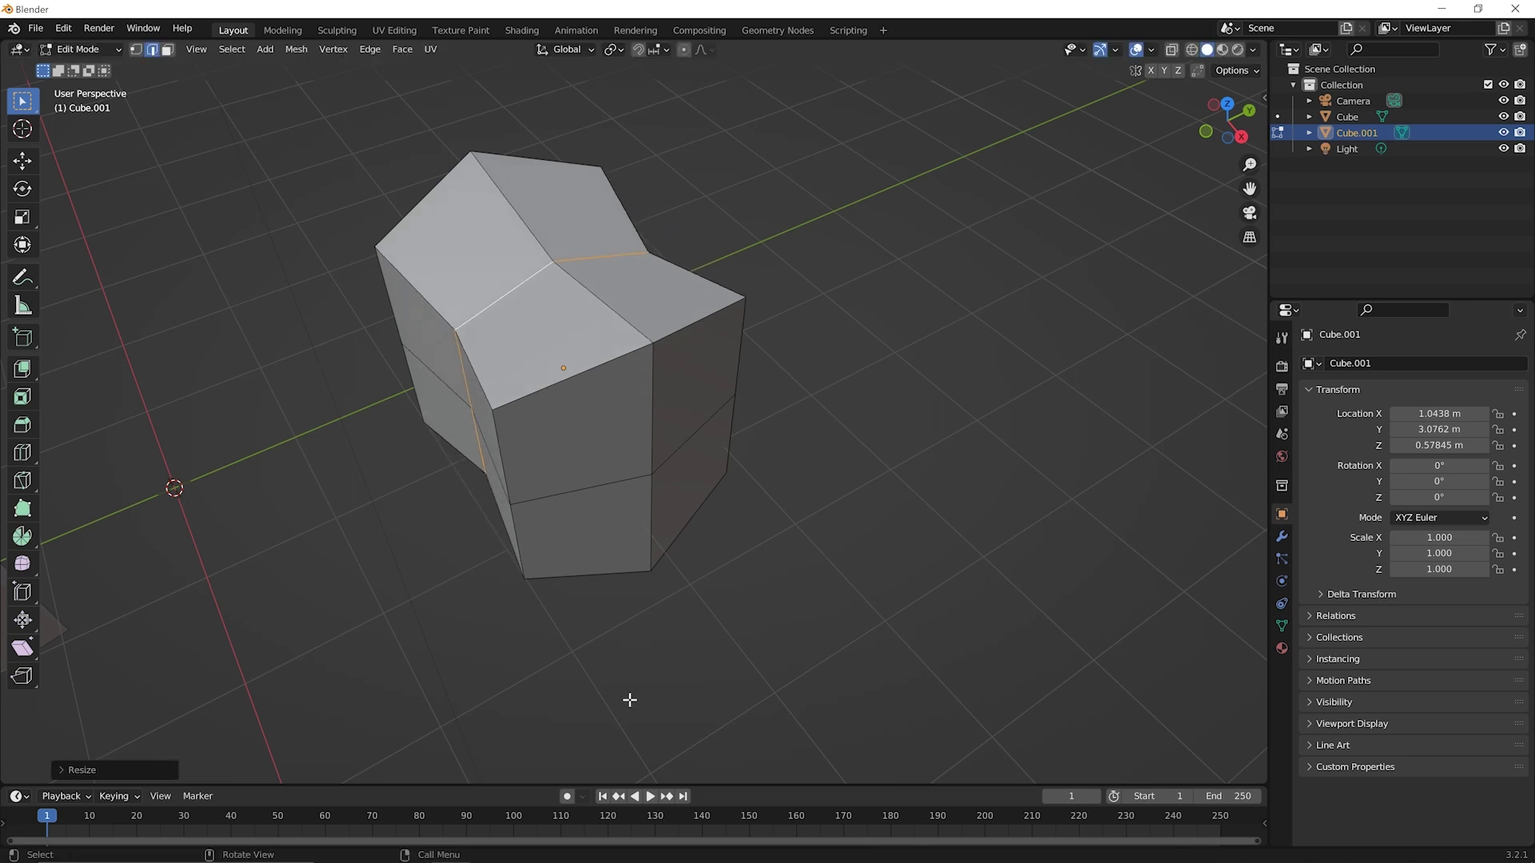
alt+click(574, 492)
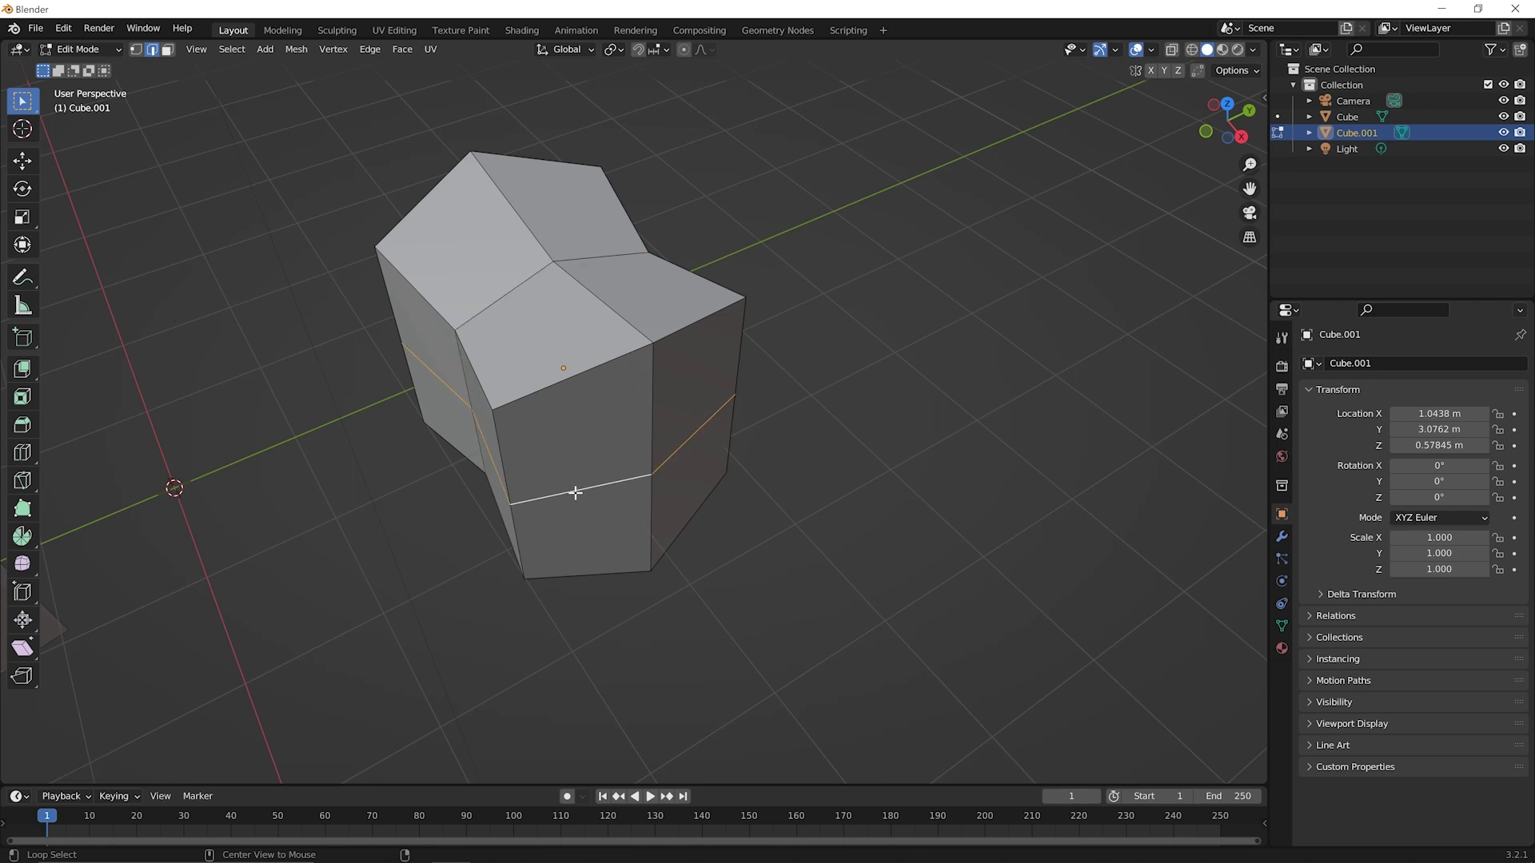
key(s)
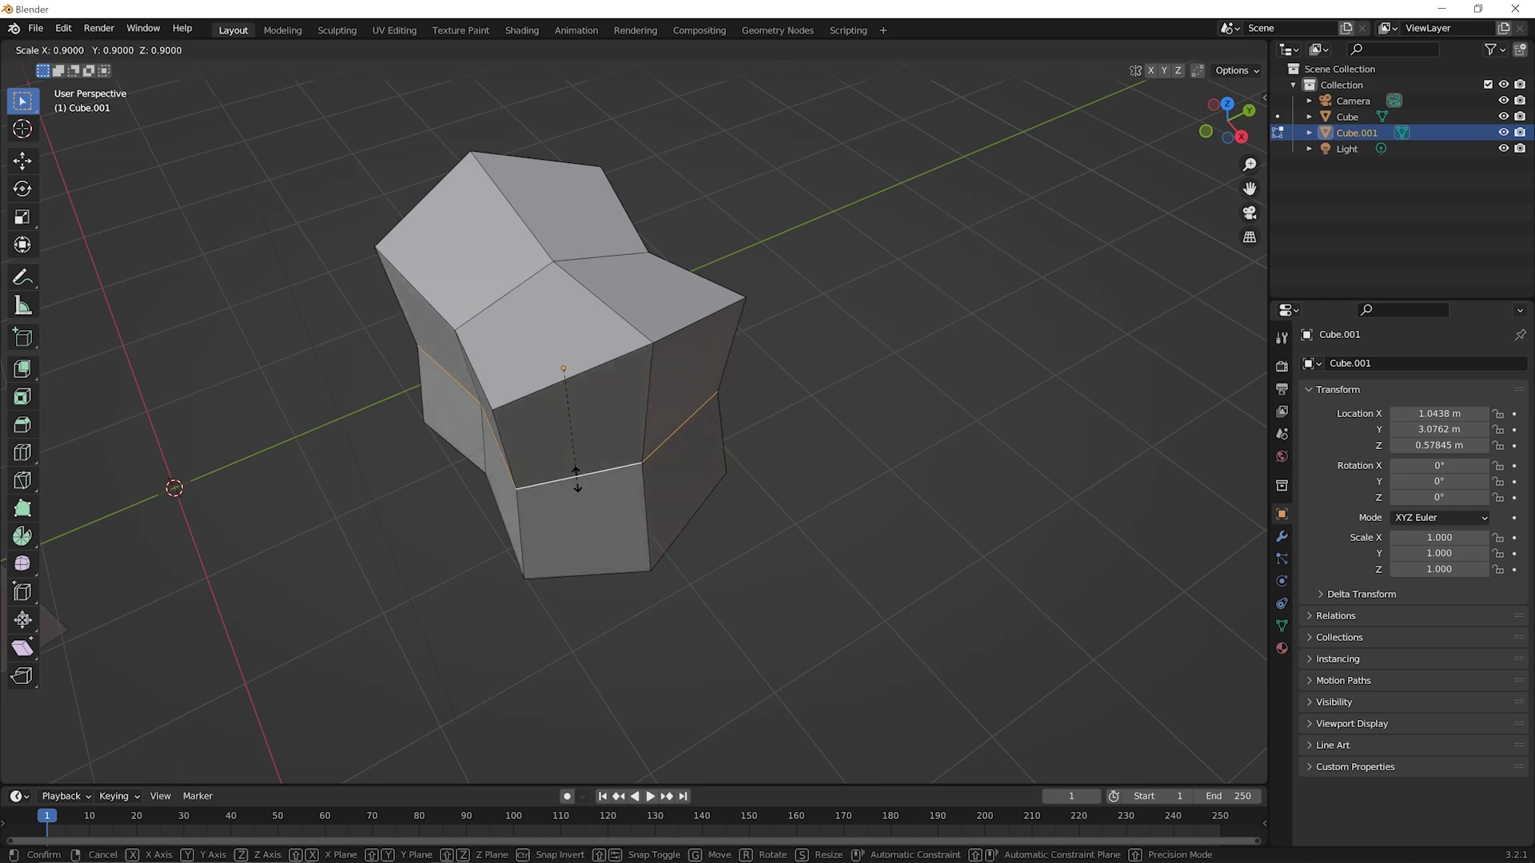
click(632, 505)
- Switch to face selection and scale the horizontal face loop around the cube's upper half to about 0.89
middle_drag(631, 505, 528, 491)
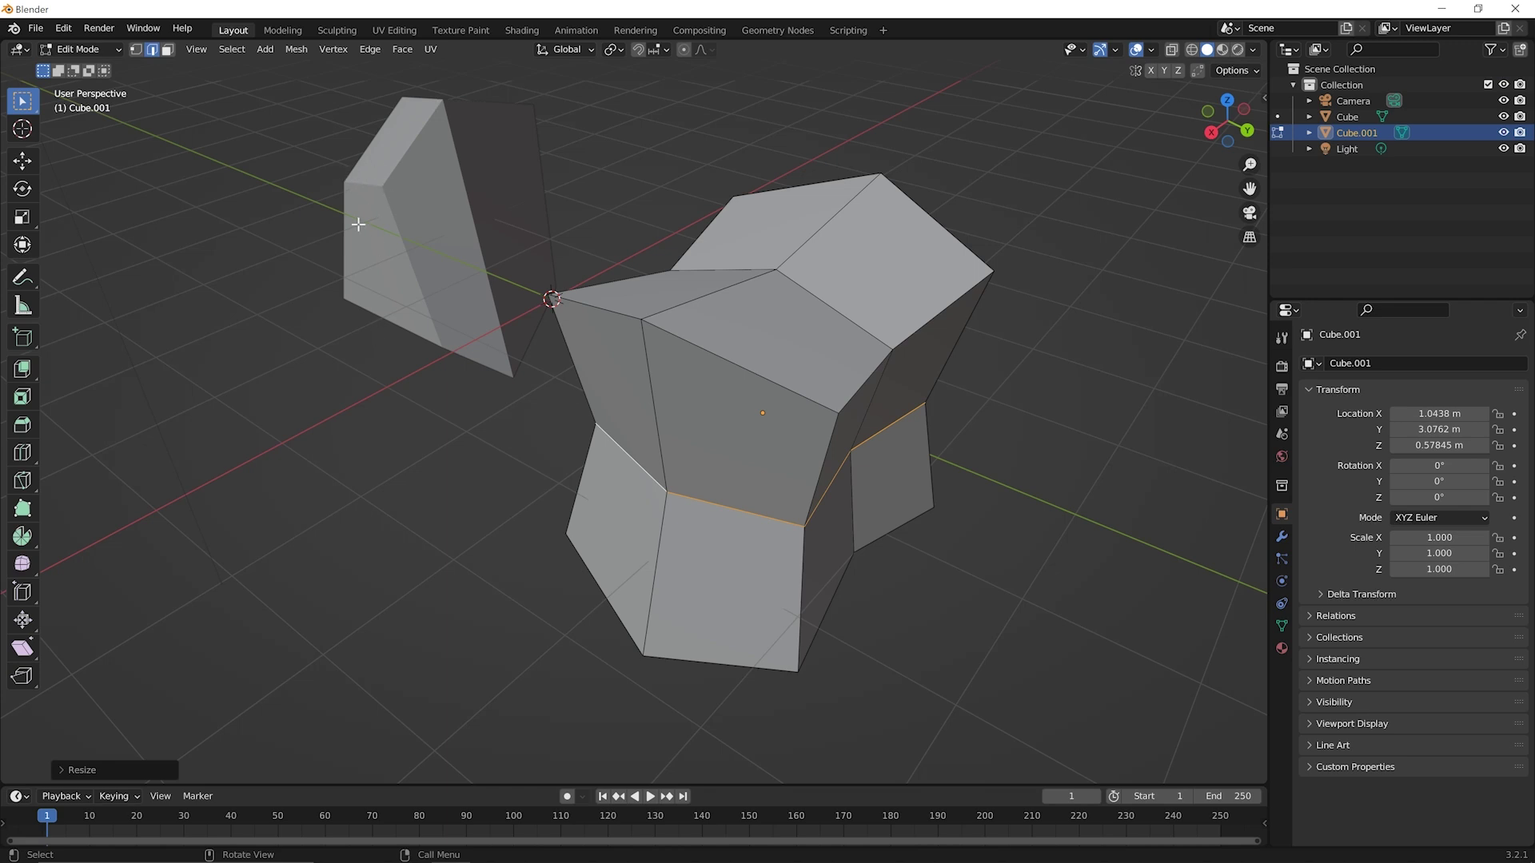
middle_drag(701, 572, 871, 562)
middle_drag(841, 572, 795, 280)
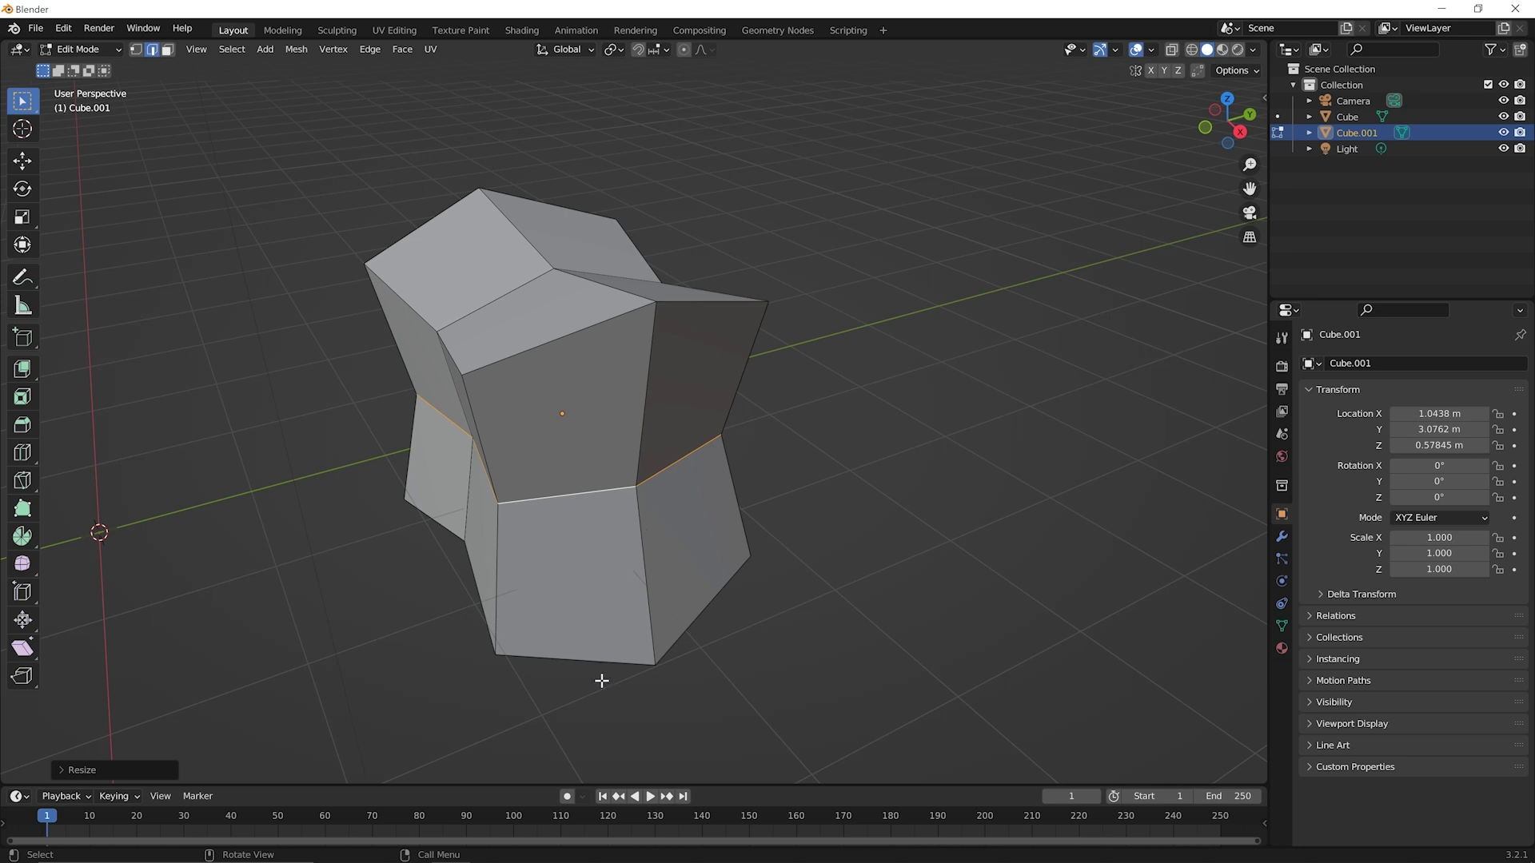
scroll(686, 549, down, 1)
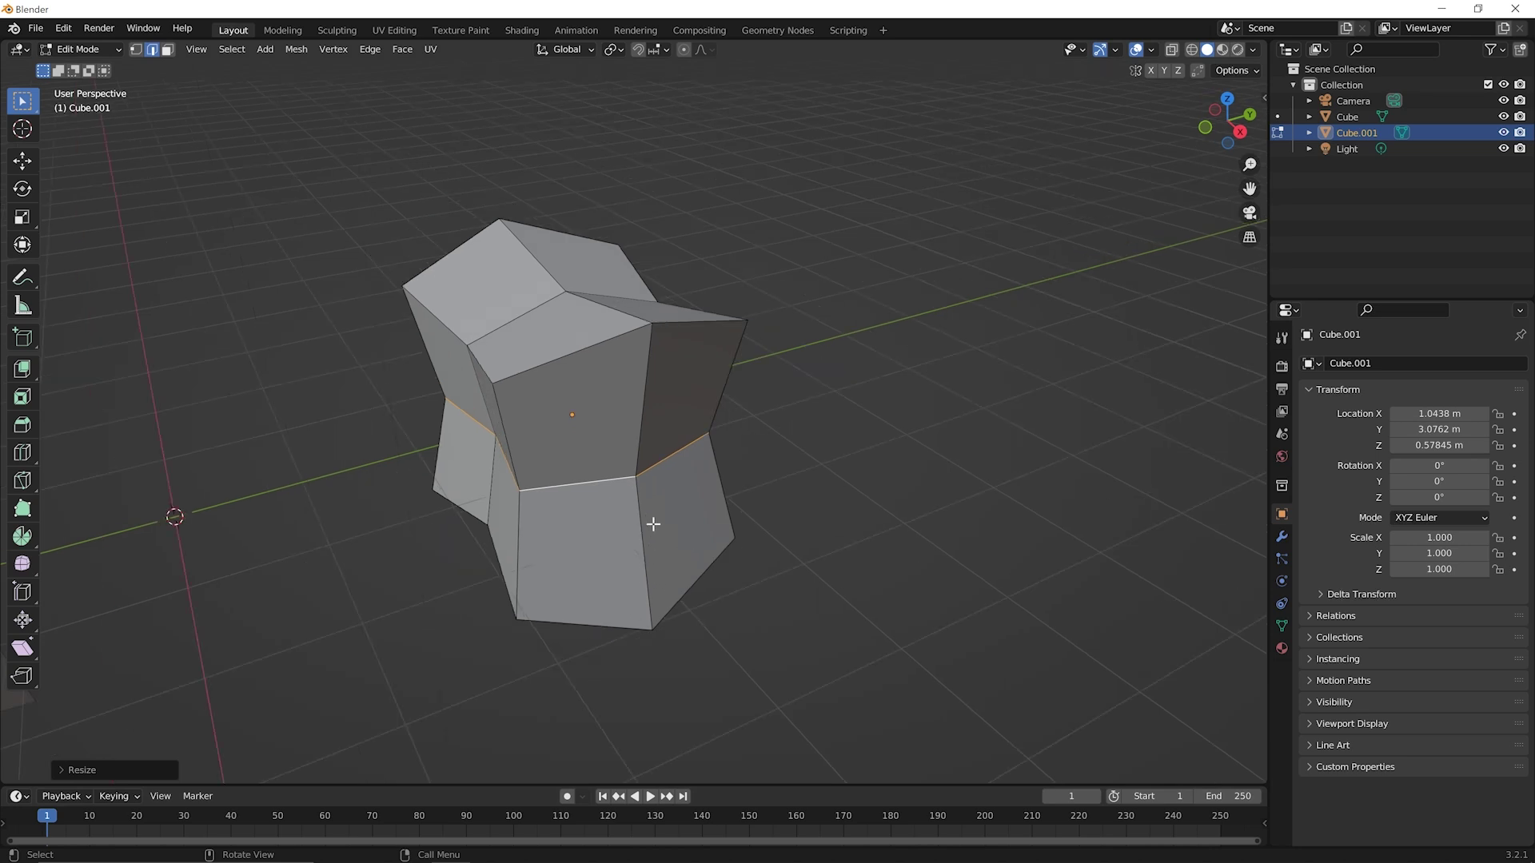
key(3)
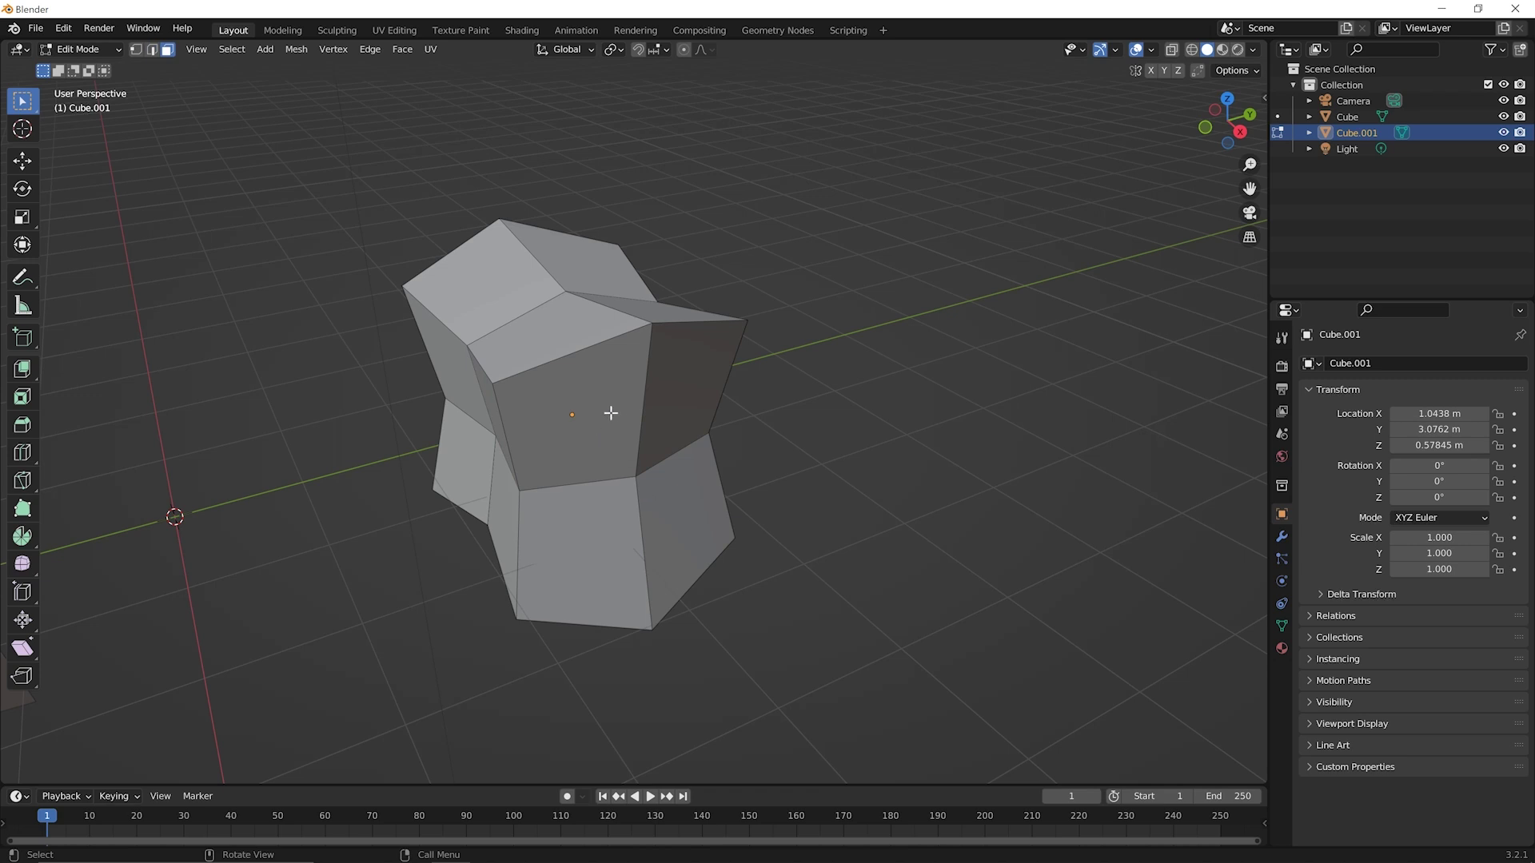
middle_drag(613, 420, 675, 449)
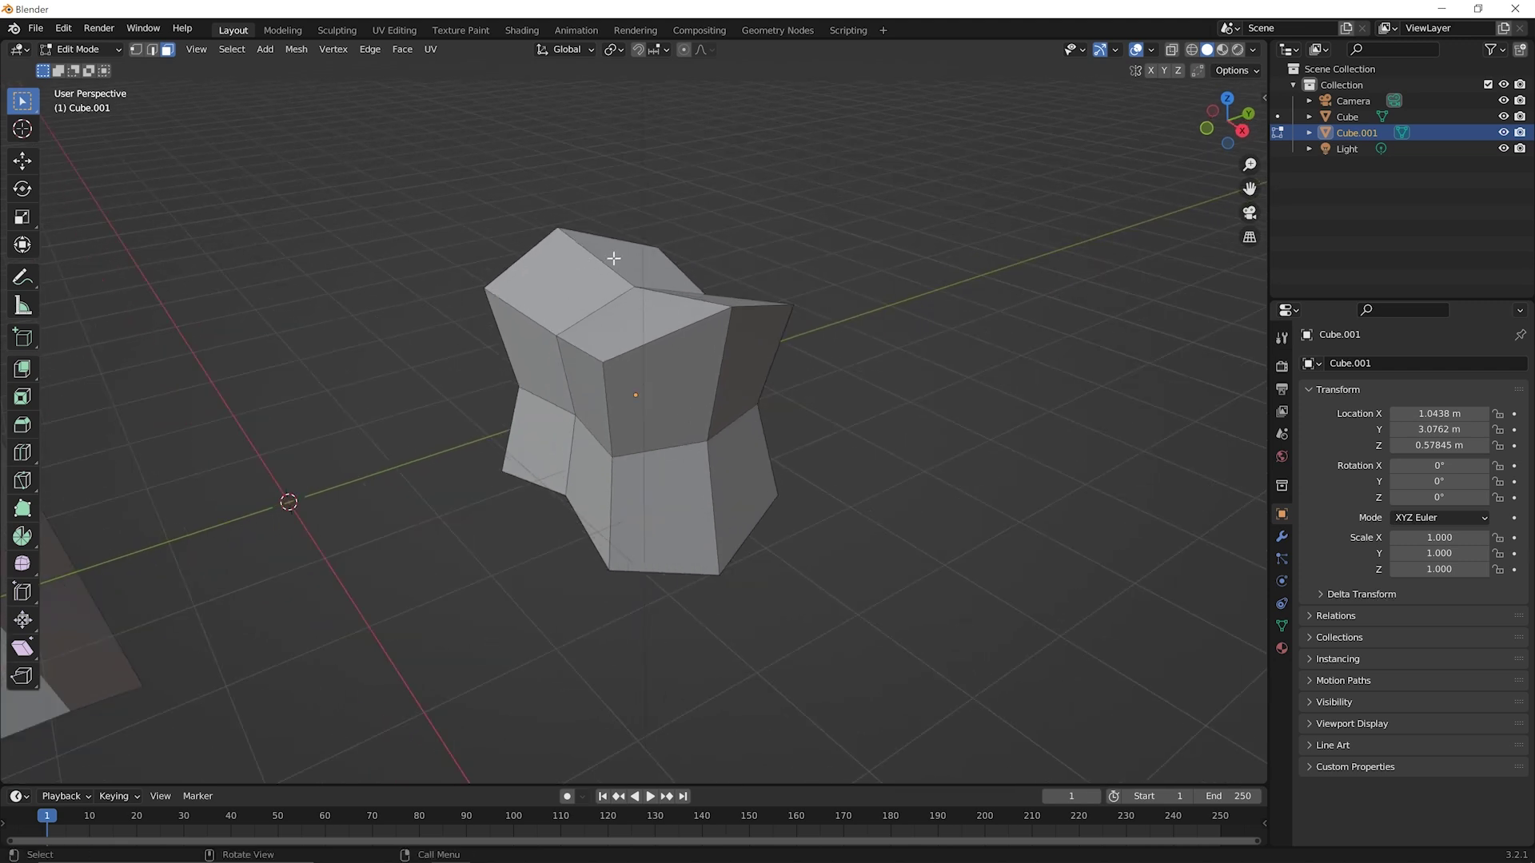
alt+click(705, 381)
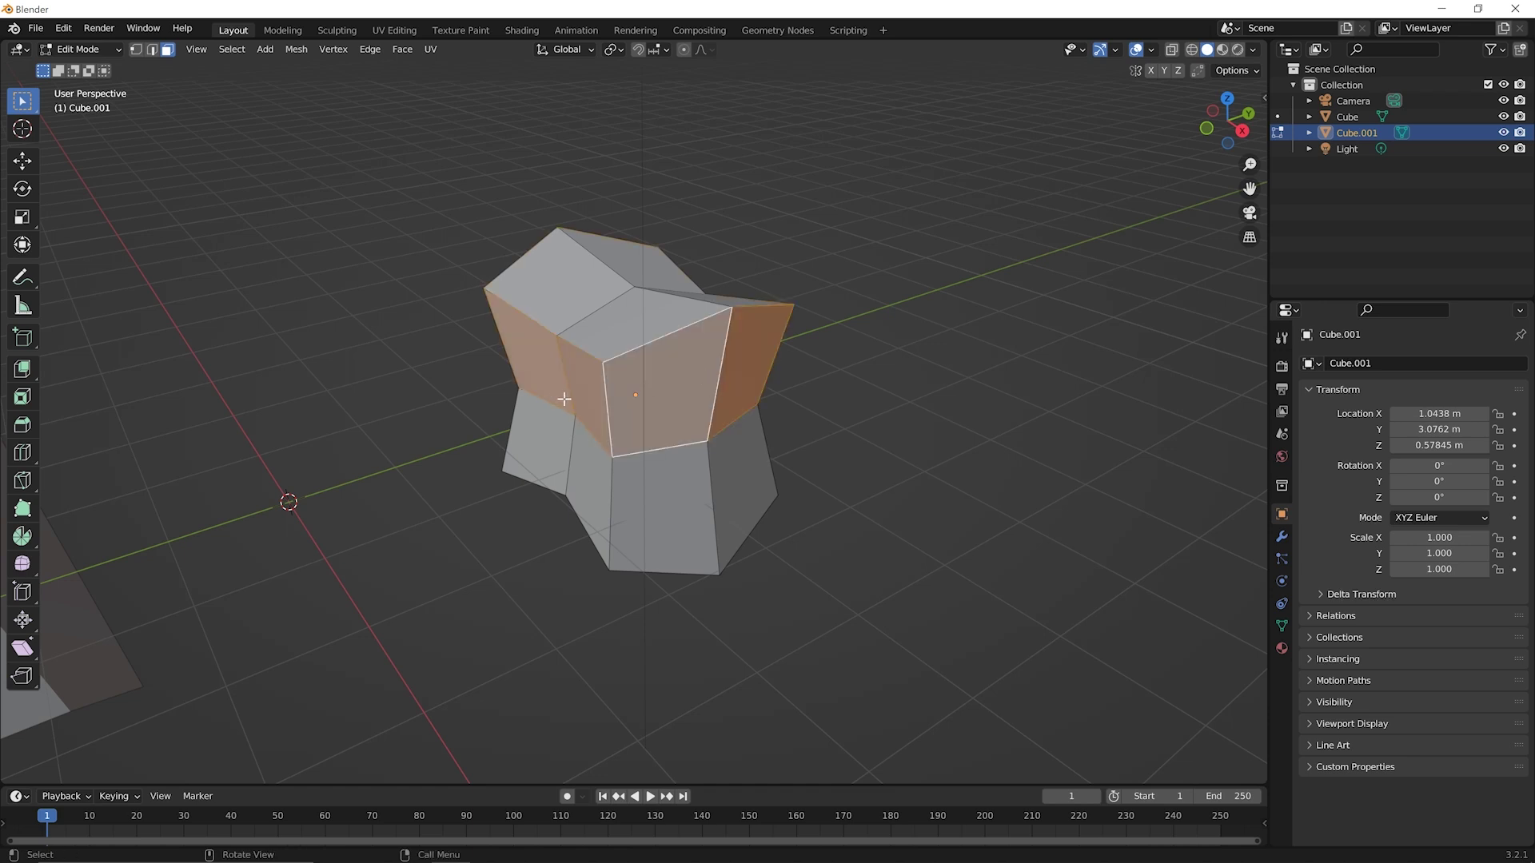
middle_drag(730, 387, 714, 351)
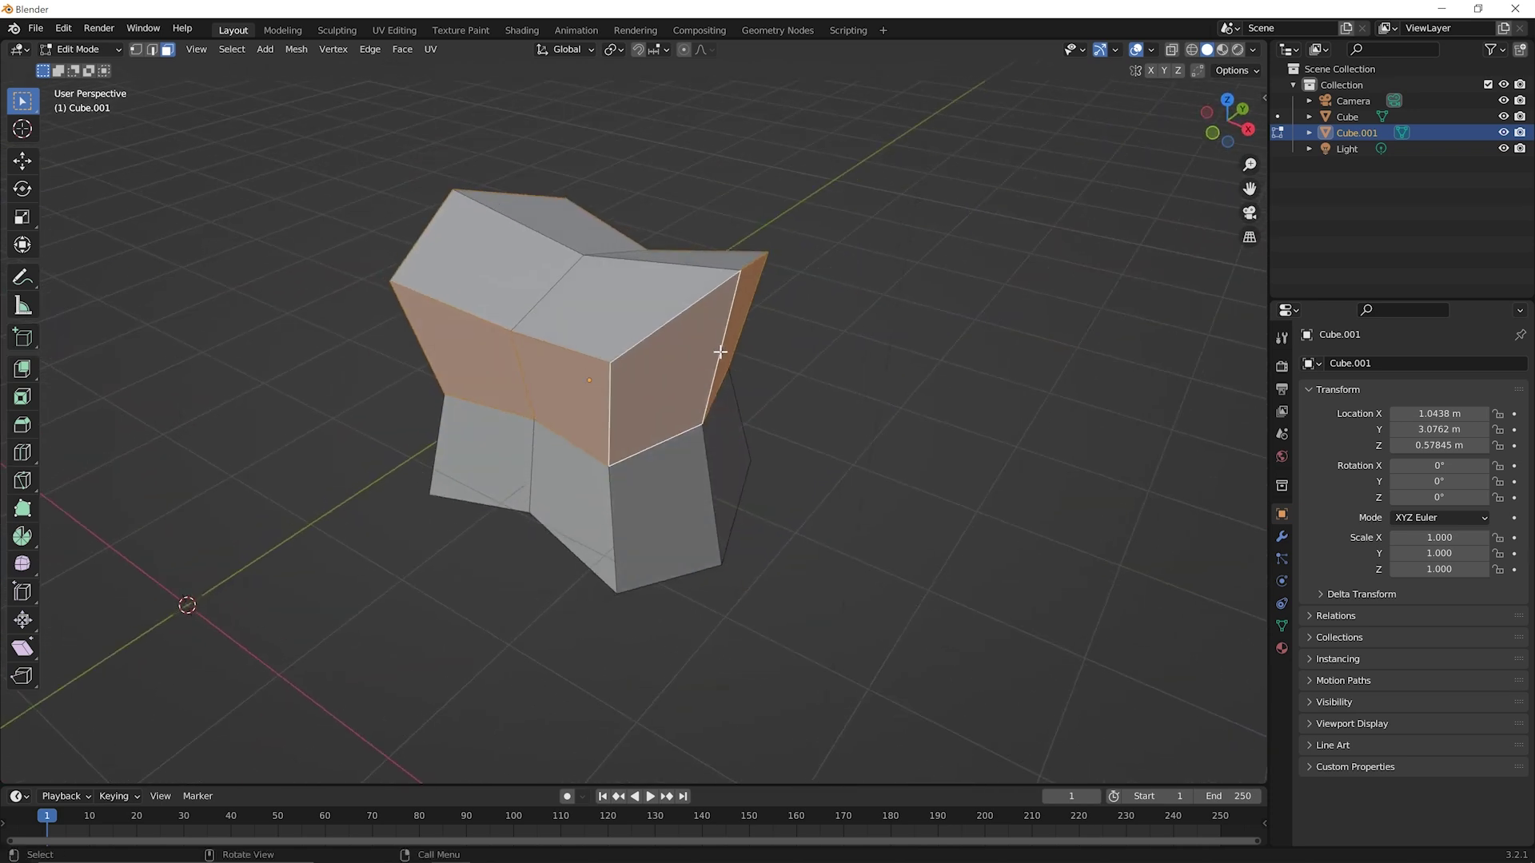
key(s)
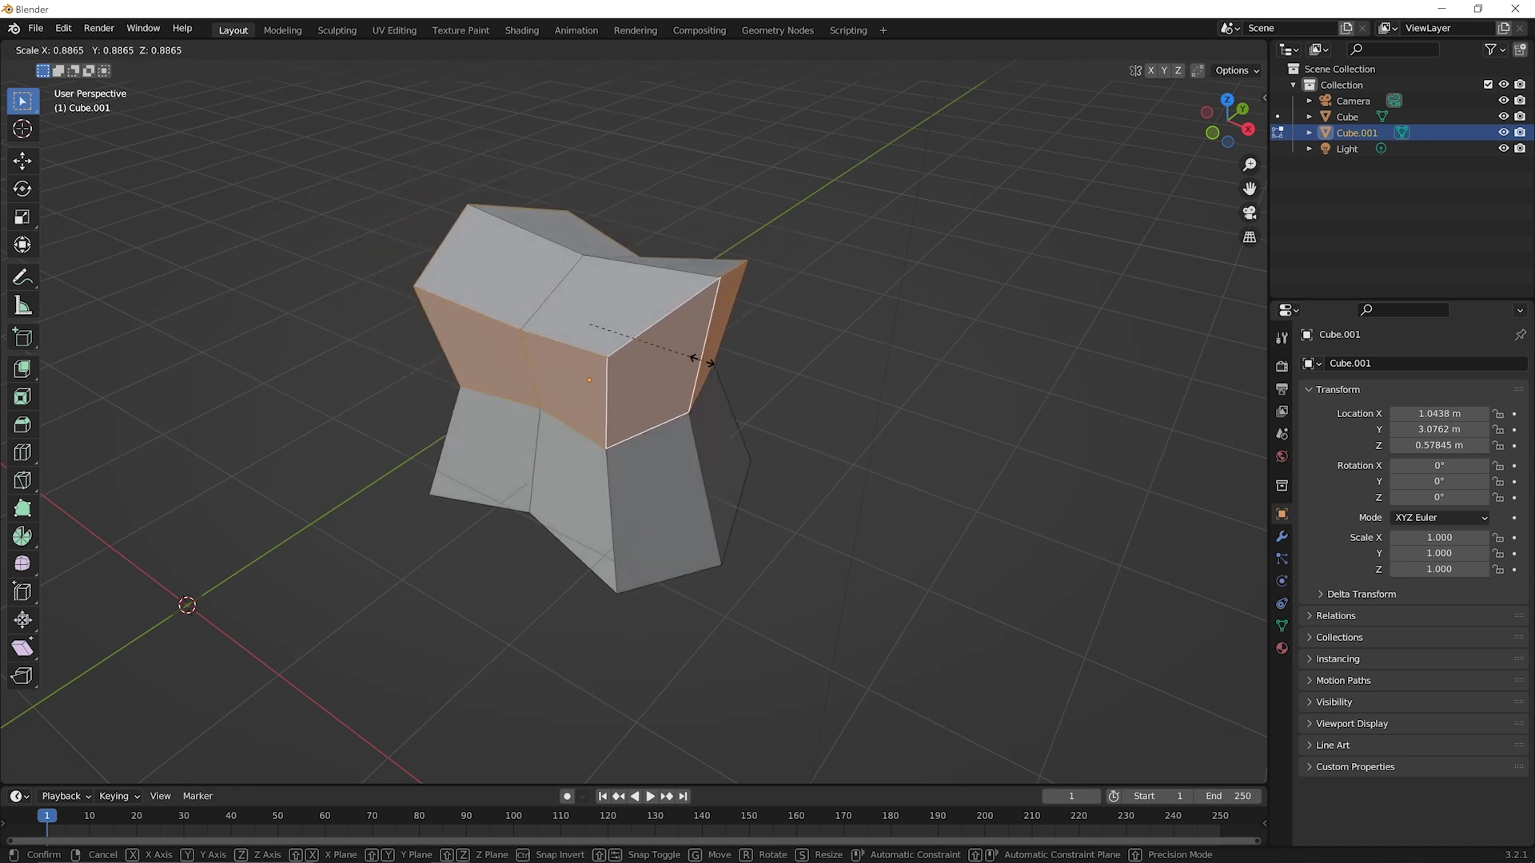
click(702, 359)
- Select the vertical face loop running over the top and down the front half, and scale it to about 0.76
middle_drag(744, 432, 708, 417)
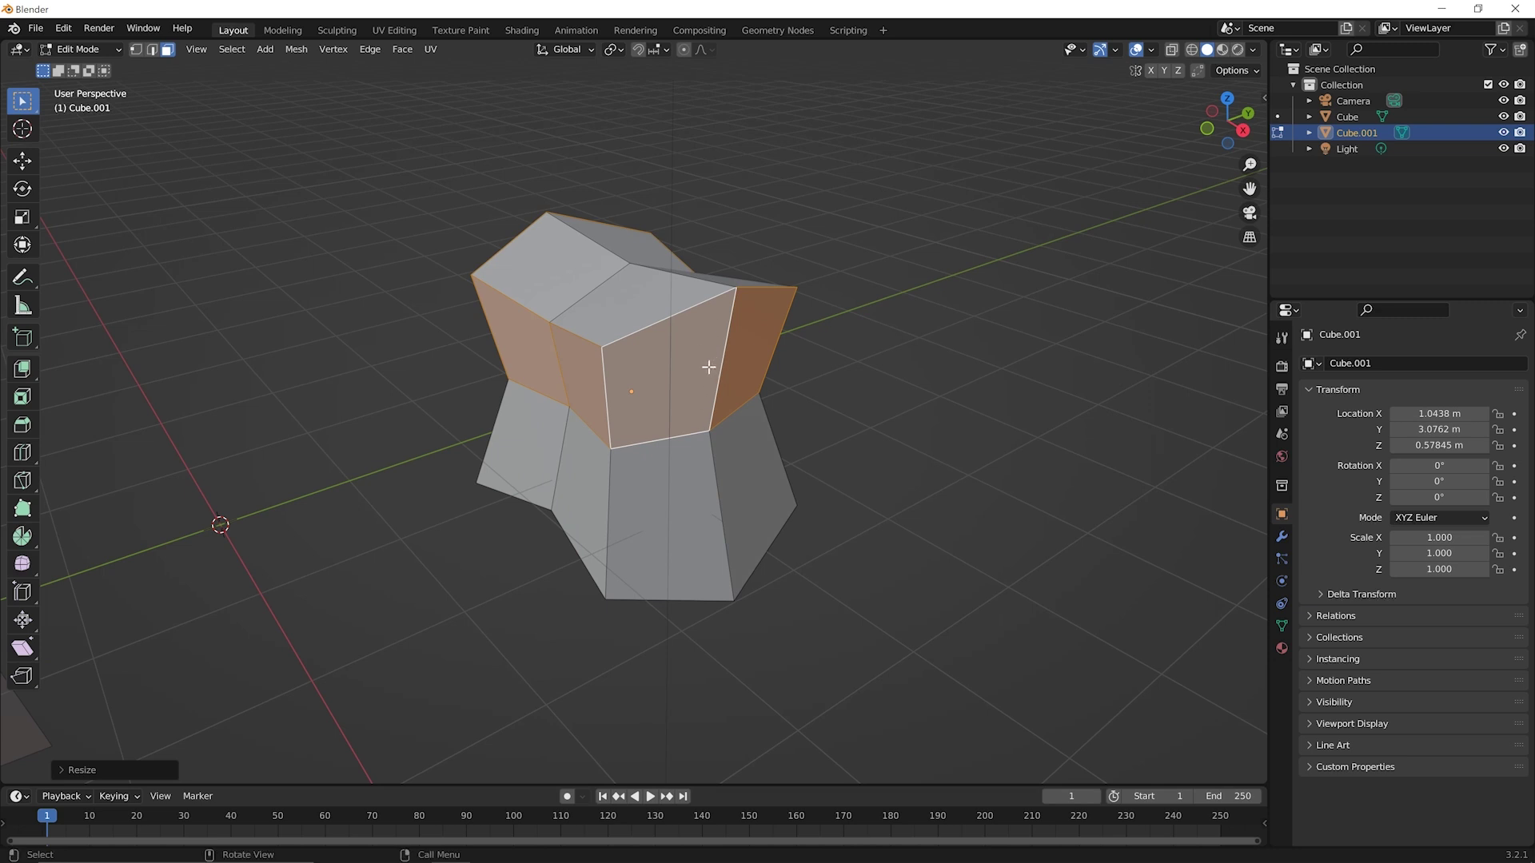
alt+click(678, 331)
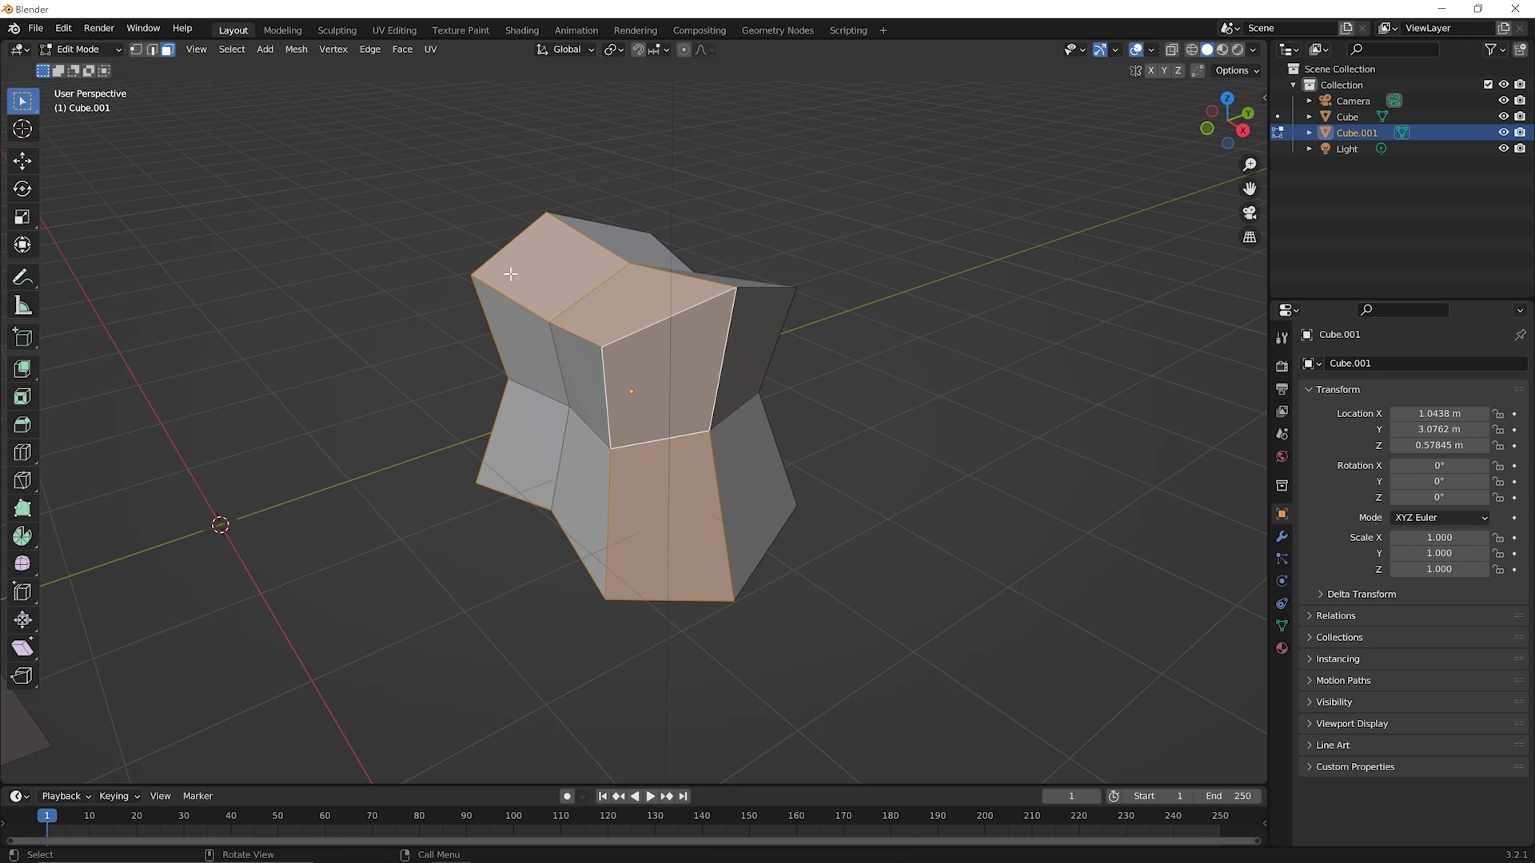
mouse_move(685, 367)
middle_down()
mouse_move(842, 339)
mouse_move(880, 274)
mouse_move(878, 321)
mouse_move(662, 386)
middle_up()
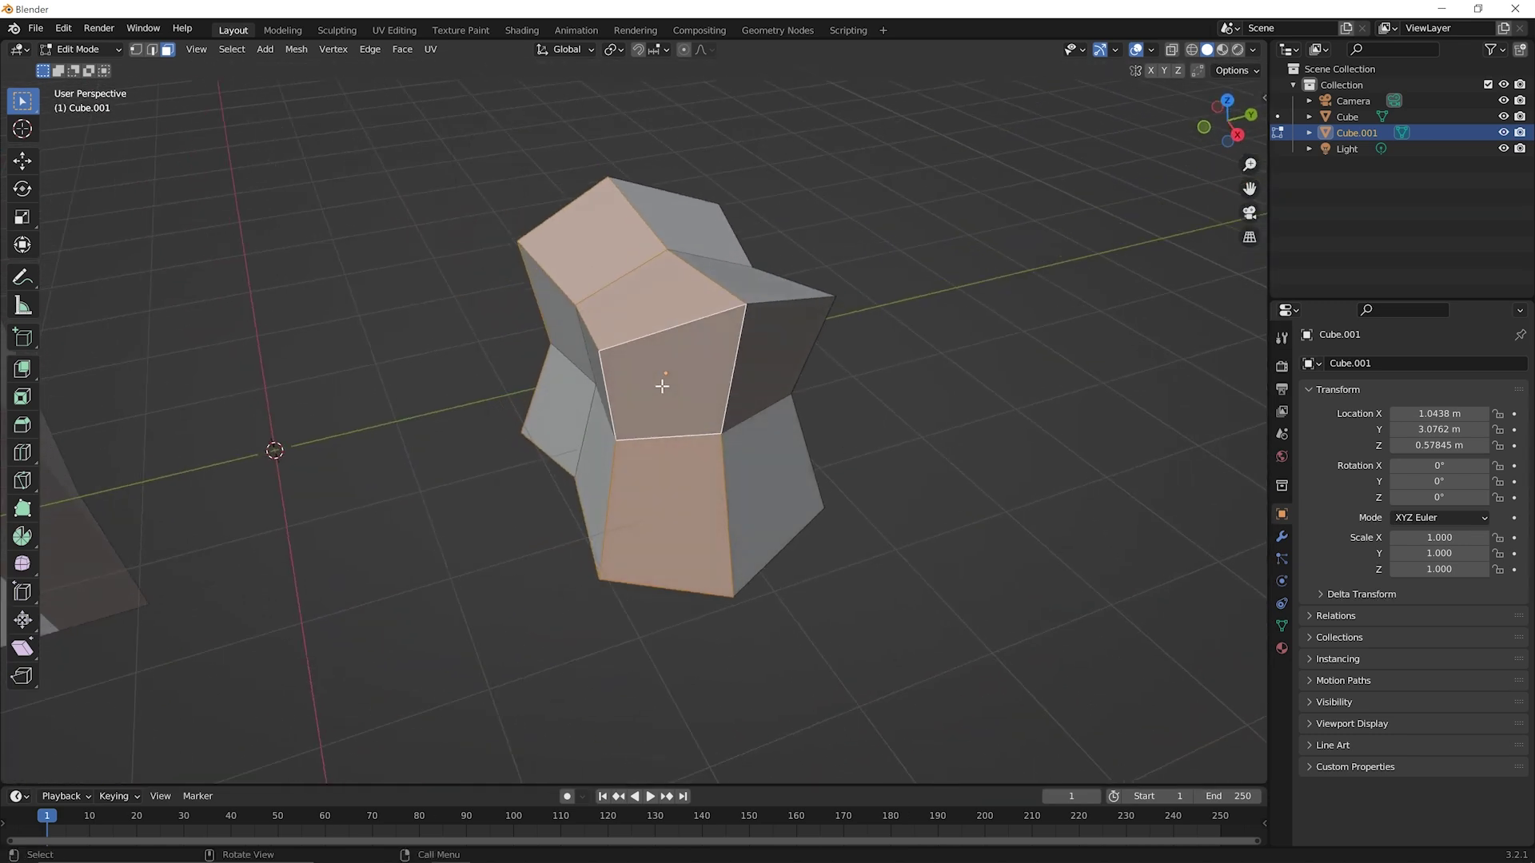
key(s)
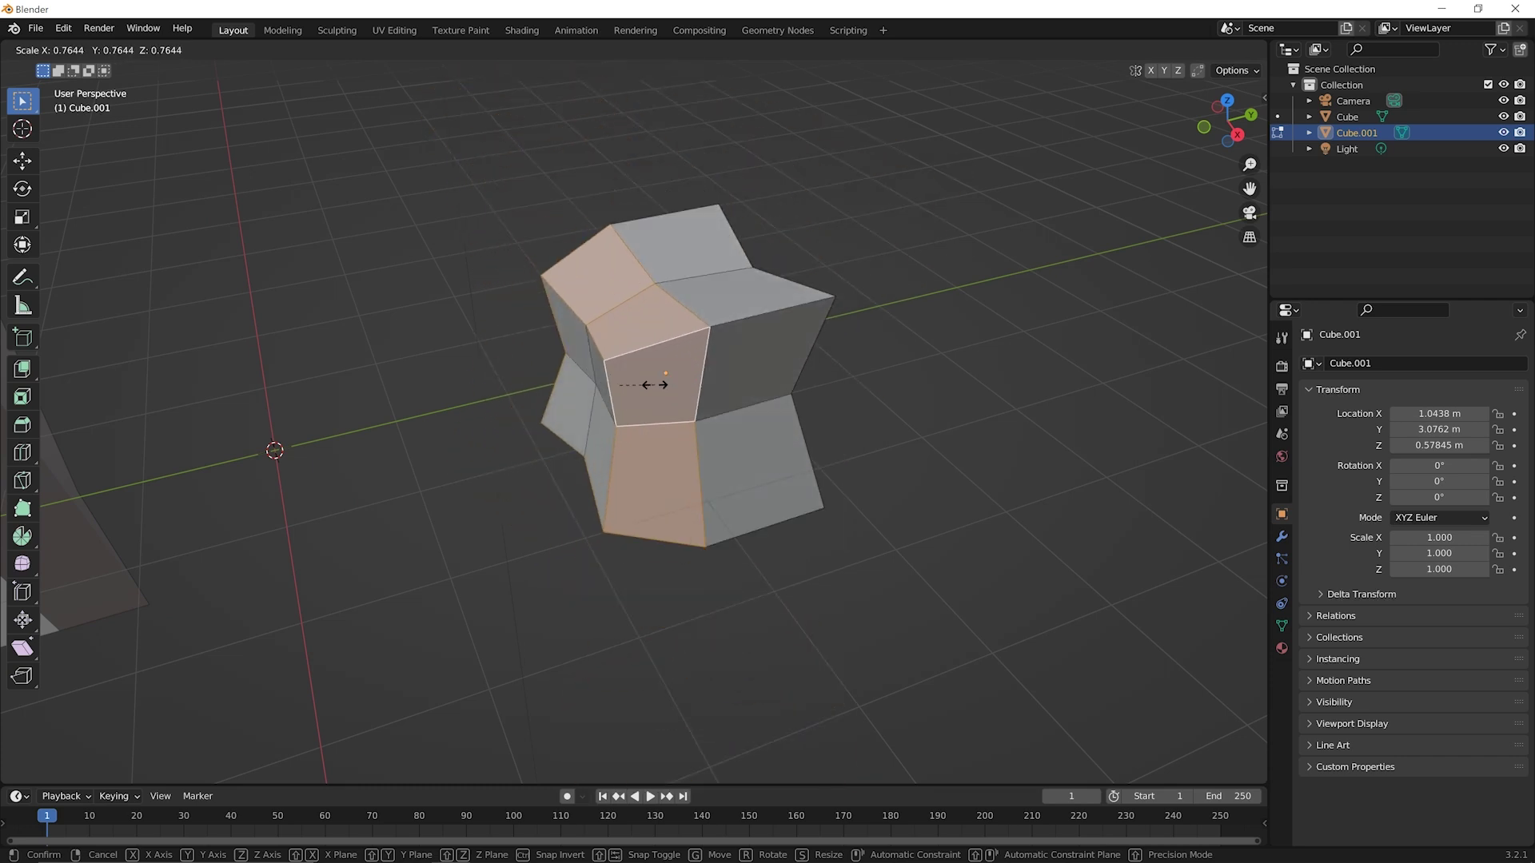
click(646, 388)
middle_drag(739, 489, 736, 490)
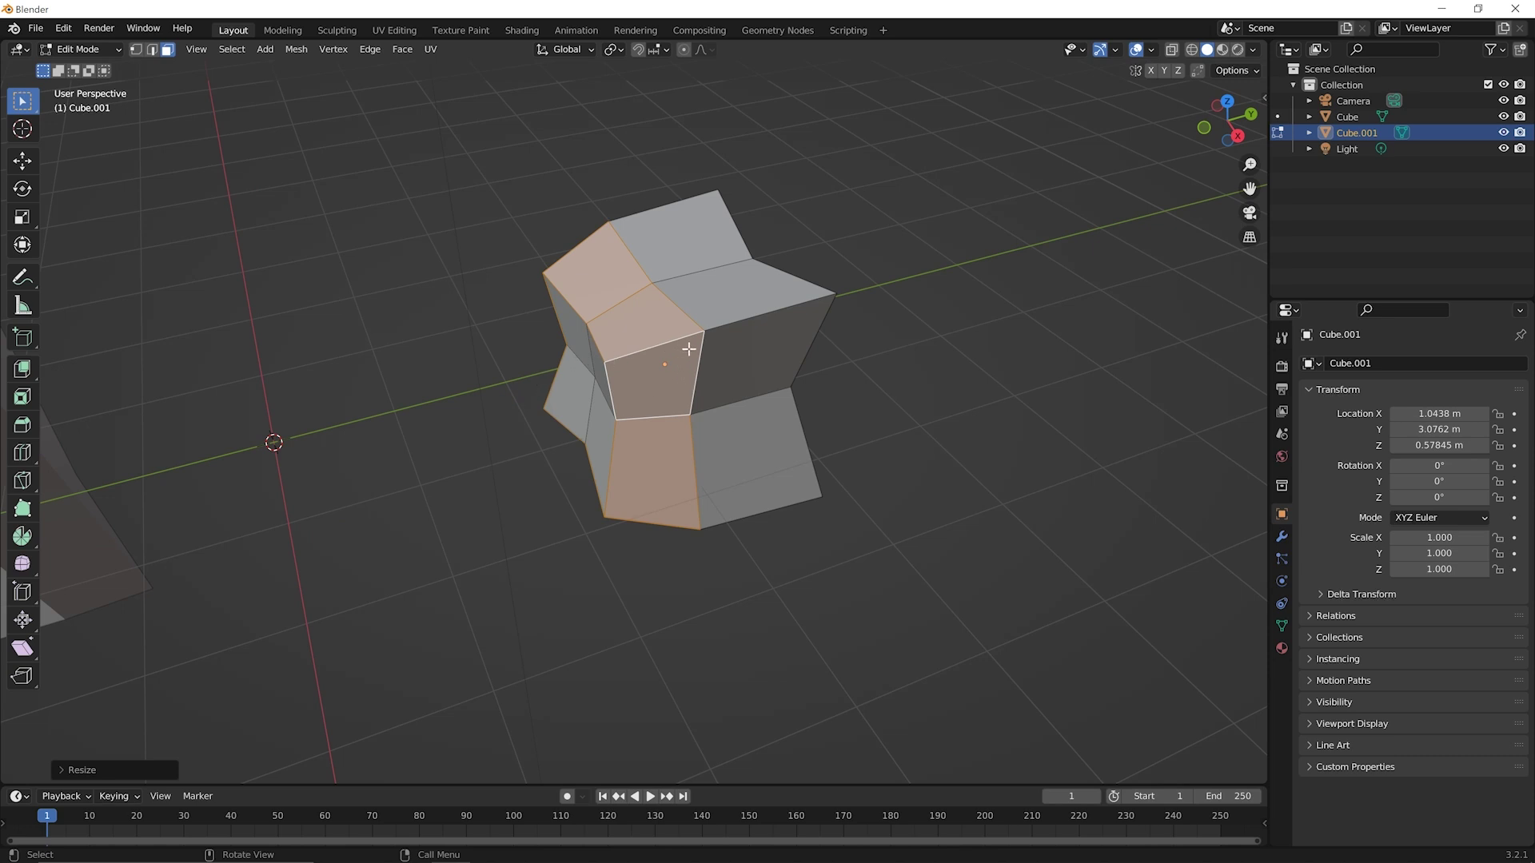
- Select the horizontal face loop around the upper half, and switch back to the vertical loop crossing it
key(alt)
alt+click(620, 392)
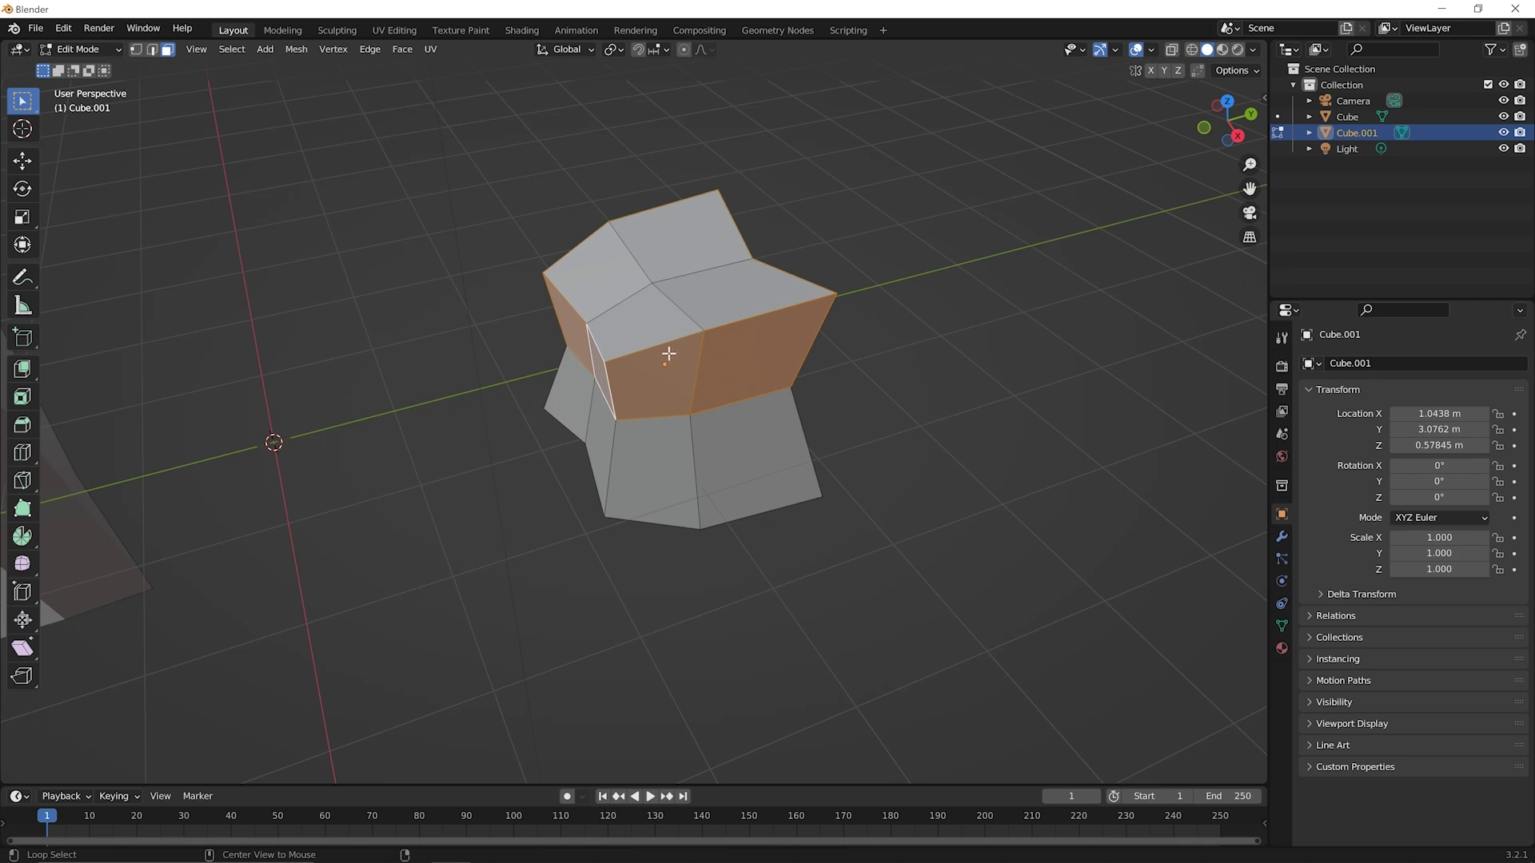
alt+click(650, 404)
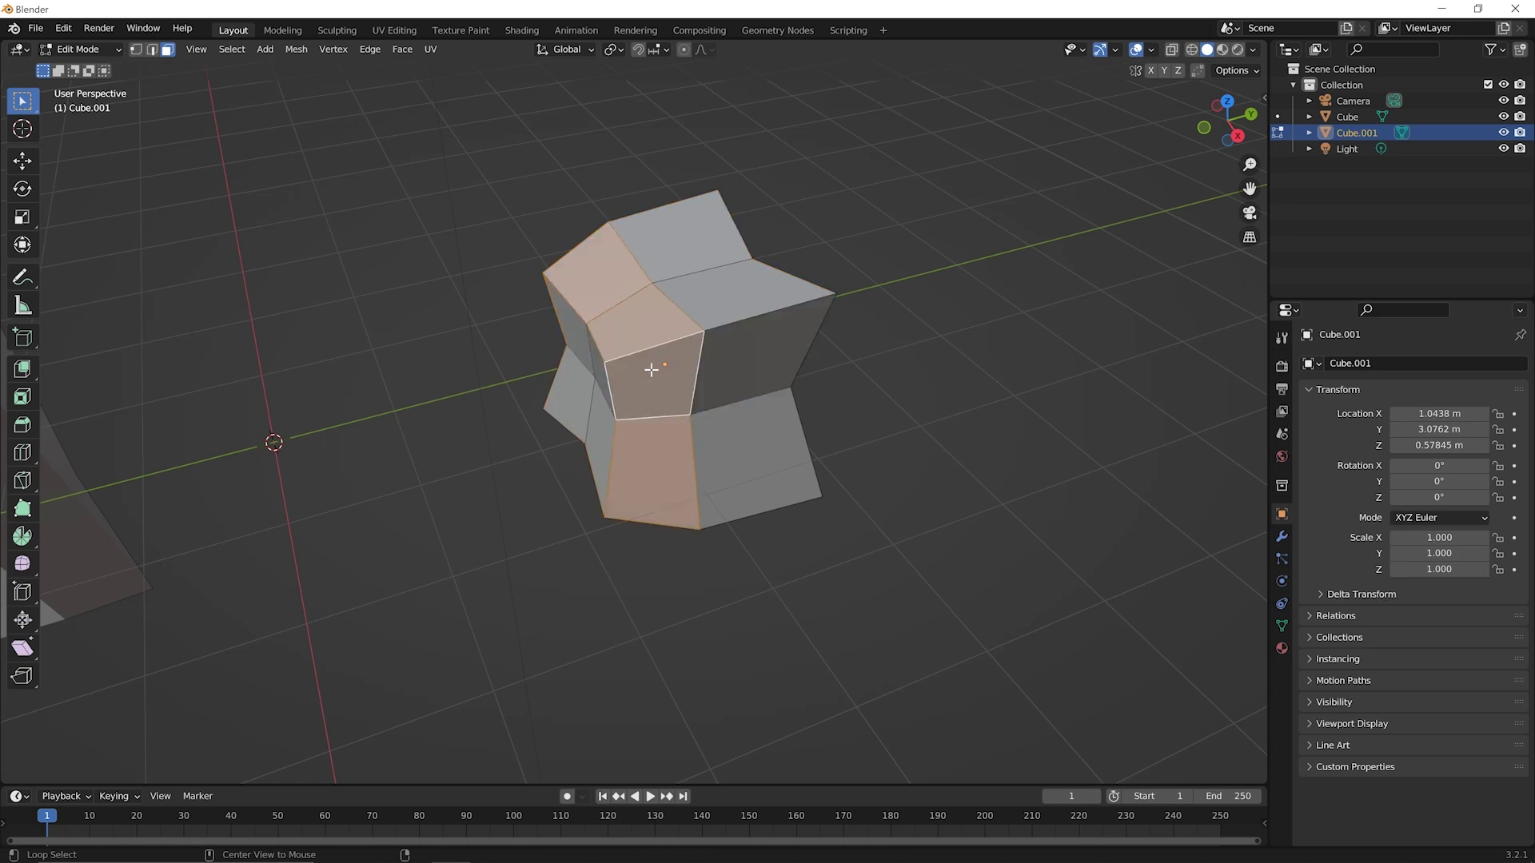